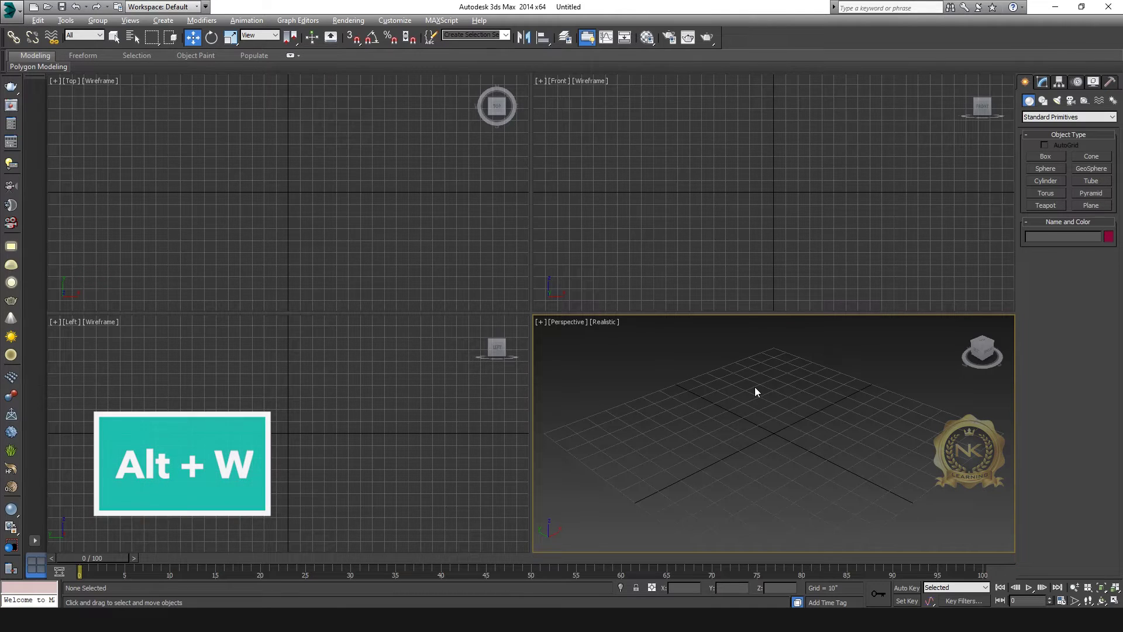
Maximize and restore the Perspective view, then the Front view, with Alt+W.
{"action": "key", "text": "alt+w"}
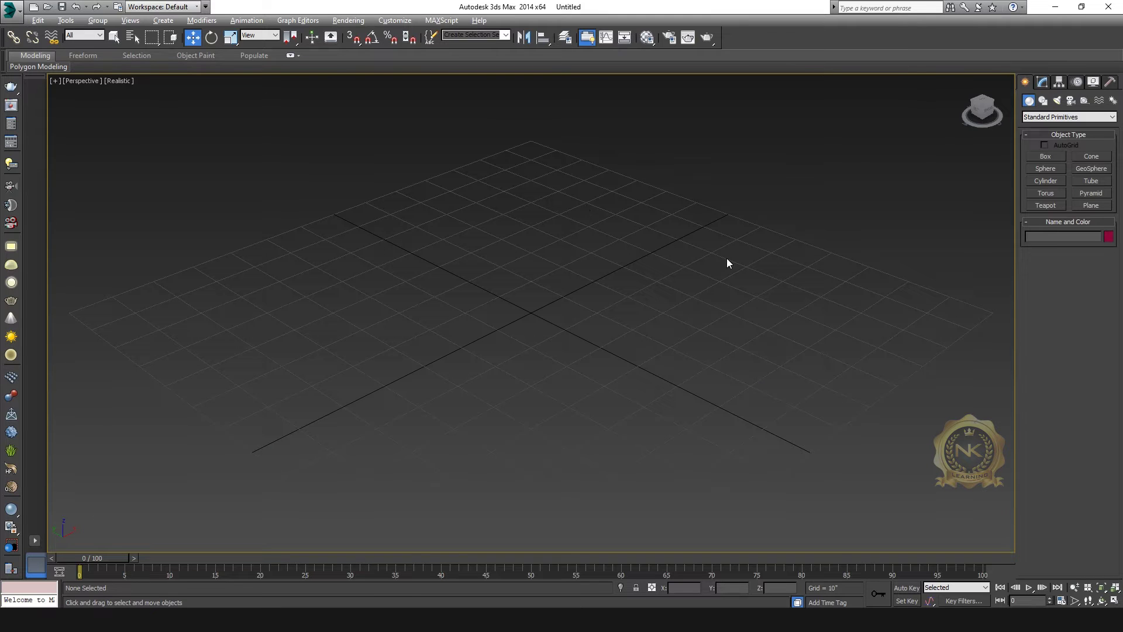
{"action": "key", "text": "alt+w"}
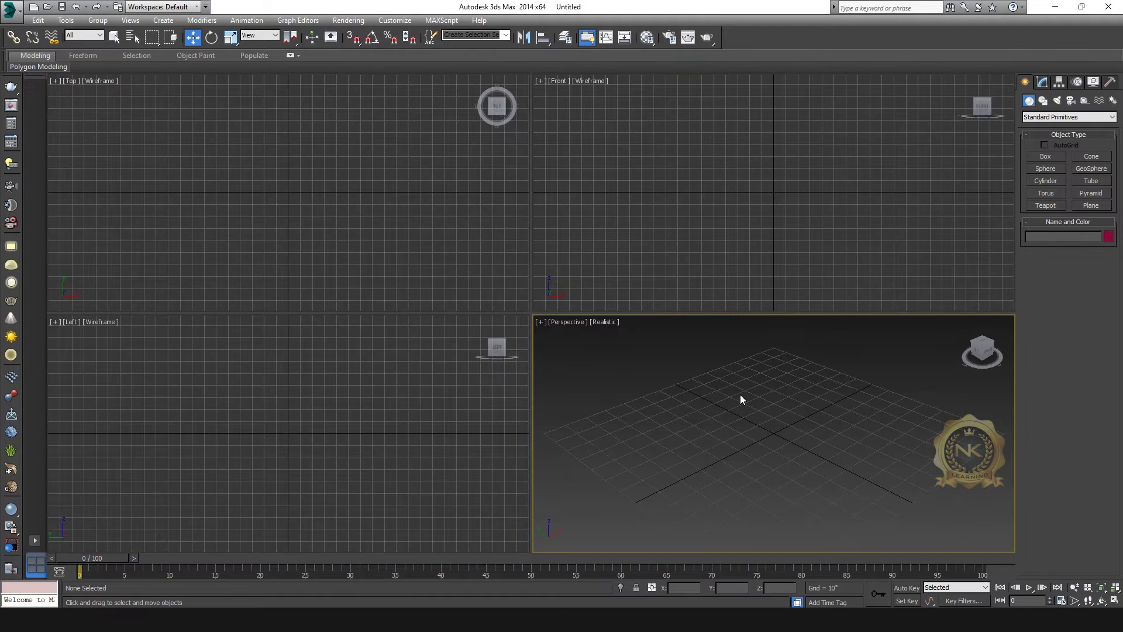
{"action": "left_click", "coordinate": [684, 210]}
{"action": "key", "text": "alt+w"}
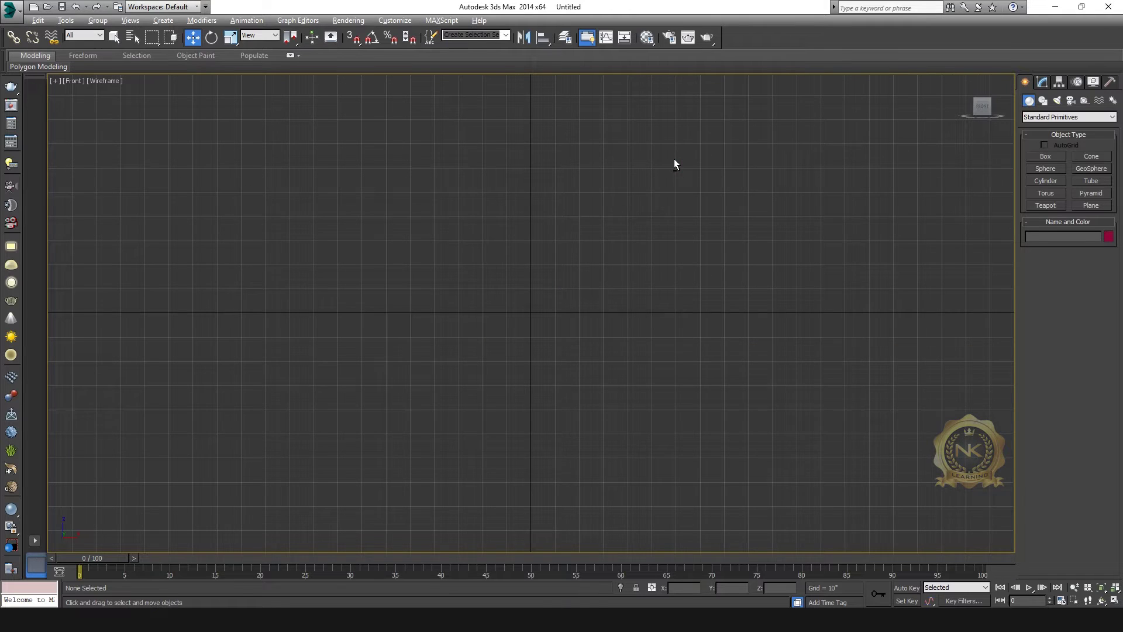
{"action": "key", "text": "alt+w"}
Maximize and restore the Top, Left and Perspective views in turn.
{"action": "left_click", "coordinate": [482, 233]}
{"action": "key", "text": "alt+w"}
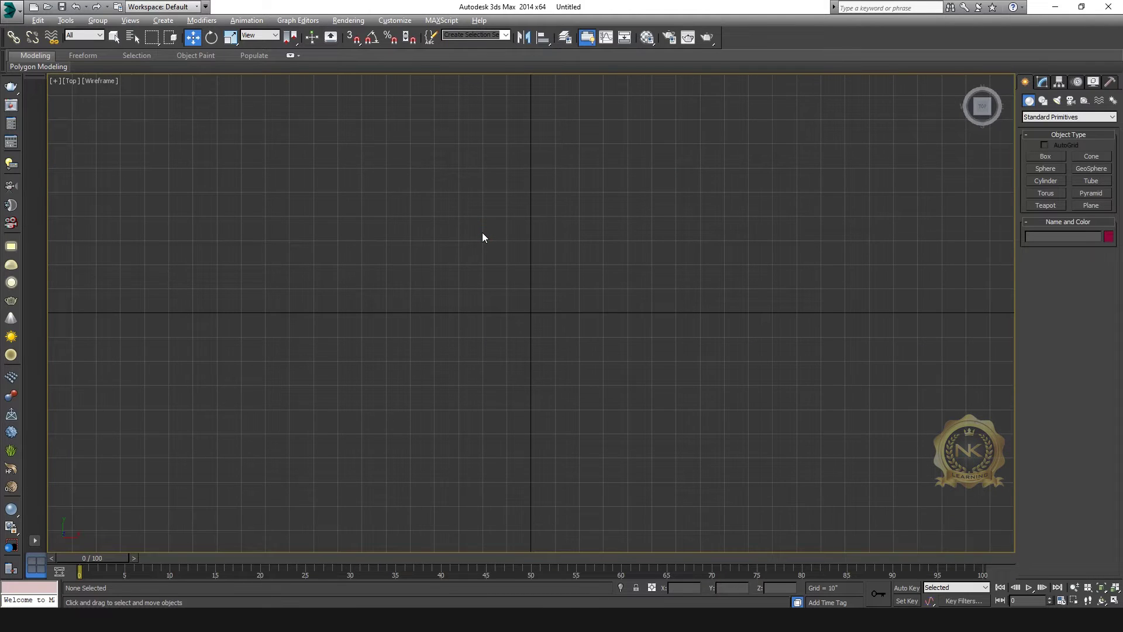
{"action": "key", "text": "alt+w"}
{"action": "left_click", "coordinate": [406, 483]}
{"action": "key", "text": "alt+w"}
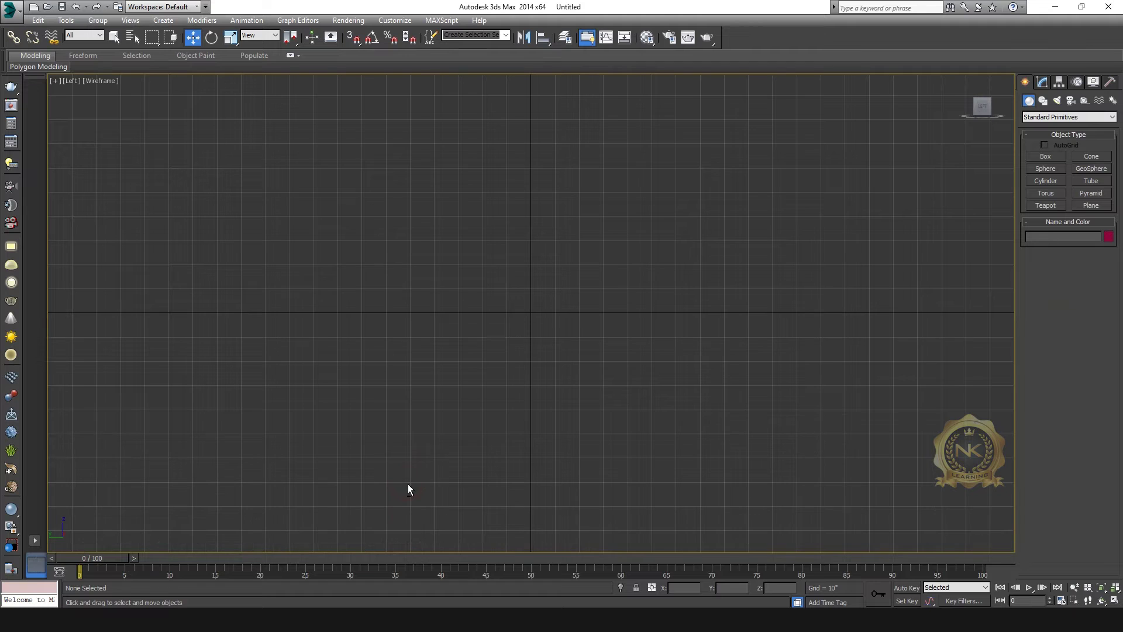
{"action": "key", "text": "alt+w"}
{"action": "left_click", "coordinate": [711, 434]}
{"action": "key", "text": "alt+w"}
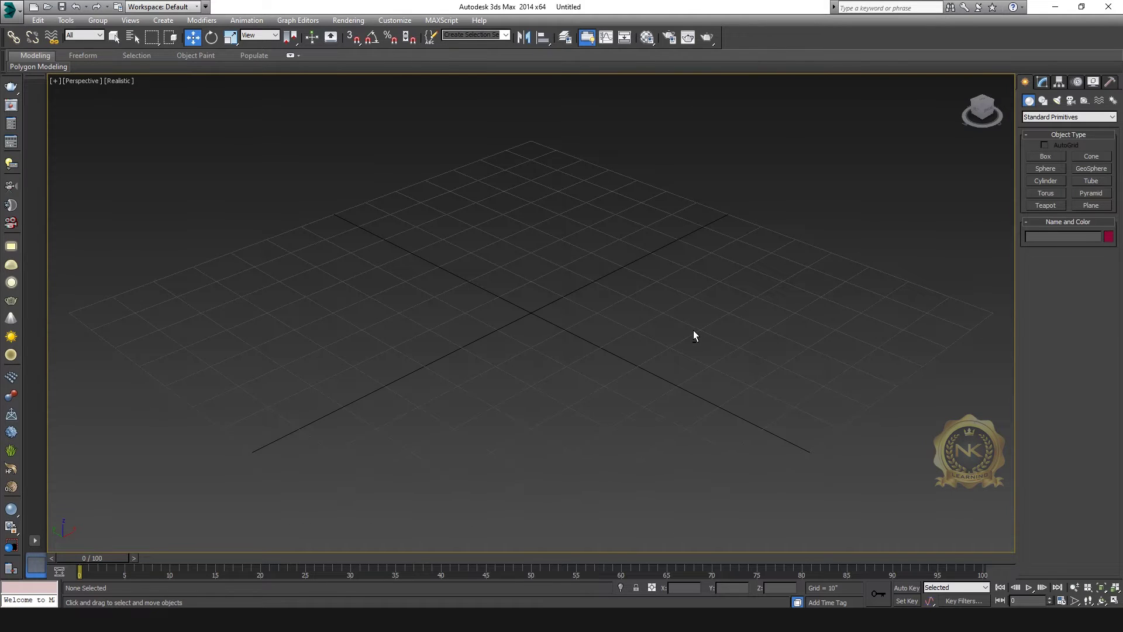
{"action": "key", "text": "alt+w"}
Create a box about 52 by 53 by 36 inches near the Top view centre.
{"action": "left_click", "coordinate": [1044, 157]}
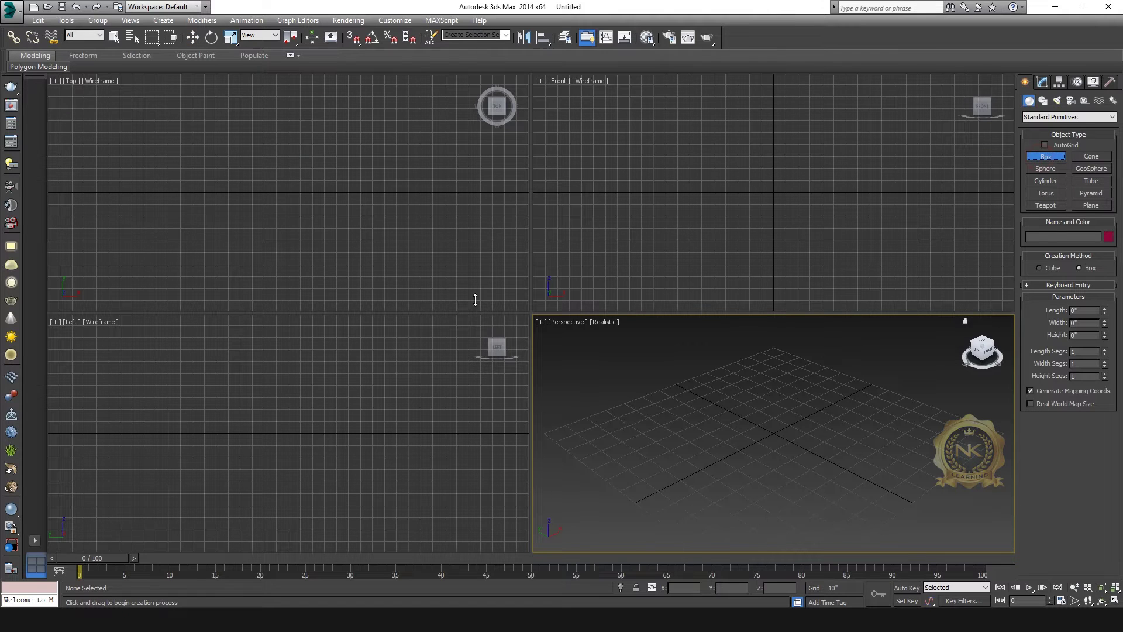
{"action": "left_click_drag", "start_coordinate": [263, 162], "coordinate": [329, 225]}
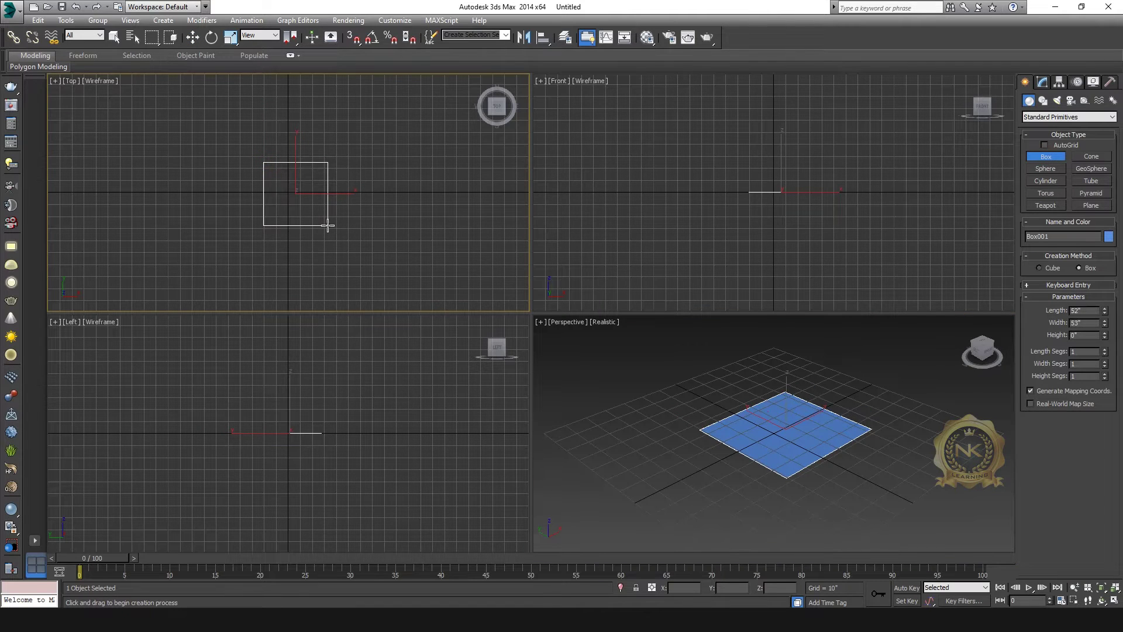
{"action": "left_click", "coordinate": [325, 180]}
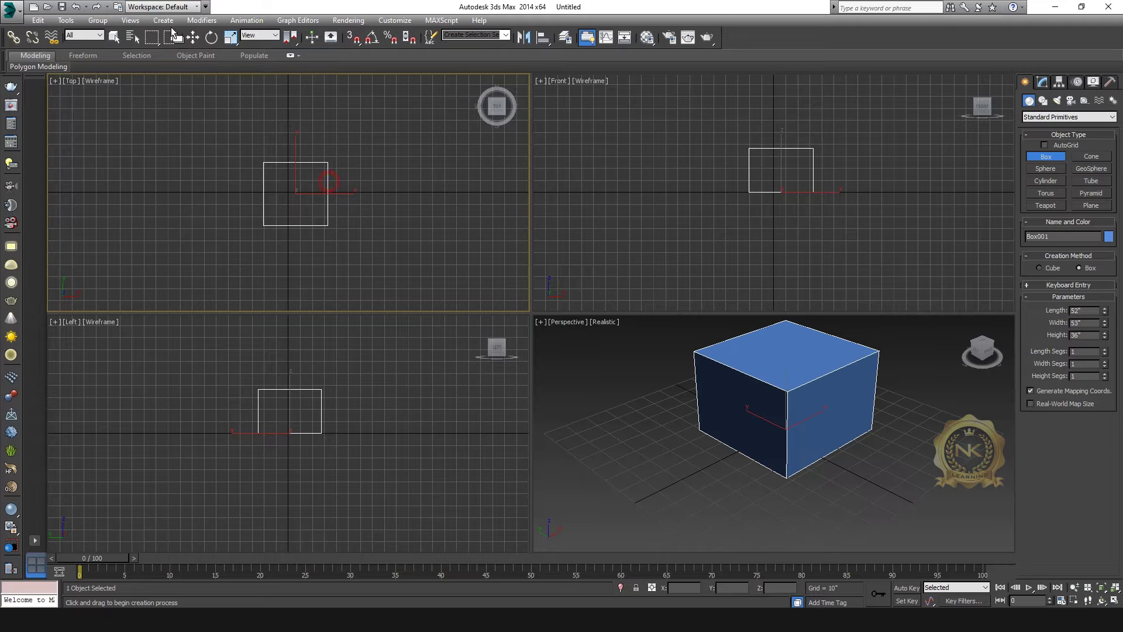
Switch to Move, maximize the Perspective view, zoom out and deselect the box.
{"action": "left_click", "coordinate": [195, 39]}
{"action": "left_click", "coordinate": [731, 400]}
{"action": "key", "text": "alt+w"}
{"action": "scroll", "coordinate": [670, 334], "scroll_direction": "down", "scroll_amount": 4}
{"action": "left_click", "coordinate": [881, 339]}
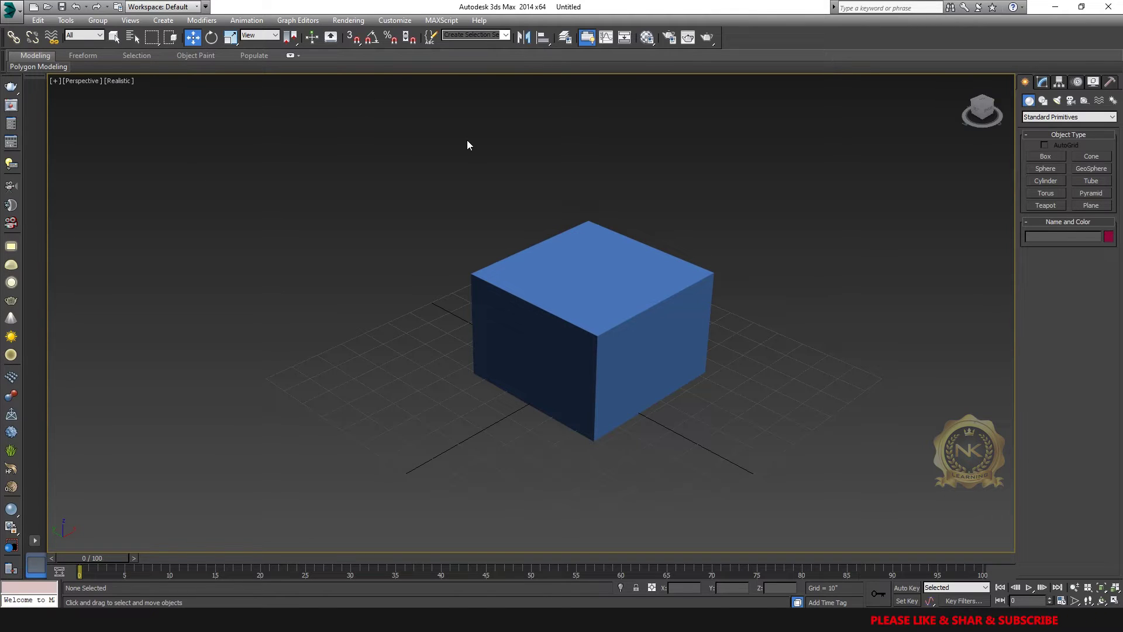
Try the circular, fence and lasso selection regions in the view.
{"action": "key", "text": "q"}
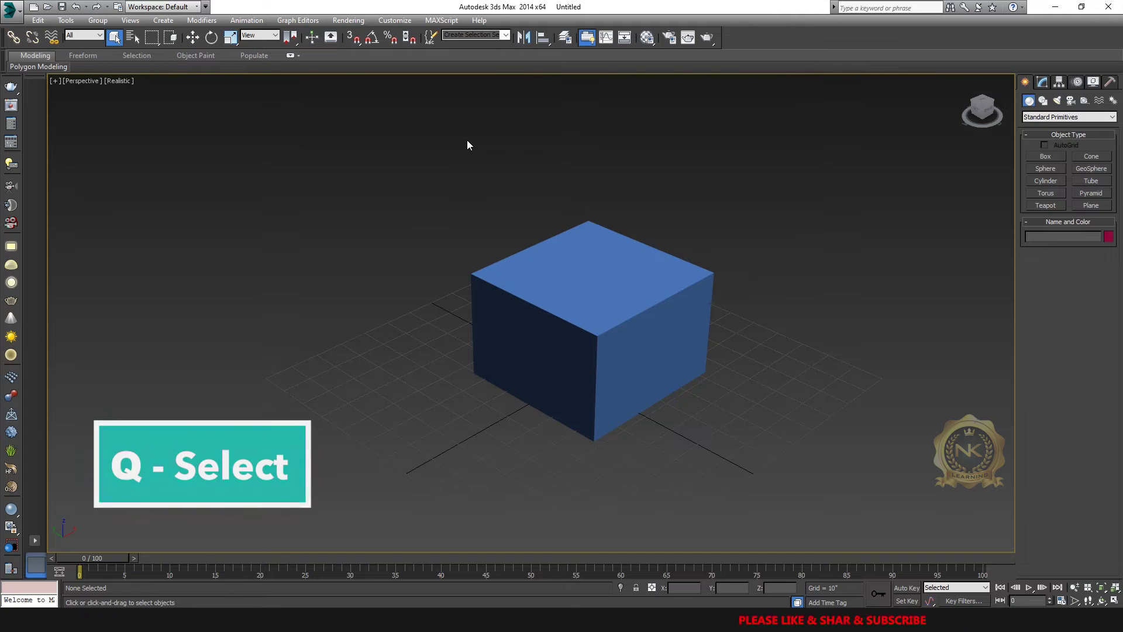
{"action": "key", "text": "q"}
{"action": "key", "text": "q"}
{"action": "key", "text": "q"}
{"action": "key", "text": "q"}
{"action": "key", "text": "q"}
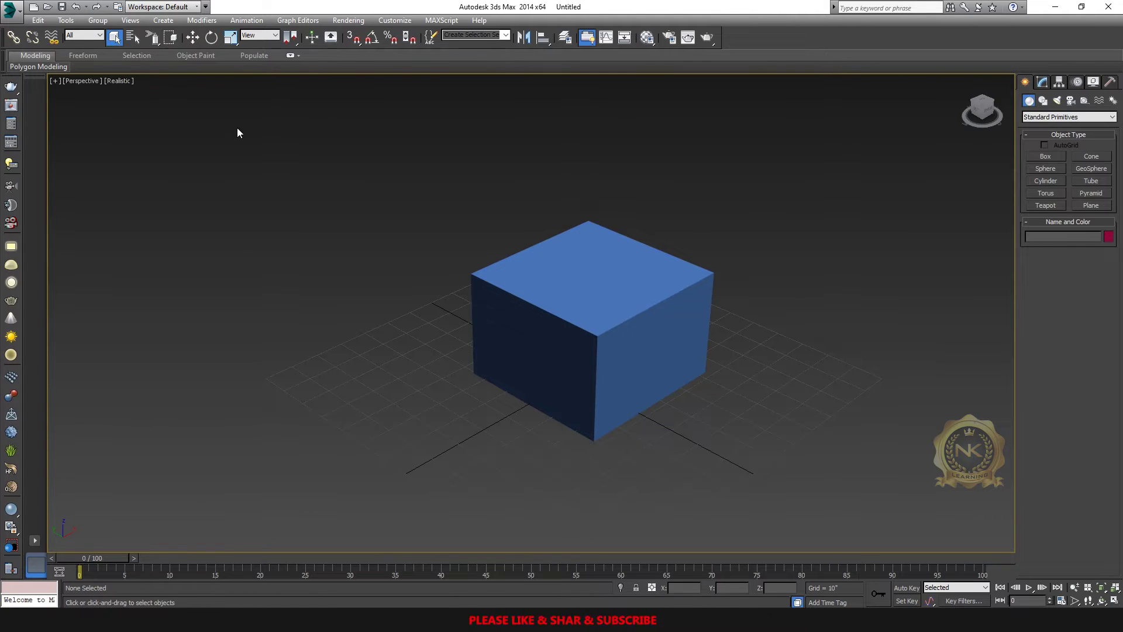
{"action": "key", "text": "q"}
{"action": "mouse_move", "coordinate": [245, 219]}
{"action": "left_mouse_down"}
{"action": "mouse_move", "coordinate": [549, 389]}
{"action": "mouse_move", "coordinate": [403, 208]}
{"action": "mouse_move", "coordinate": [451, 231]}
{"action": "mouse_move", "coordinate": [528, 429]}
{"action": "mouse_move", "coordinate": [333, 489]}
{"action": "left_mouse_up"}
{"action": "key", "text": "q"}
{"action": "mouse_move", "coordinate": [606, 449]}
{"action": "left_mouse_down"}
{"action": "mouse_move", "coordinate": [697, 316]}
{"action": "mouse_move", "coordinate": [759, 360]}
{"action": "mouse_move", "coordinate": [789, 362]}
{"action": "mouse_move", "coordinate": [711, 227]}
{"action": "mouse_move", "coordinate": [483, 200]}
{"action": "mouse_move", "coordinate": [441, 224]}
{"action": "left_mouse_up"}
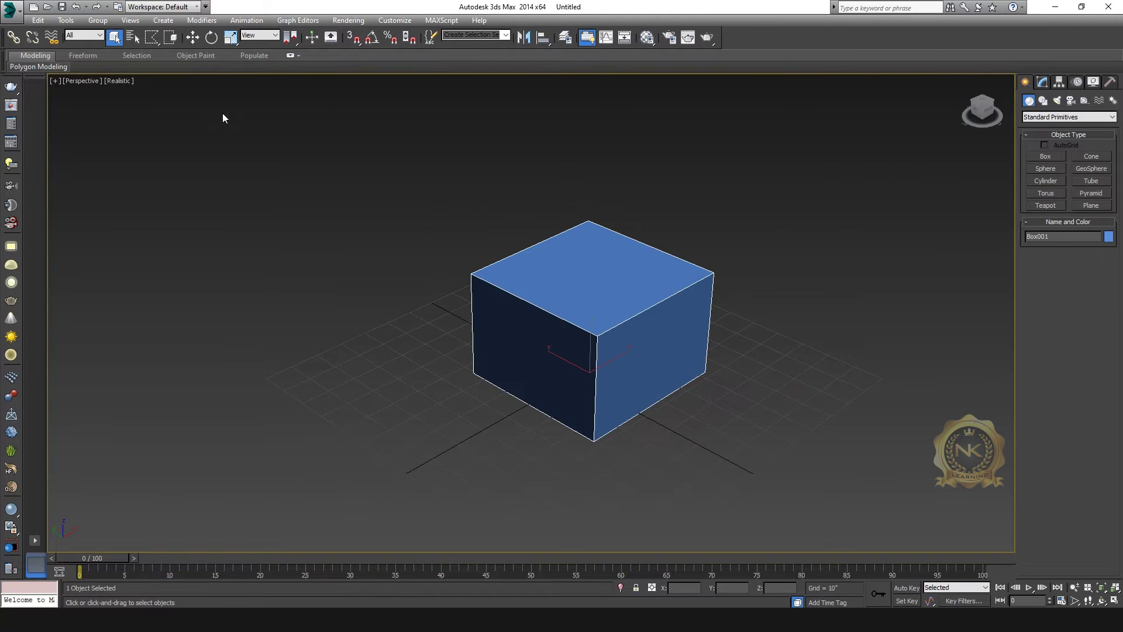
{"action": "left_click_drag", "start_coordinate": [498, 504], "coordinate": [223, 307]}
Return to Rectangular selection, marquee-select the box and switch to Move.
{"action": "left_click", "coordinate": [153, 39]}
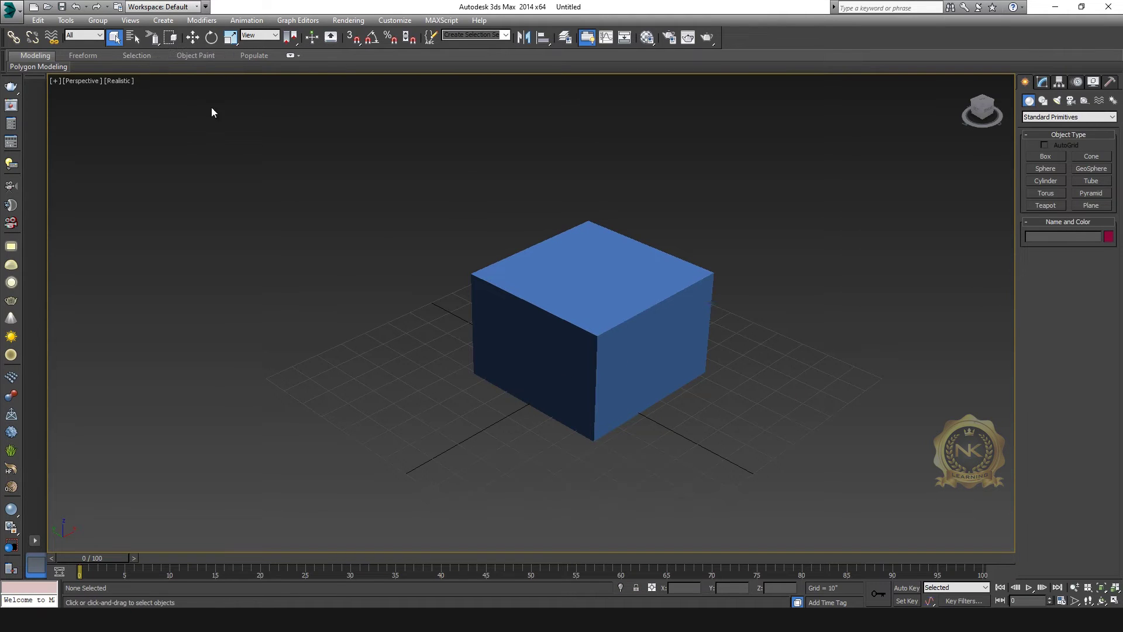
{"action": "left_click_drag", "start_coordinate": [788, 485], "coordinate": [790, 484]}
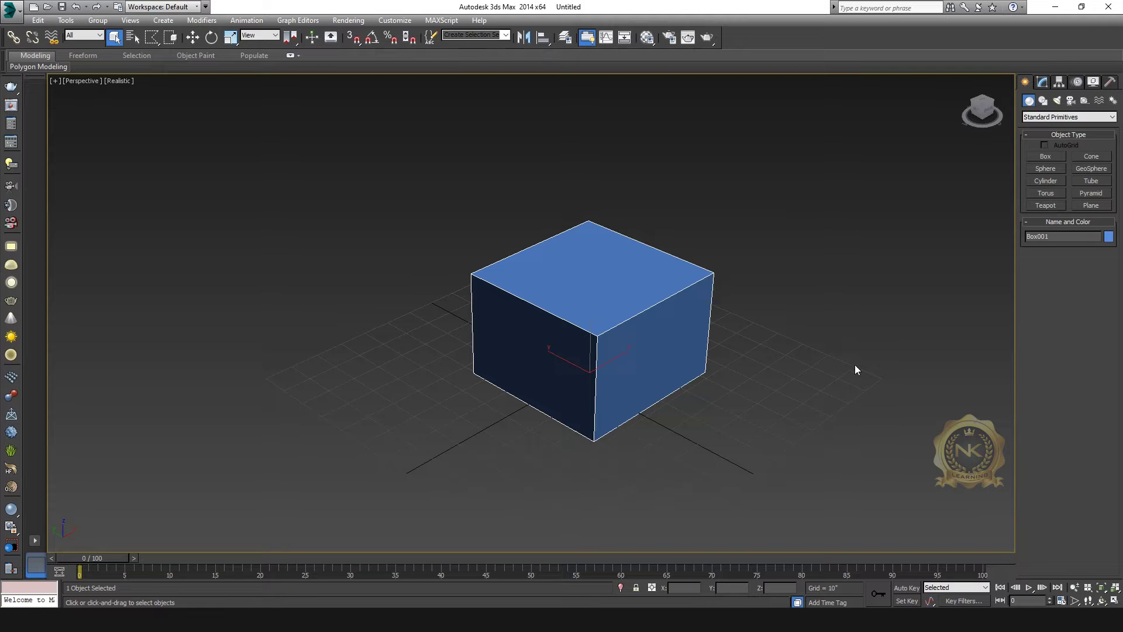
{"action": "key", "text": "w"}
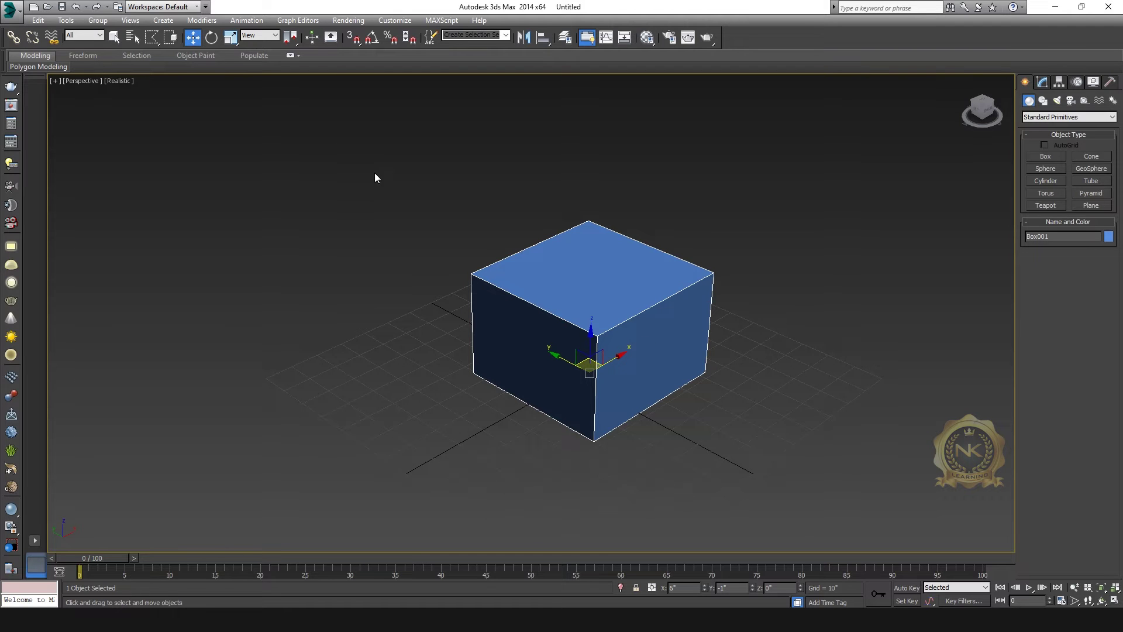
Move the box around the grid, then rotate it about 5.4 degrees around Z.
{"action": "left_click_drag", "start_coordinate": [615, 363], "coordinate": [548, 395]}
{"action": "left_click_drag", "start_coordinate": [559, 337], "coordinate": [594, 373]}
{"action": "key", "text": "e"}
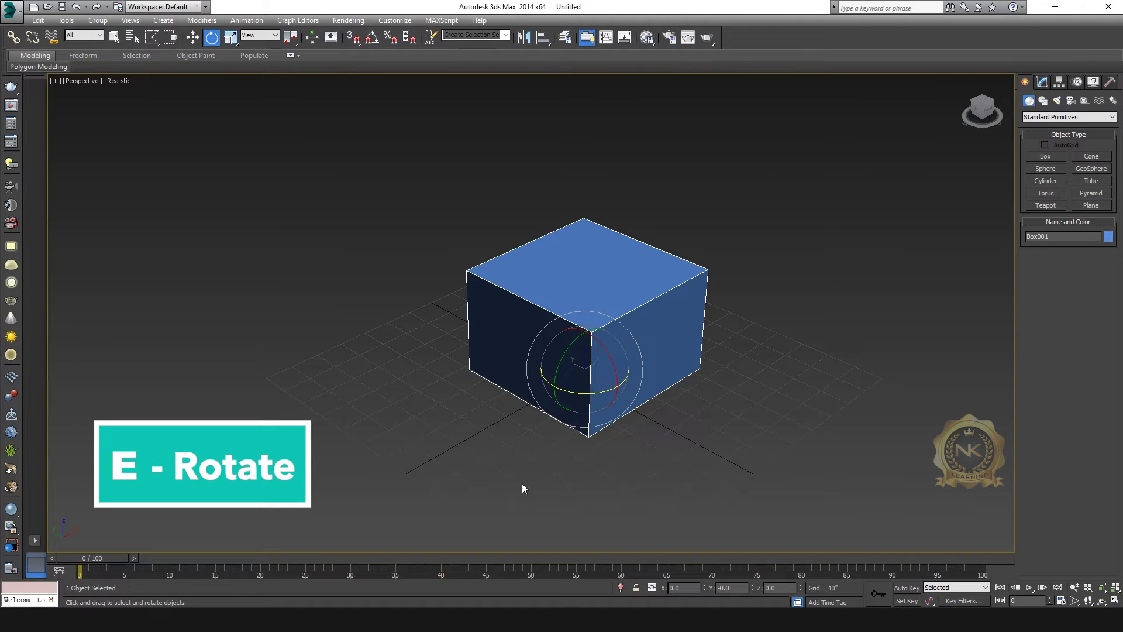
{"action": "left_click_drag", "start_coordinate": [576, 389], "coordinate": [572, 457]}
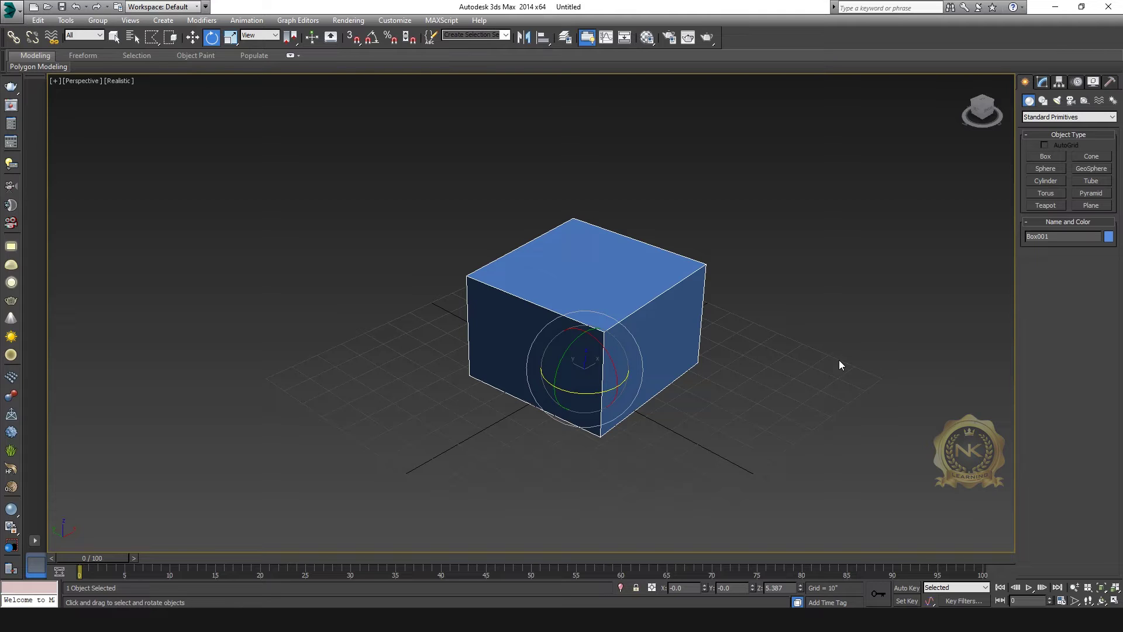
{"action": "left_click_drag", "start_coordinate": [592, 391], "coordinate": [579, 393]}
Scale the box uniformly to about 150%, then undo and redo the resize steps.
{"action": "key", "text": "r"}
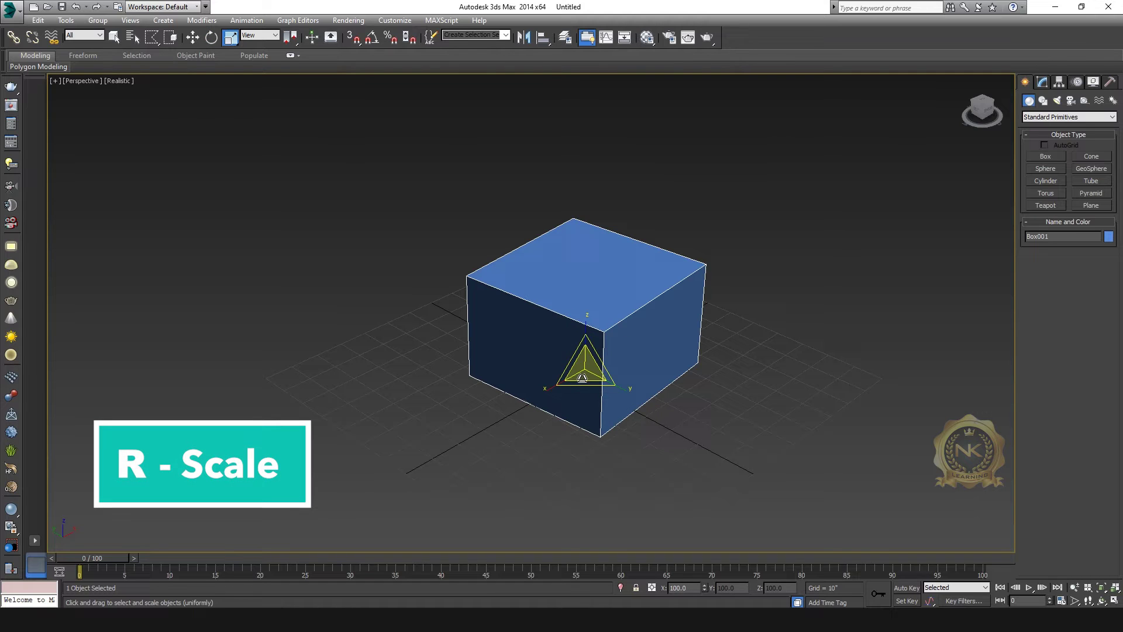
{"action": "left_click_drag", "start_coordinate": [577, 368], "coordinate": [592, 350]}
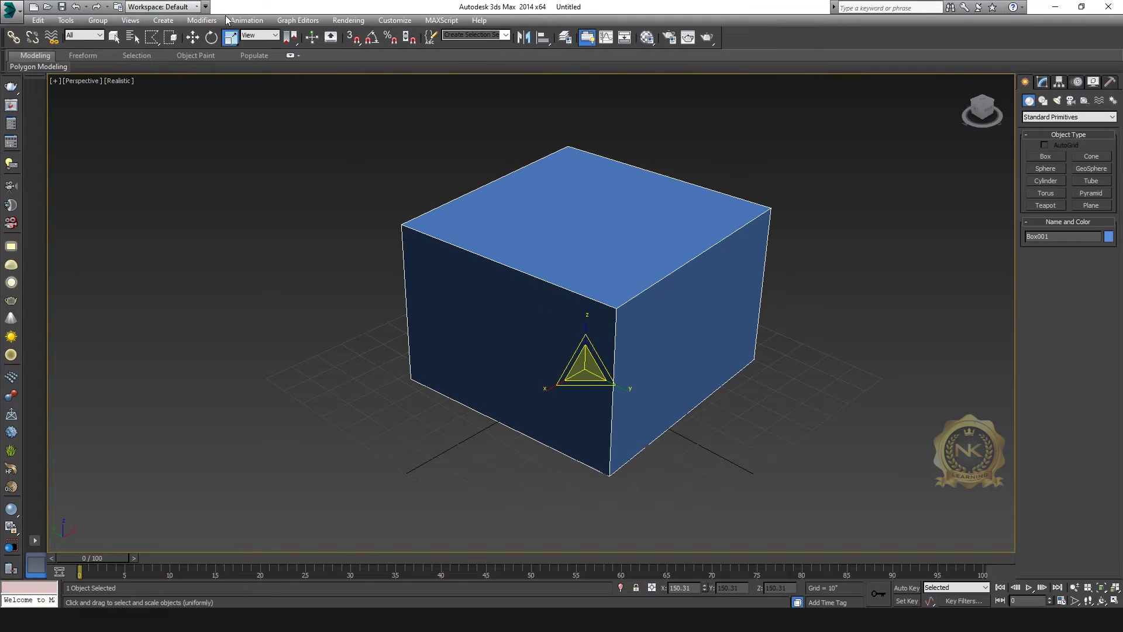
{"action": "left_click_drag", "start_coordinate": [586, 391], "coordinate": [585, 360]}
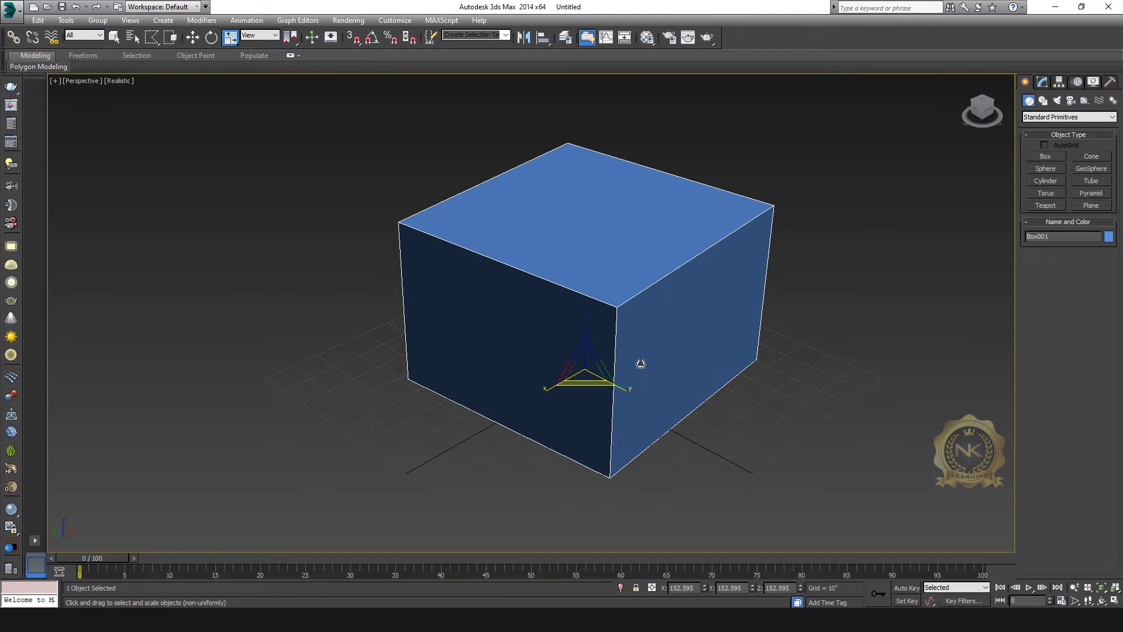
{"action": "key", "text": "w"}
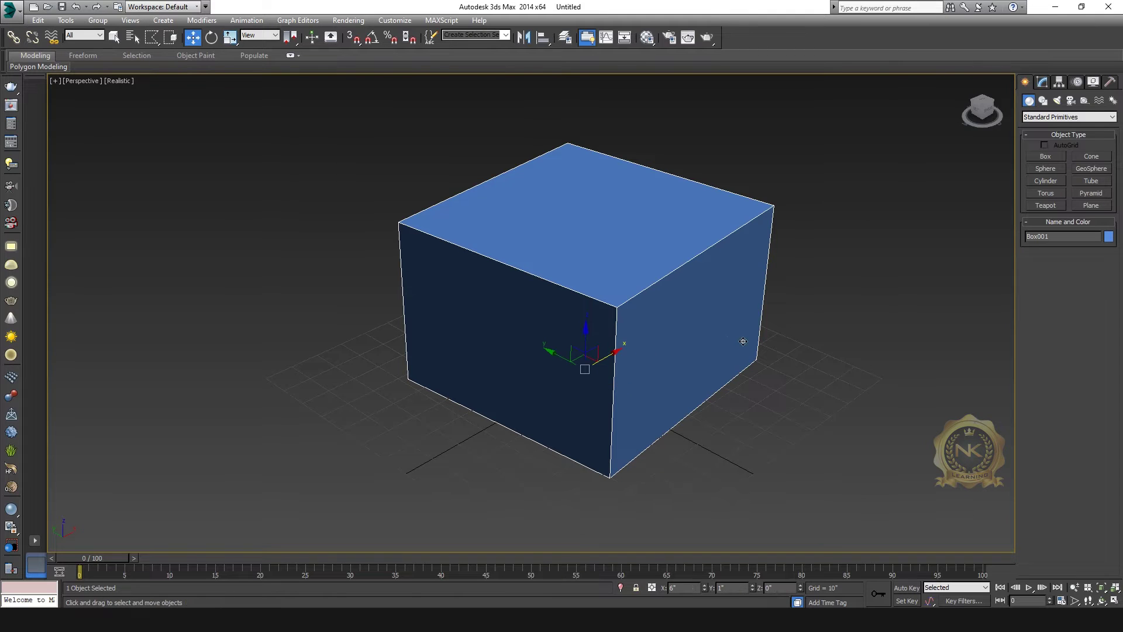
{"action": "key", "text": "ctrl+z"}
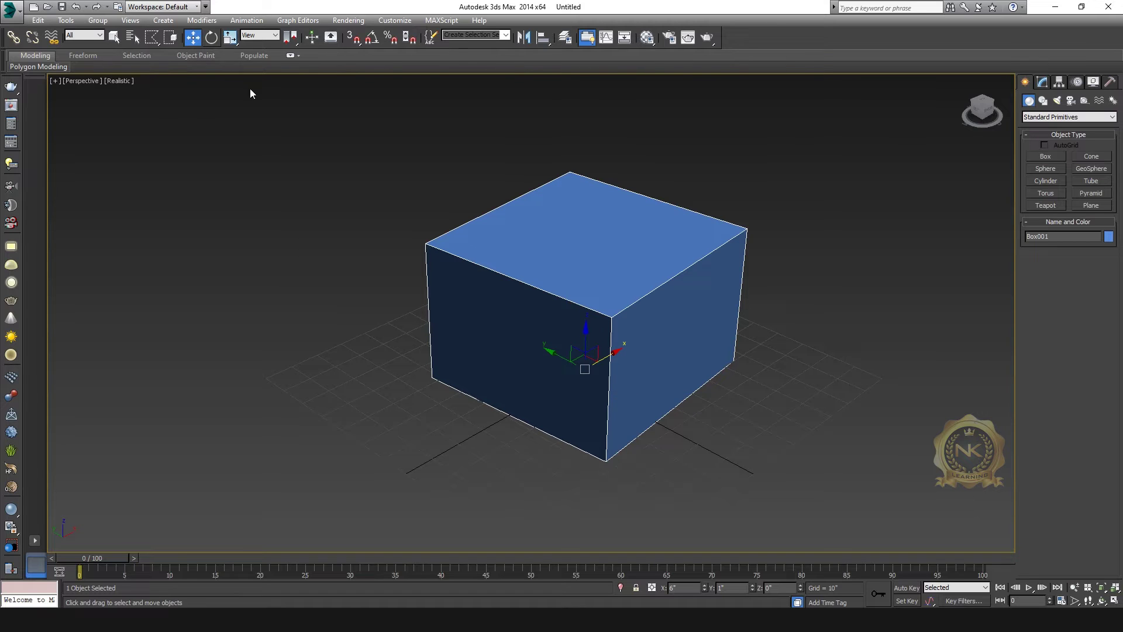
{"action": "key", "text": "ctrl+z"}
{"action": "key", "text": "ctrl+y"}
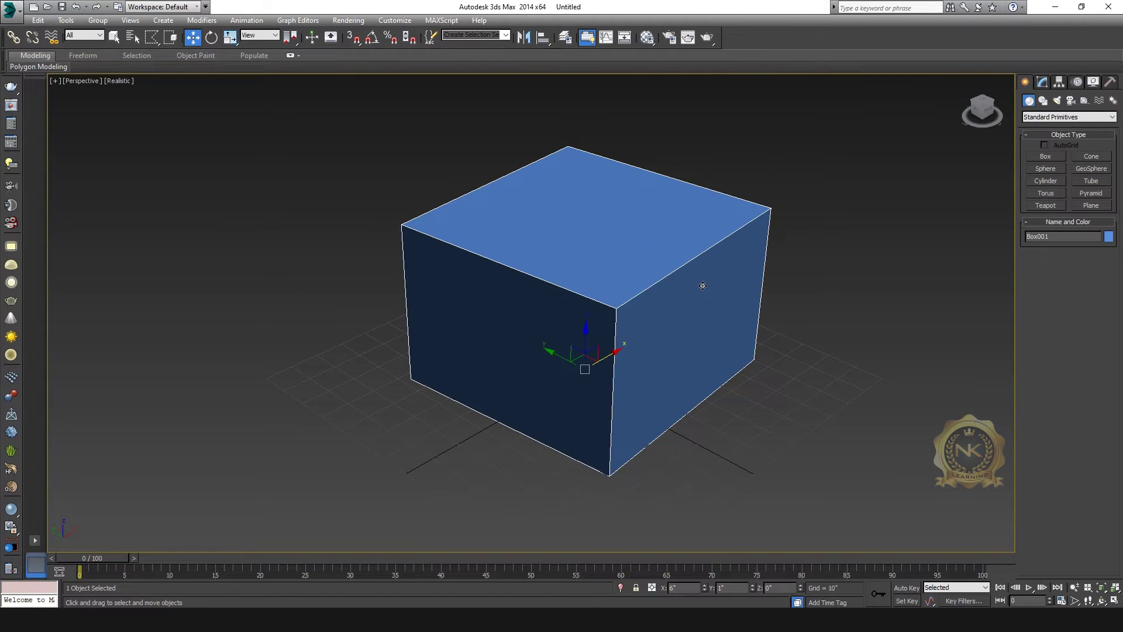
{"action": "key", "text": "ctrl+z"}
{"action": "key", "text": "ctrl+z"}
Zoom and pan the view to centre the box.
{"action": "scroll", "coordinate": [702, 360], "scroll_direction": "up", "scroll_amount": 3}
{"action": "scroll", "coordinate": [702, 418], "scroll_direction": "down", "scroll_amount": 4}
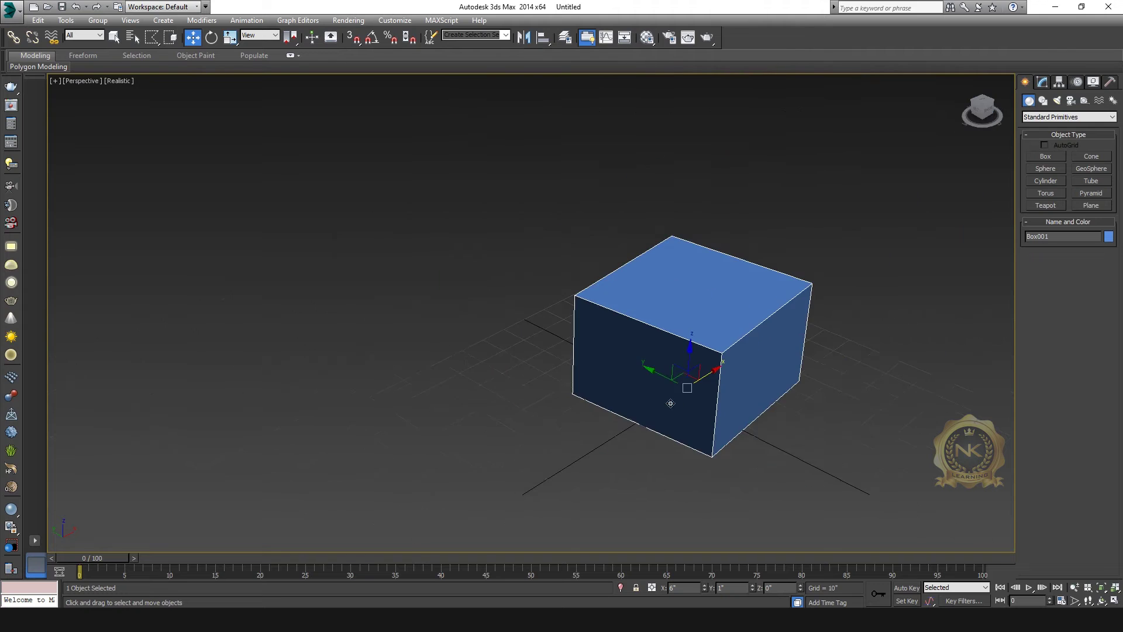
{"action": "middle_click_drag", "start_coordinate": [690, 459], "coordinate": [519, 389]}
{"action": "scroll", "coordinate": [594, 402], "scroll_direction": "up", "scroll_amount": 2}
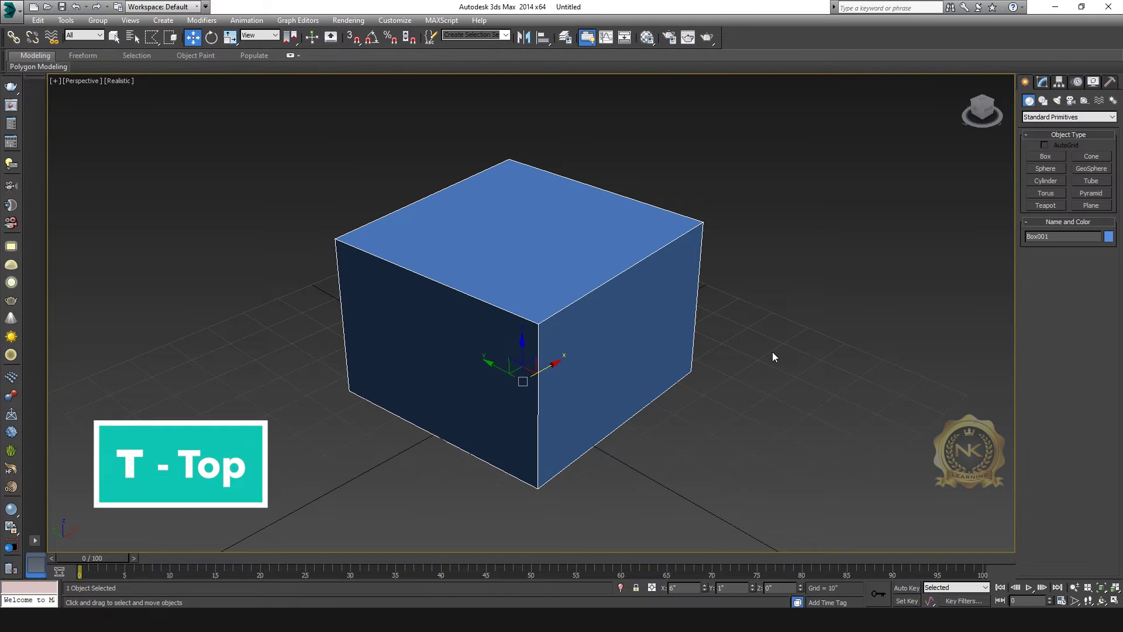
In Top view, rotate the box about Z until it is square to the grid.
{"action": "key", "text": "t"}
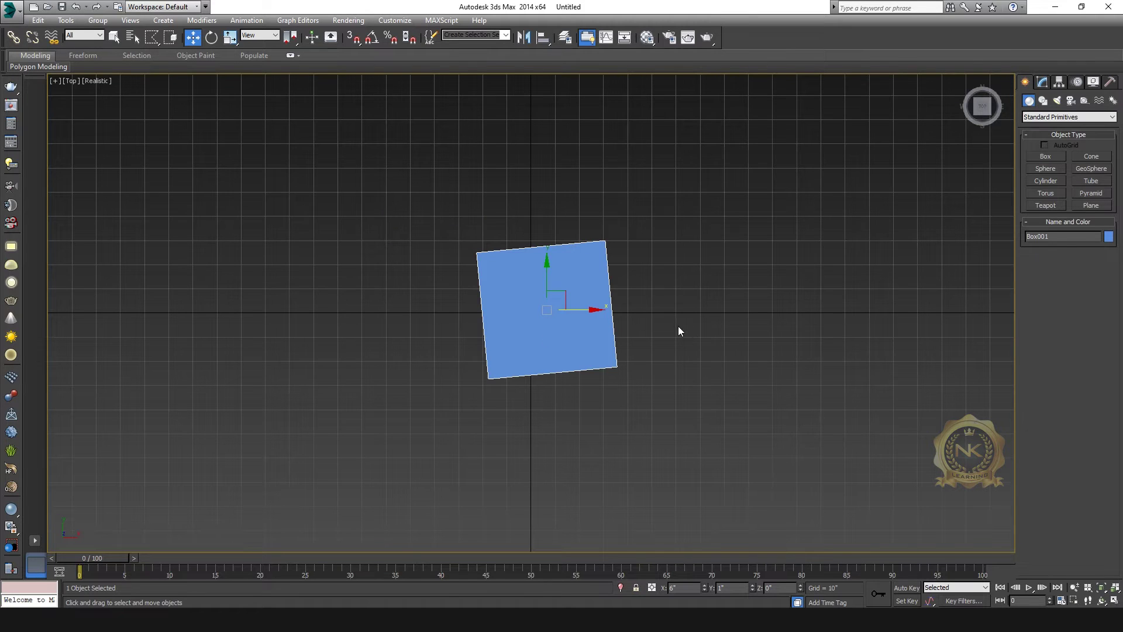
{"action": "key", "text": "e"}
{"action": "left_click_drag", "start_coordinate": [596, 287], "coordinate": [593, 271]}
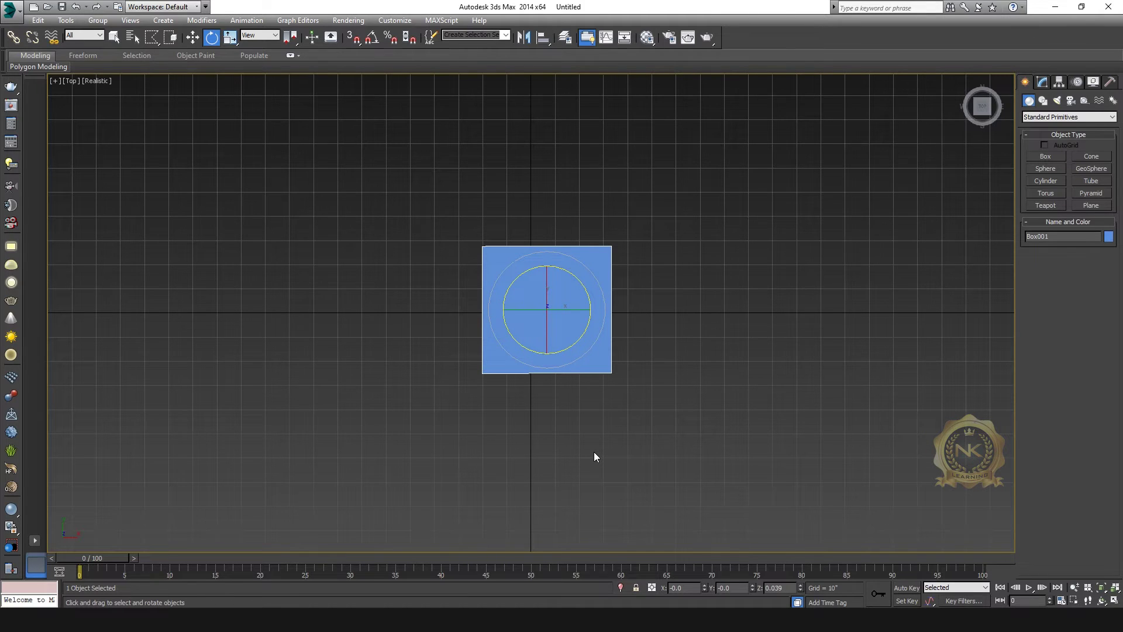
Check the box in Front, Left and Perspective views, ending at a ViewCube corner angle.
{"action": "key", "text": "f"}
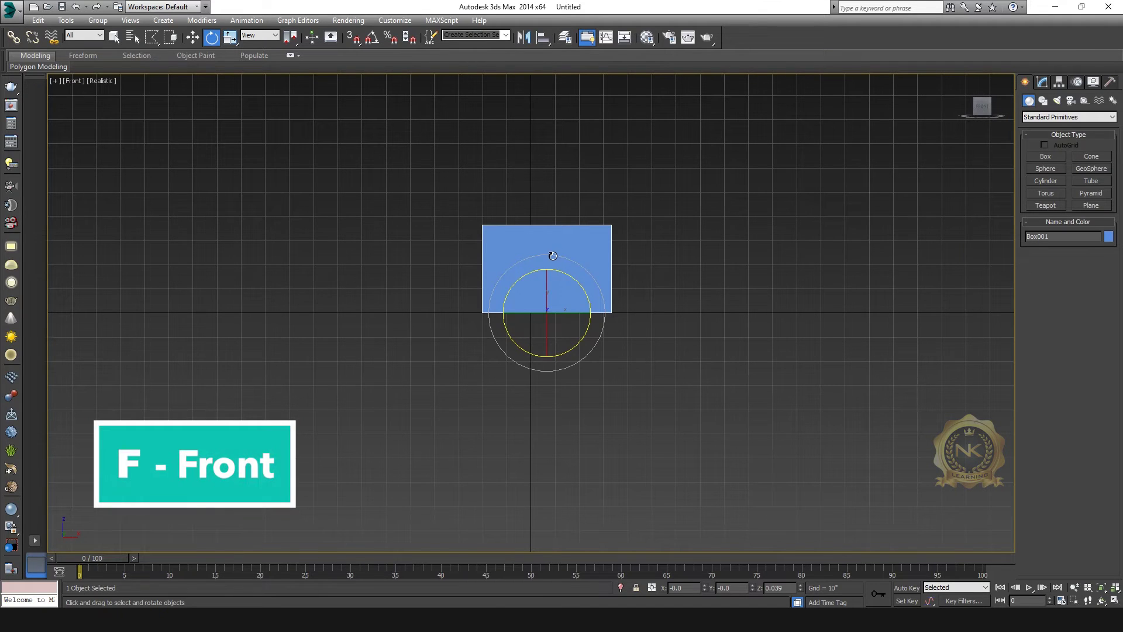
{"action": "key", "text": "l"}
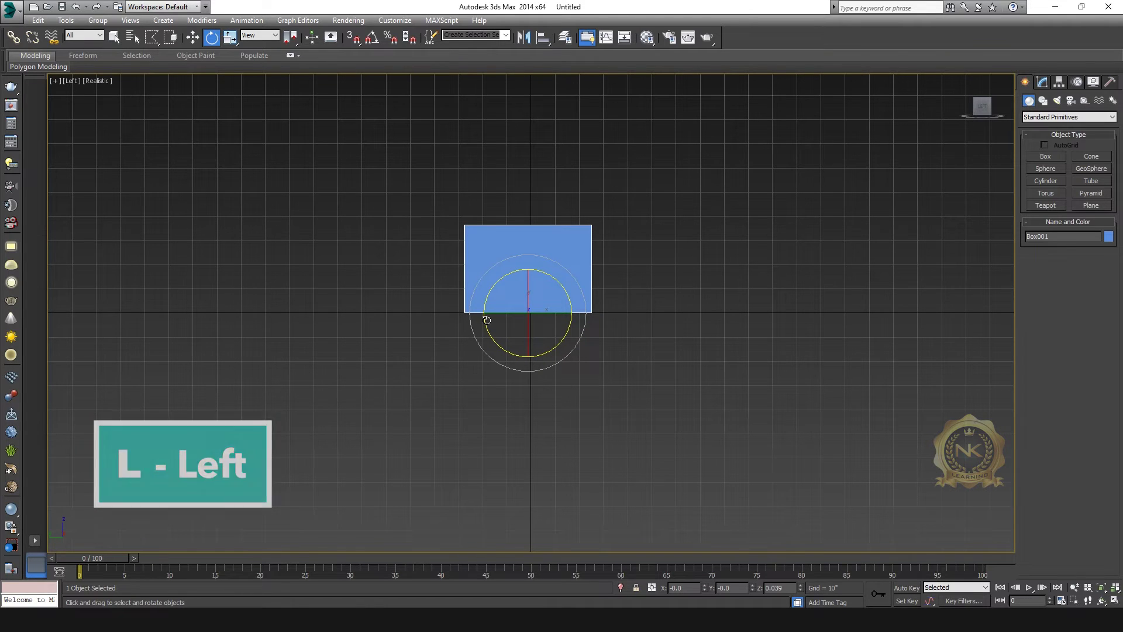
{"action": "key", "text": "p"}
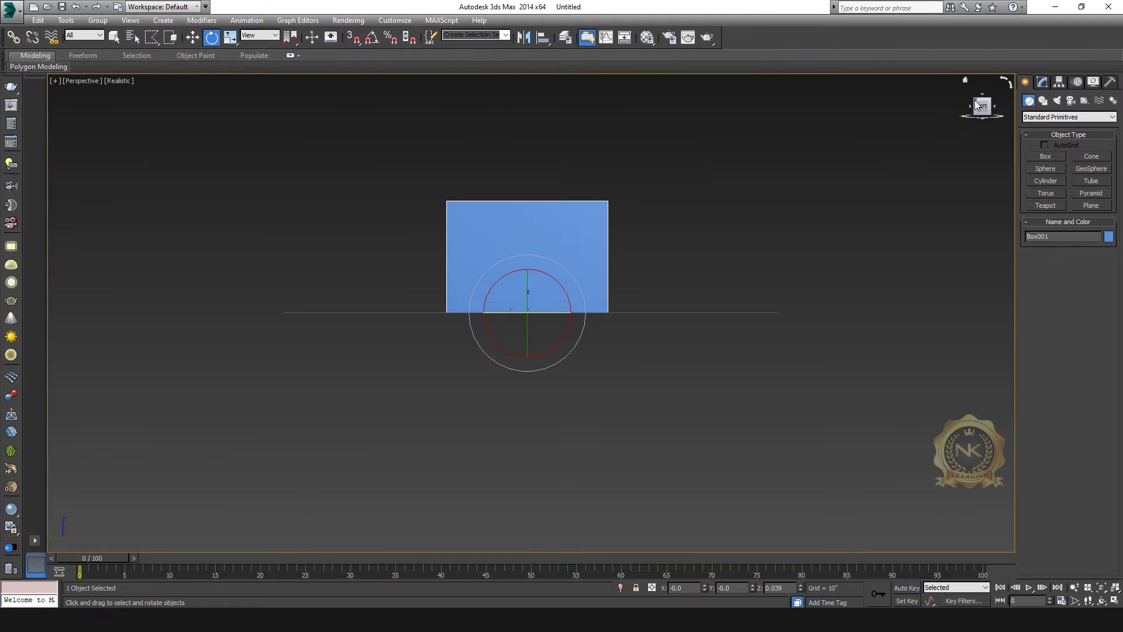
{"action": "left_click", "coordinate": [976, 105]}
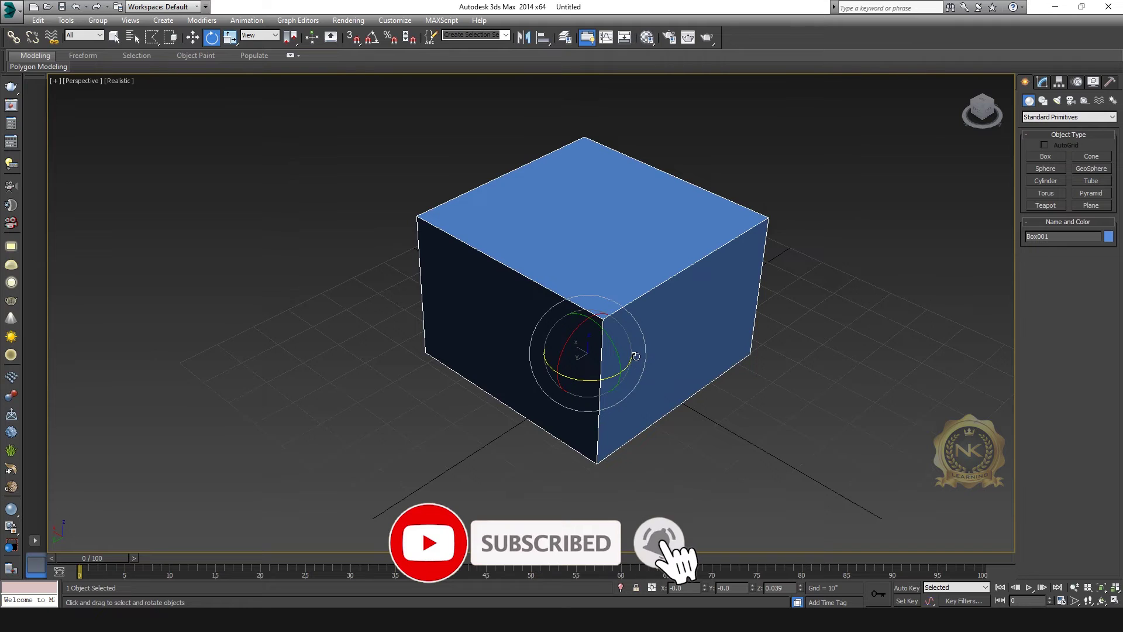
Deselect, pan the view, then reselect the box and zoom extents selected on it.
{"action": "scroll", "coordinate": [742, 340], "scroll_direction": "down", "scroll_amount": 5}
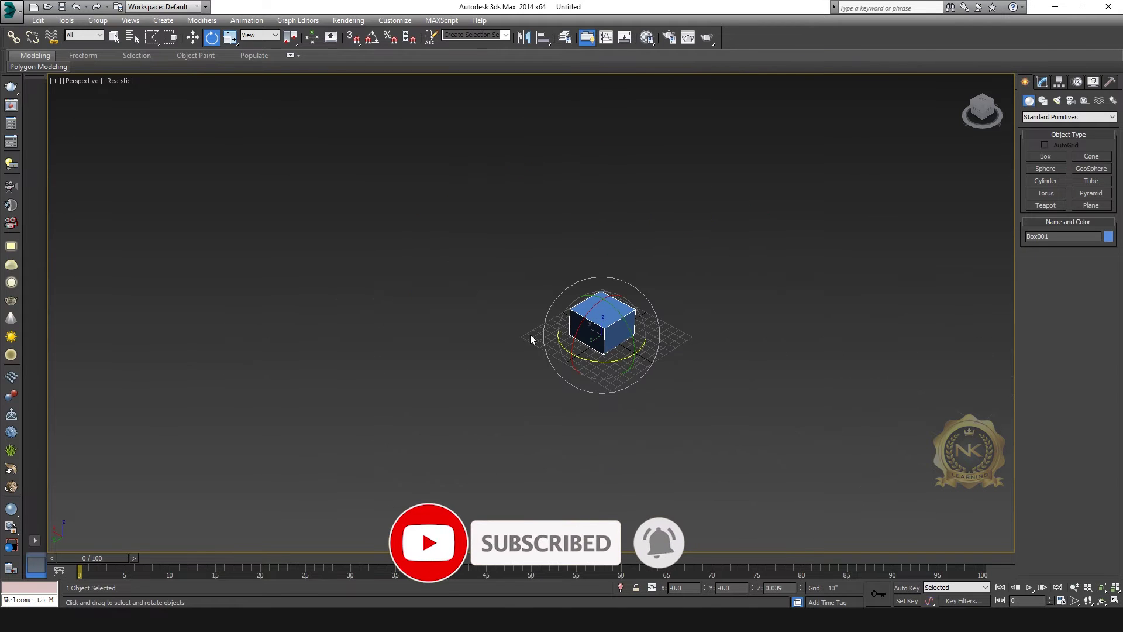
{"action": "key", "text": "w"}
{"action": "left_click", "coordinate": [732, 275]}
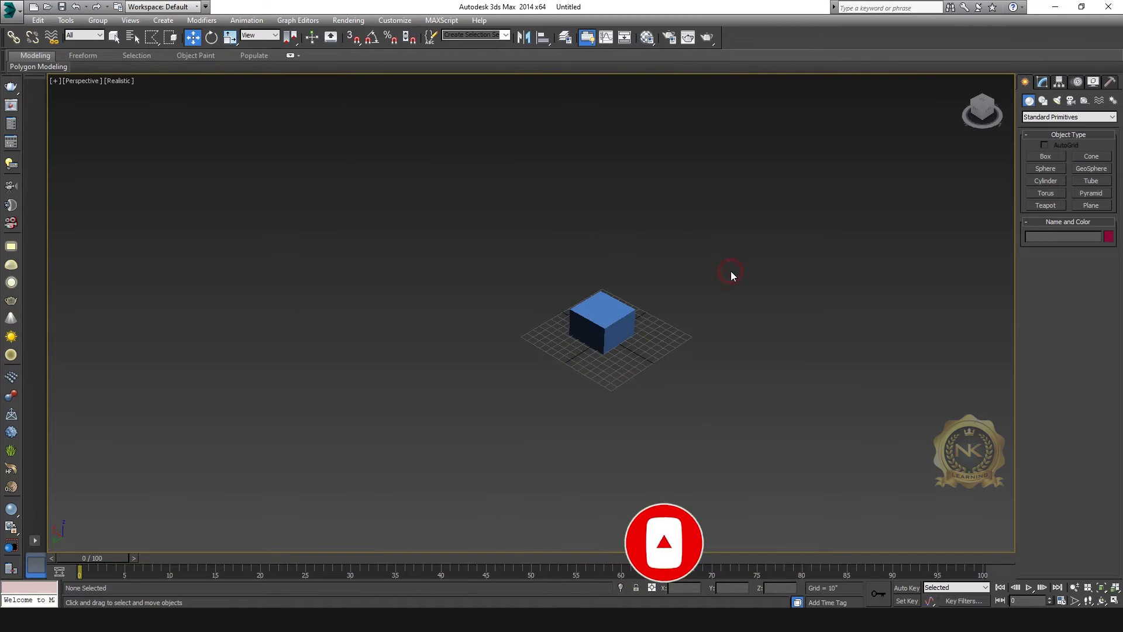
{"action": "scroll", "coordinate": [643, 333], "scroll_direction": "down", "scroll_amount": 2}
{"action": "scroll", "coordinate": [623, 349], "scroll_direction": "down", "scroll_amount": 3}
{"action": "scroll", "coordinate": [624, 348], "scroll_direction": "up", "scroll_amount": 2}
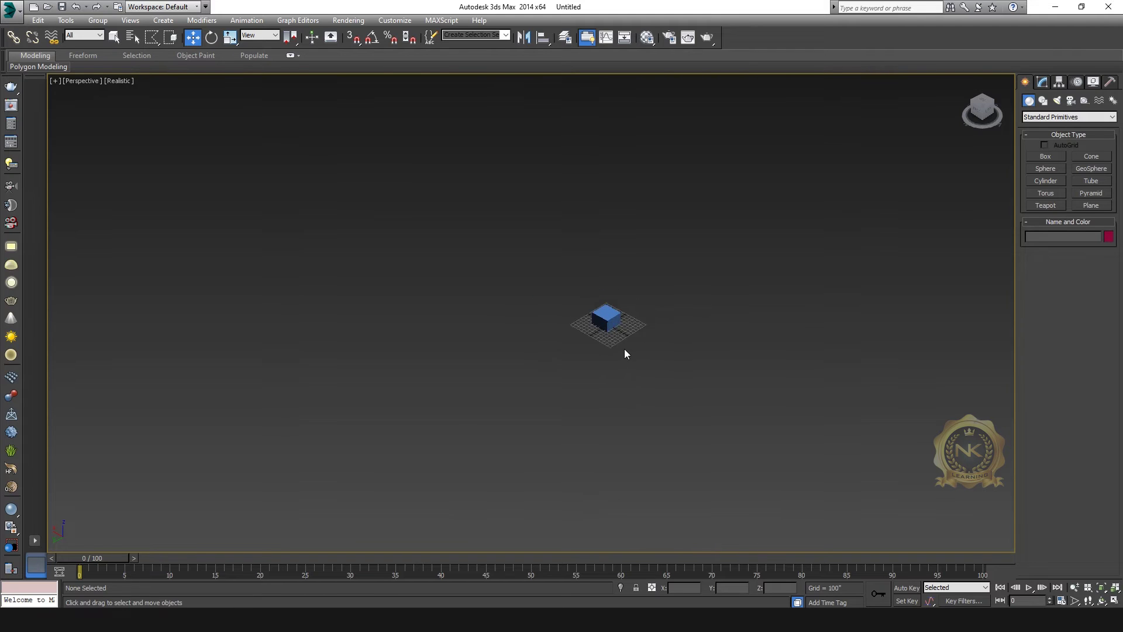
{"action": "middle_click_drag", "start_coordinate": [624, 349], "coordinate": [597, 342]}
{"action": "left_click", "coordinate": [554, 310]}
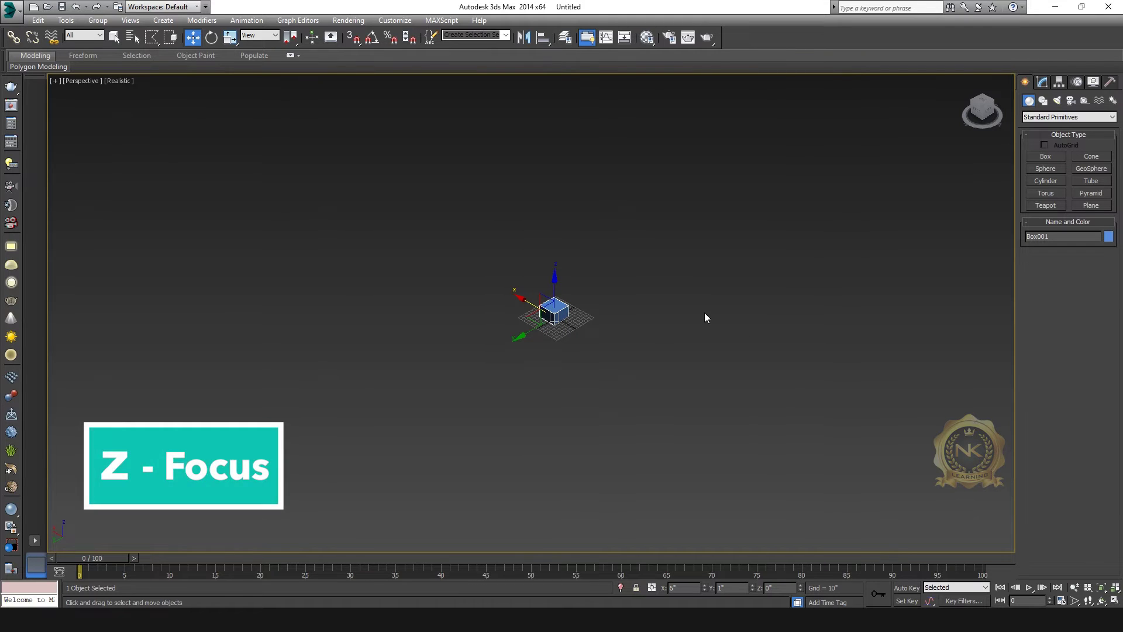
{"action": "key", "text": "z"}
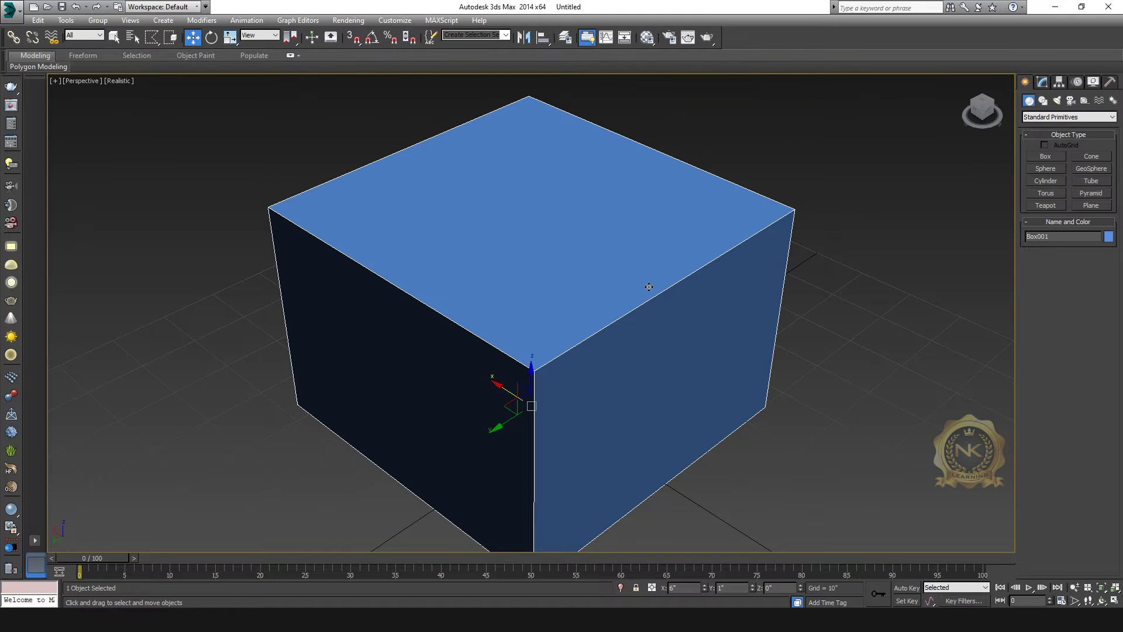
Convert the box to an Editable Mesh and enter Vertex sub-object level.
{"action": "scroll", "coordinate": [648, 286], "scroll_direction": "down", "scroll_amount": 3}
{"action": "right_click", "coordinate": [628, 286]}
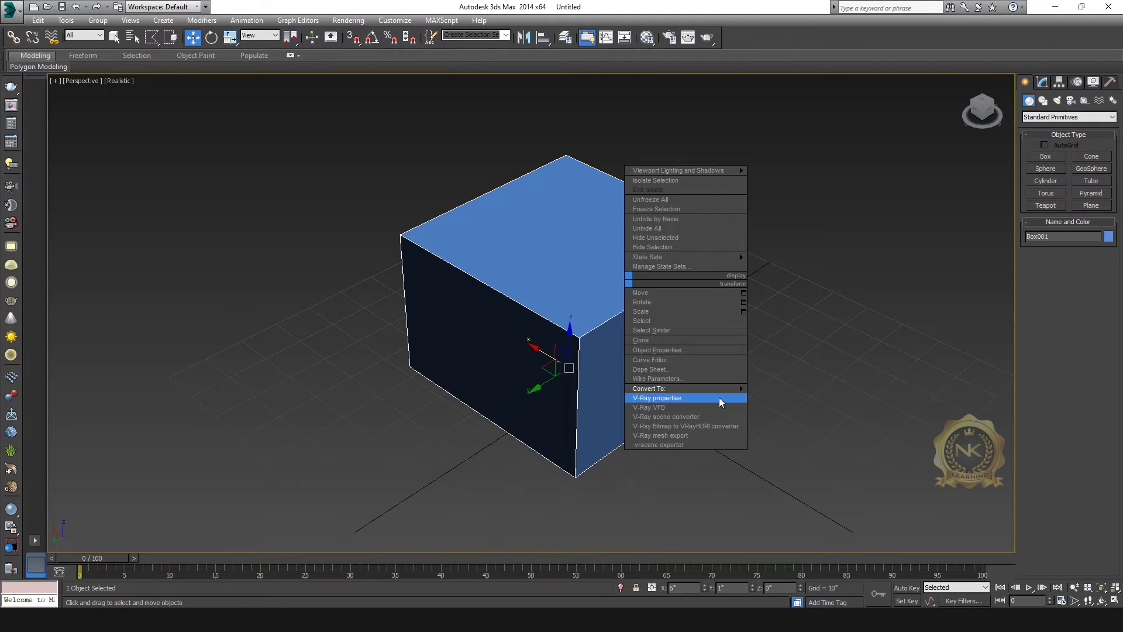
{"action": "mouse_move", "coordinate": [744, 389]}
{"action": "left_click", "coordinate": [778, 388]}
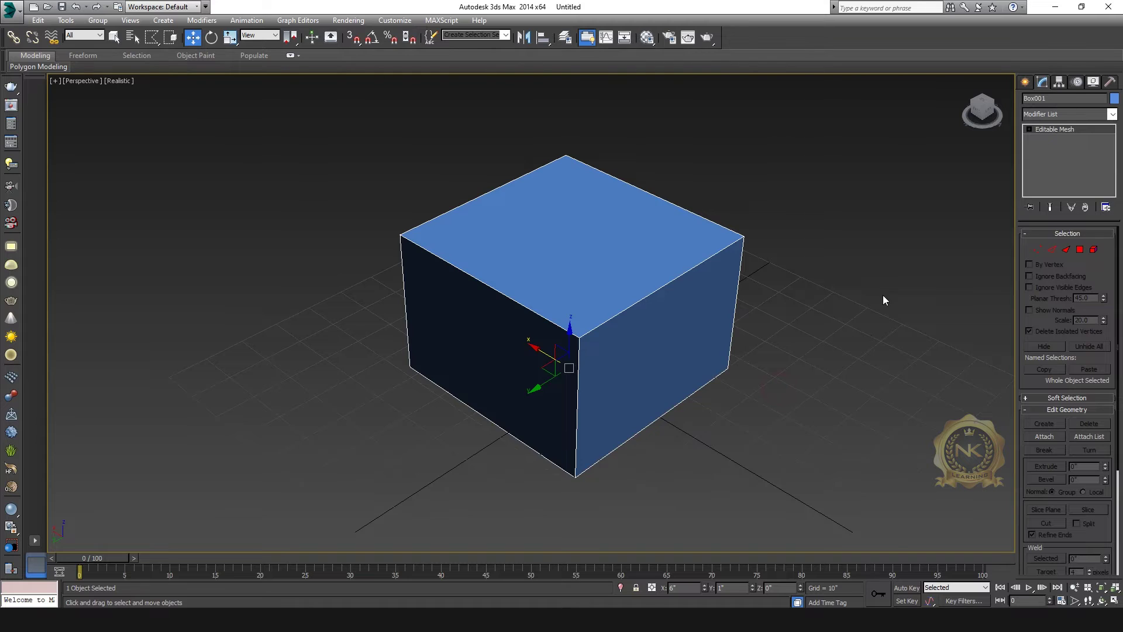
{"action": "left_click", "coordinate": [1037, 250]}
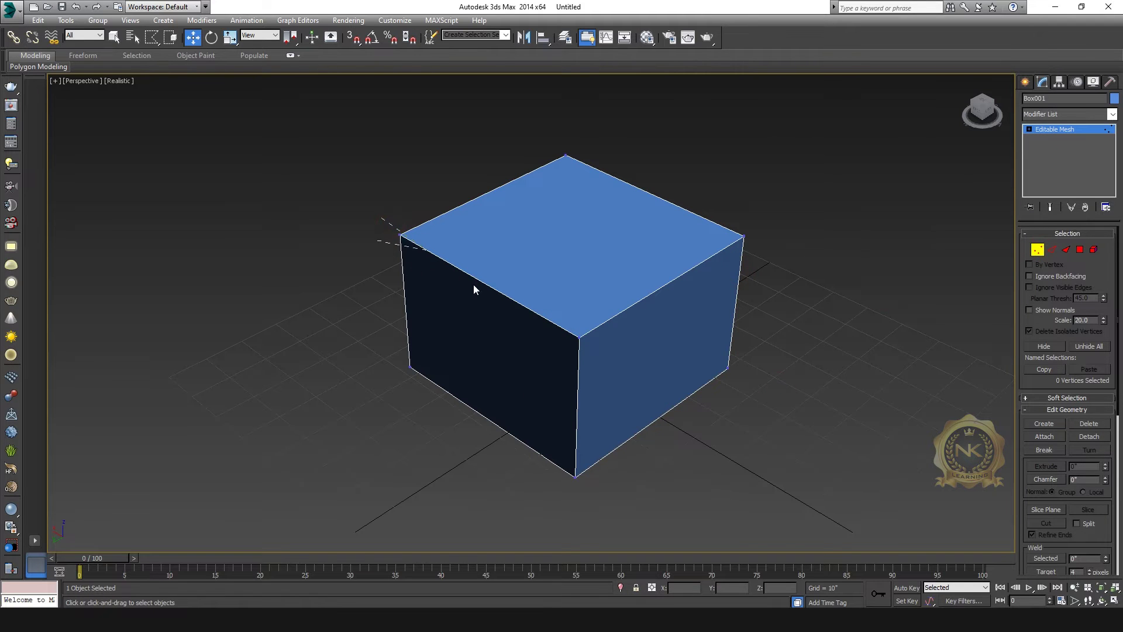
Select the box's top-left corner vertex, zoom in on it and orbit above.
{"action": "mouse_move", "coordinate": [152, 37]}
{"action": "left_mouse_down"}
{"action": "mouse_move", "coordinate": [164, 70]}
{"action": "mouse_move", "coordinate": [156, 57]}
{"action": "left_mouse_up"}
{"action": "left_click_drag", "start_coordinate": [423, 261], "coordinate": [423, 261]}
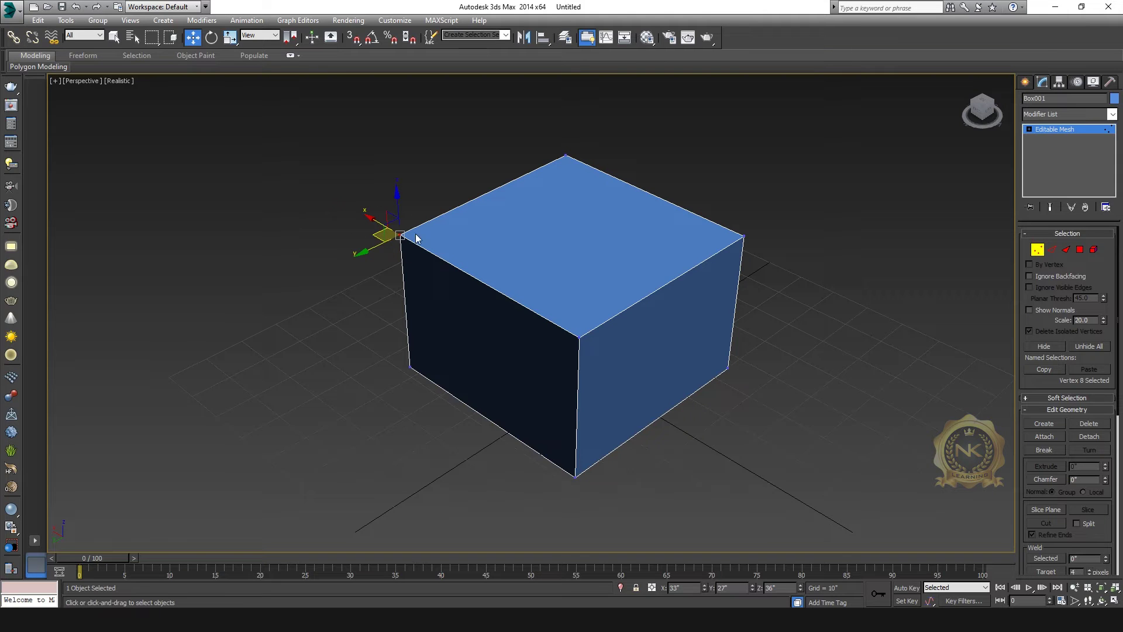
{"action": "left_click_drag", "start_coordinate": [374, 225], "coordinate": [433, 259]}
{"action": "scroll", "coordinate": [431, 292], "scroll_direction": "down", "scroll_amount": 3}
{"action": "scroll", "coordinate": [448, 296], "scroll_direction": "down", "scroll_amount": 5}
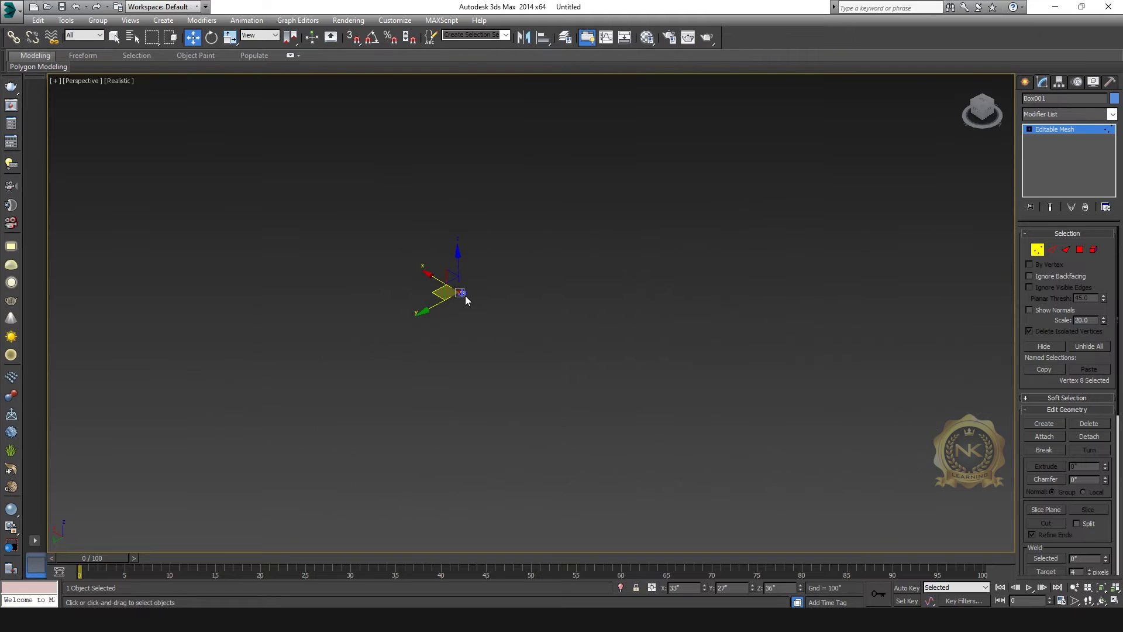
{"action": "left_click", "coordinate": [578, 276]}
{"action": "left_click", "coordinate": [448, 270]}
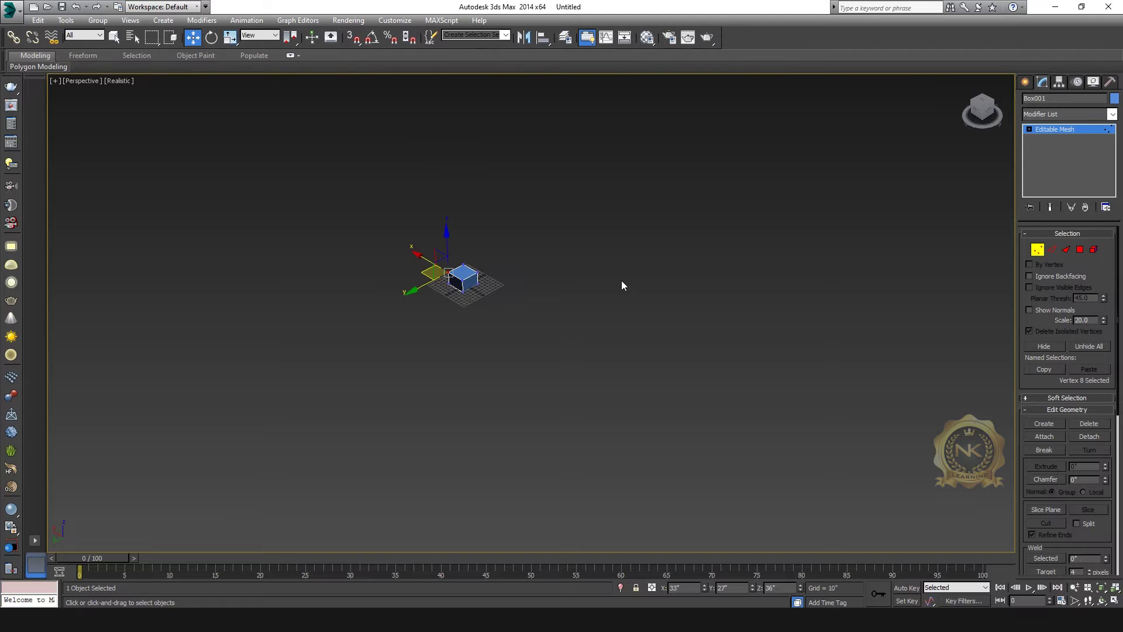
{"action": "key", "text": "z"}
{"action": "middle_click_drag", "start_coordinate": [531, 323], "coordinate": [616, 353], "text": "alt"}
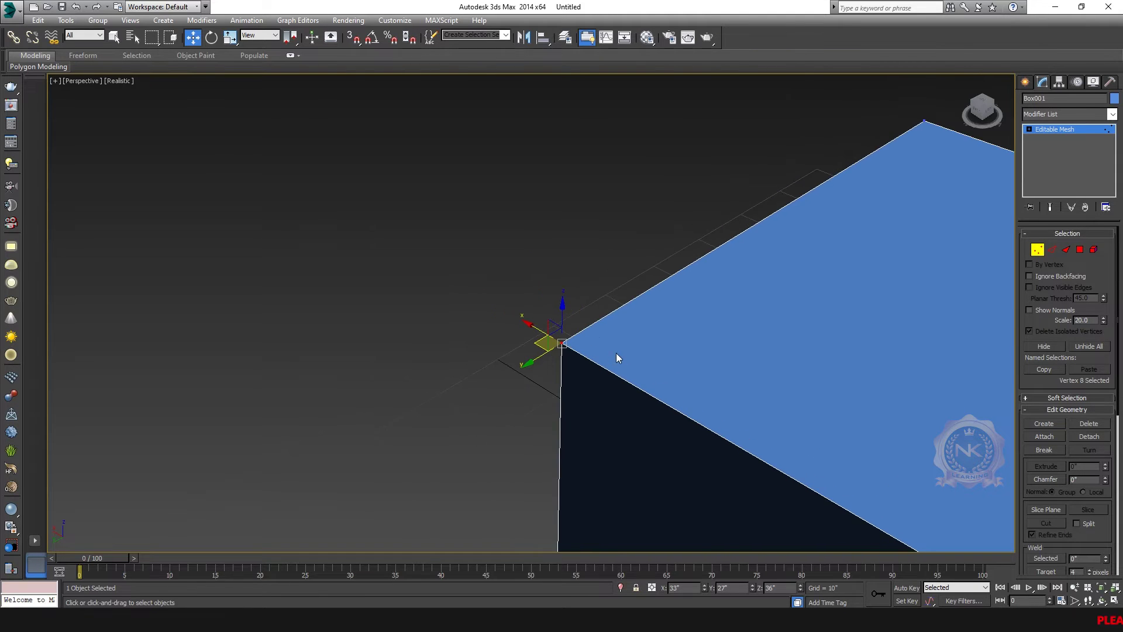
Pan over the box's top, select a top vertex and orbit to a low side view.
{"action": "scroll", "coordinate": [616, 353], "scroll_direction": "down", "scroll_amount": 5}
{"action": "scroll", "coordinate": [643, 363], "scroll_direction": "up", "scroll_amount": 7}
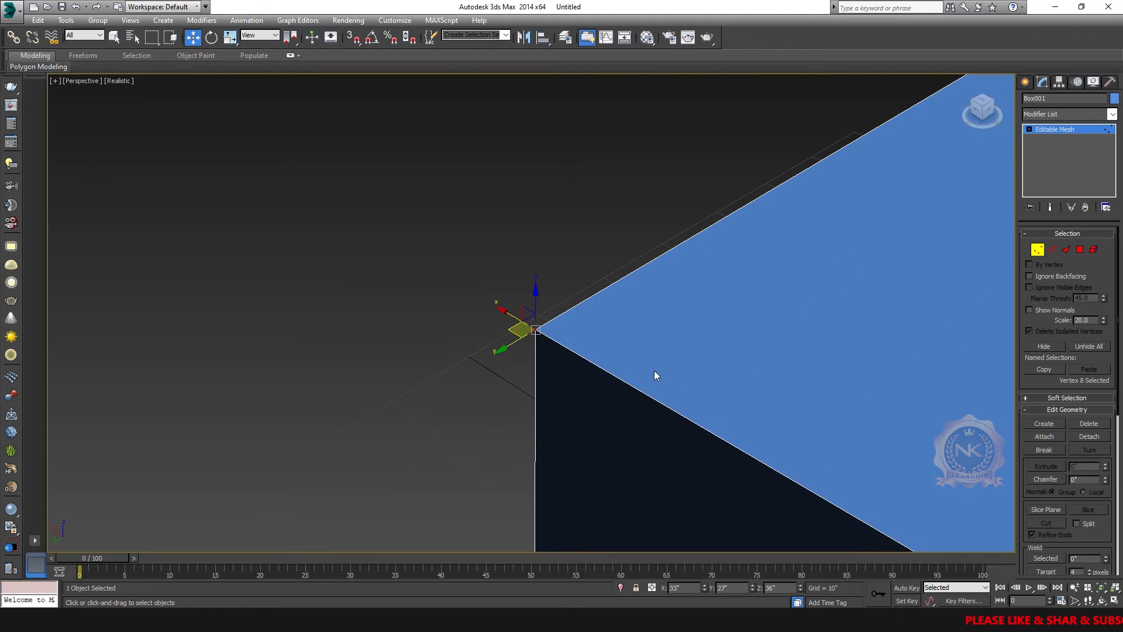
{"action": "scroll", "coordinate": [644, 366], "scroll_direction": "down", "scroll_amount": 2}
{"action": "middle_click_drag", "start_coordinate": [644, 366], "coordinate": [469, 265]}
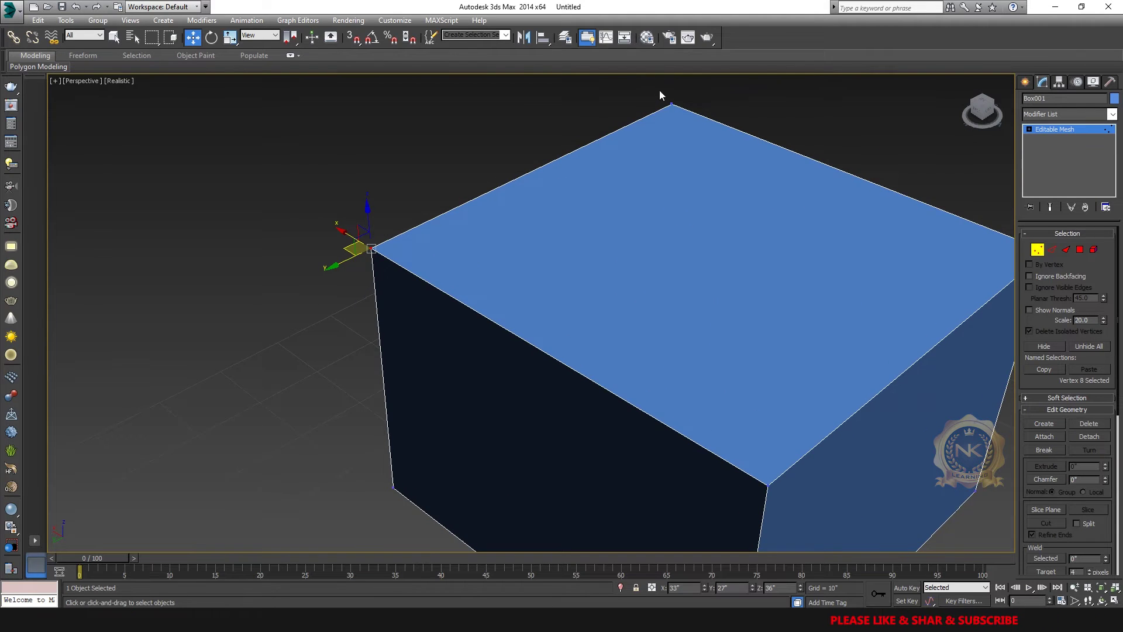
{"action": "left_click", "coordinate": [671, 104]}
{"action": "middle_click_drag", "start_coordinate": [699, 122], "coordinate": [651, 276], "text": "alt"}
{"action": "scroll", "coordinate": [514, 404], "scroll_direction": "down", "scroll_amount": 3}
Select and frame a bottom corner vertex, then the near top-corner vertex, then zoom out.
{"action": "left_click", "coordinate": [514, 404]}
{"action": "key", "text": "z"}
{"action": "middle_click_drag", "start_coordinate": [529, 429], "coordinate": [585, 314], "text": "alt"}
{"action": "scroll", "coordinate": [666, 320], "scroll_direction": "down", "scroll_amount": 5}
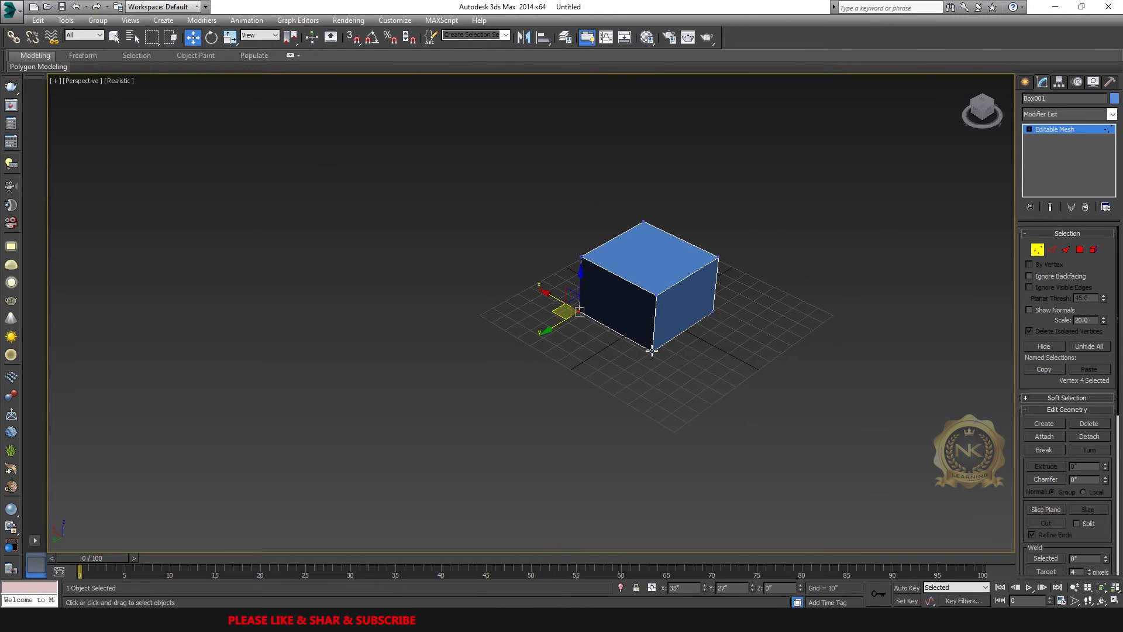
{"action": "left_click", "coordinate": [655, 298]}
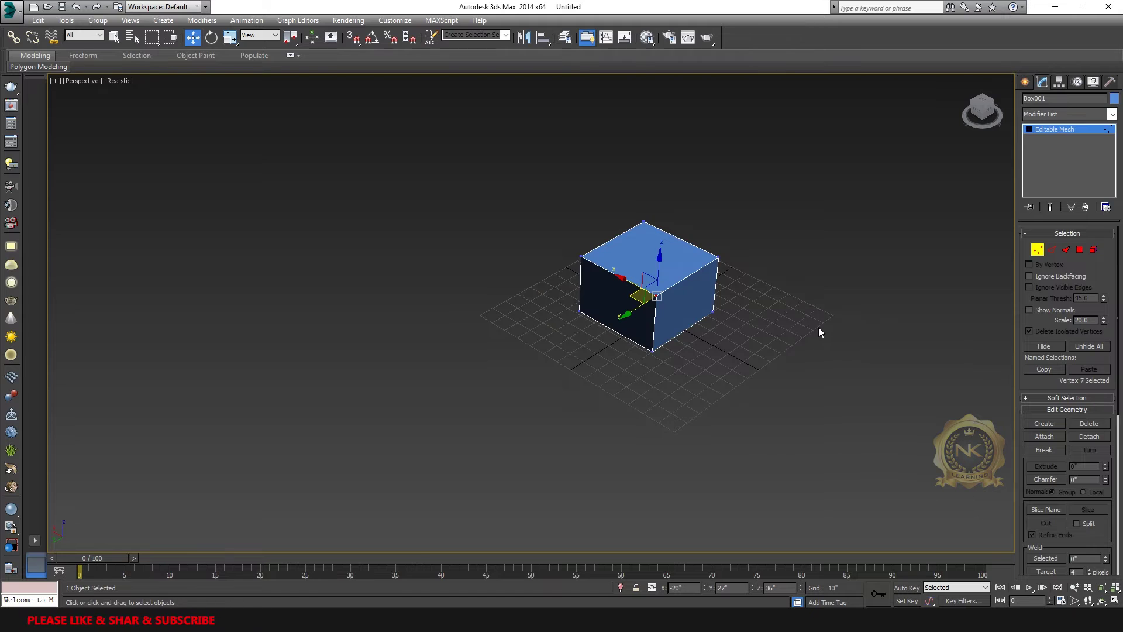
{"action": "key", "text": "z"}
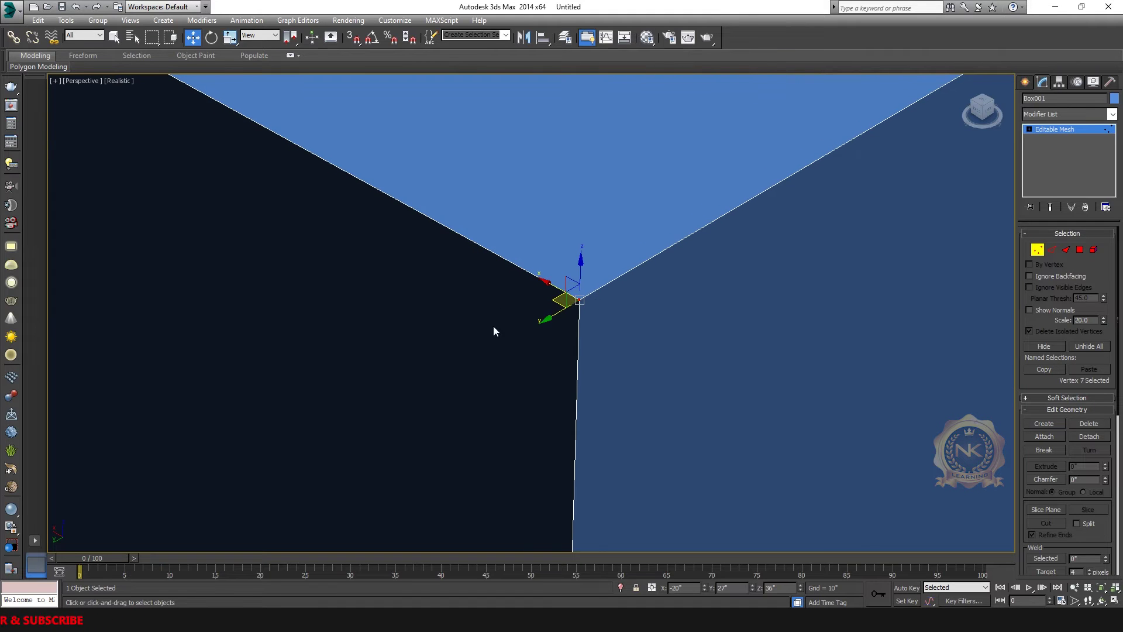
{"action": "scroll", "coordinate": [553, 303], "scroll_direction": "down", "scroll_amount": 6}
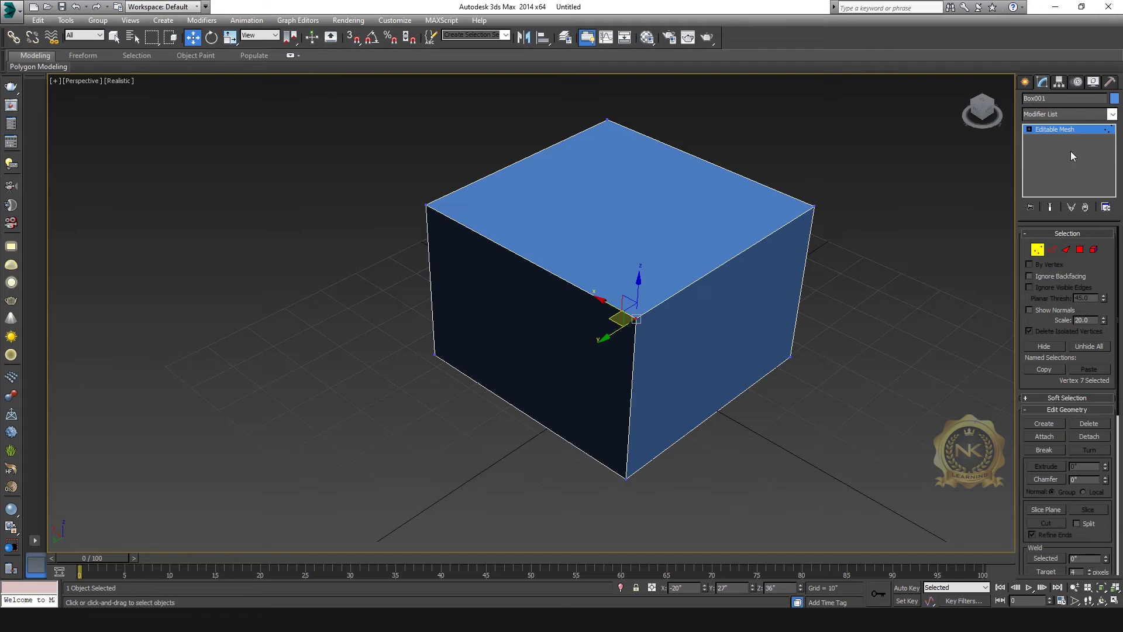
Exit vertex level, undo, cancel trial moves along Y and X, then deselect the box.
{"action": "left_click", "coordinate": [1056, 133]}
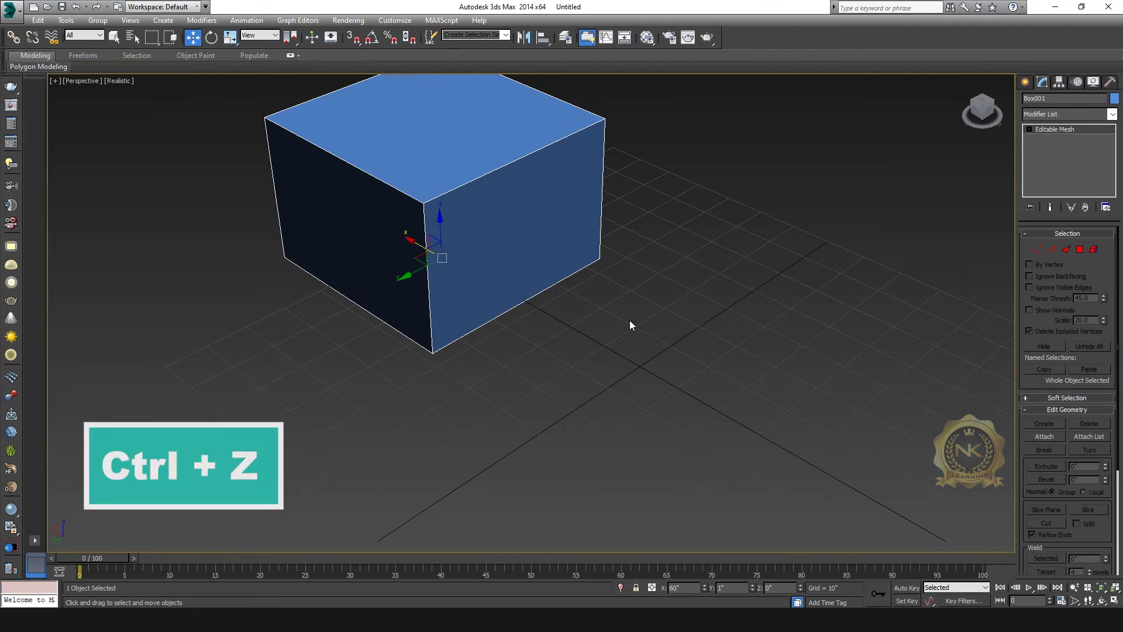
{"action": "key", "text": "ctrl+z"}
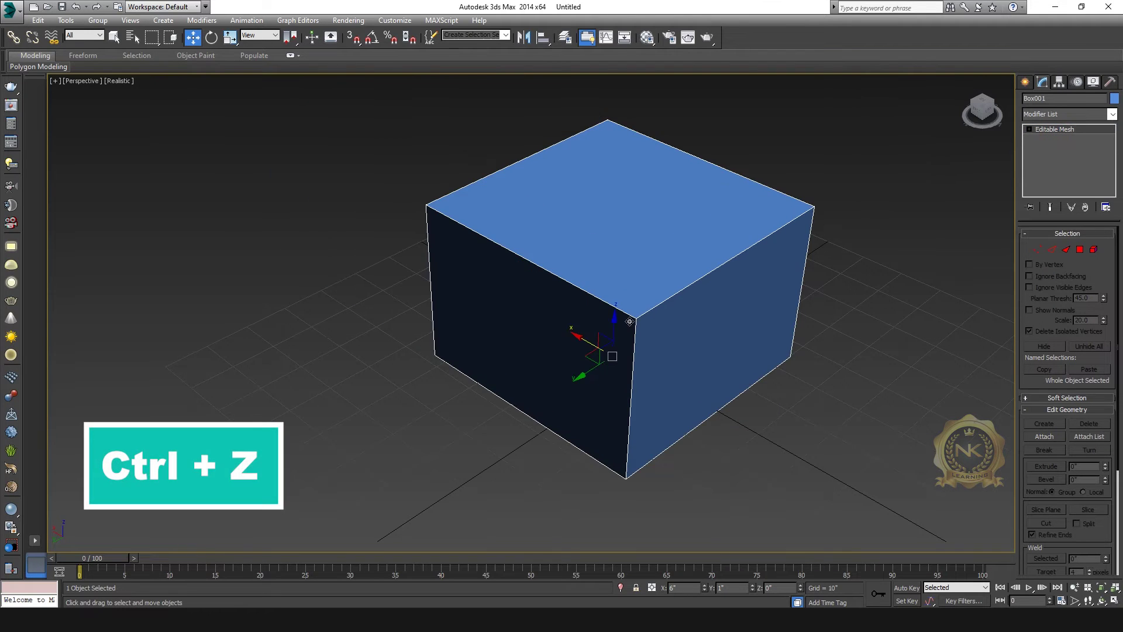
{"action": "left_click_drag", "start_coordinate": [579, 379], "coordinate": [739, 314]}
{"action": "right_click", "coordinate": [732, 316]}
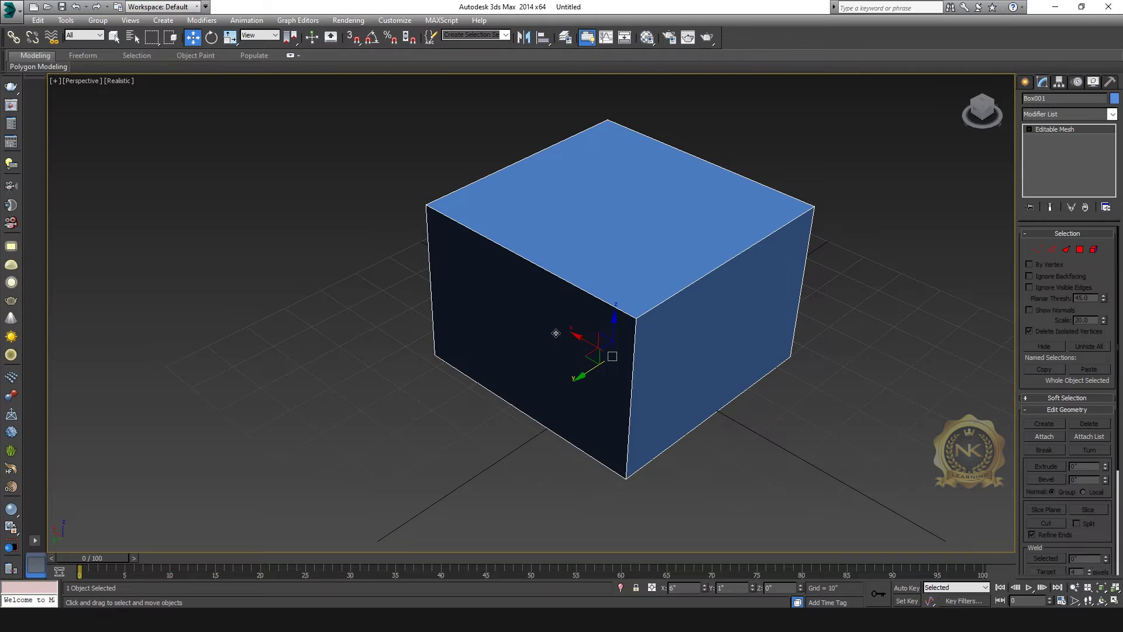
{"action": "left_click_drag", "start_coordinate": [583, 340], "coordinate": [431, 272]}
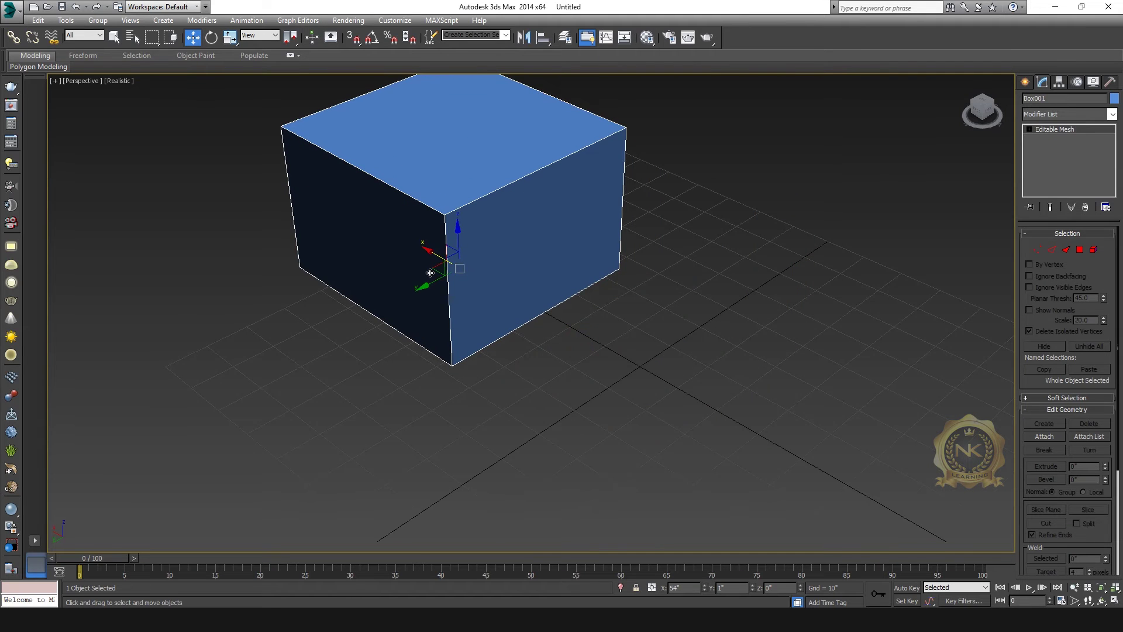
{"action": "right_click", "coordinate": [430, 273]}
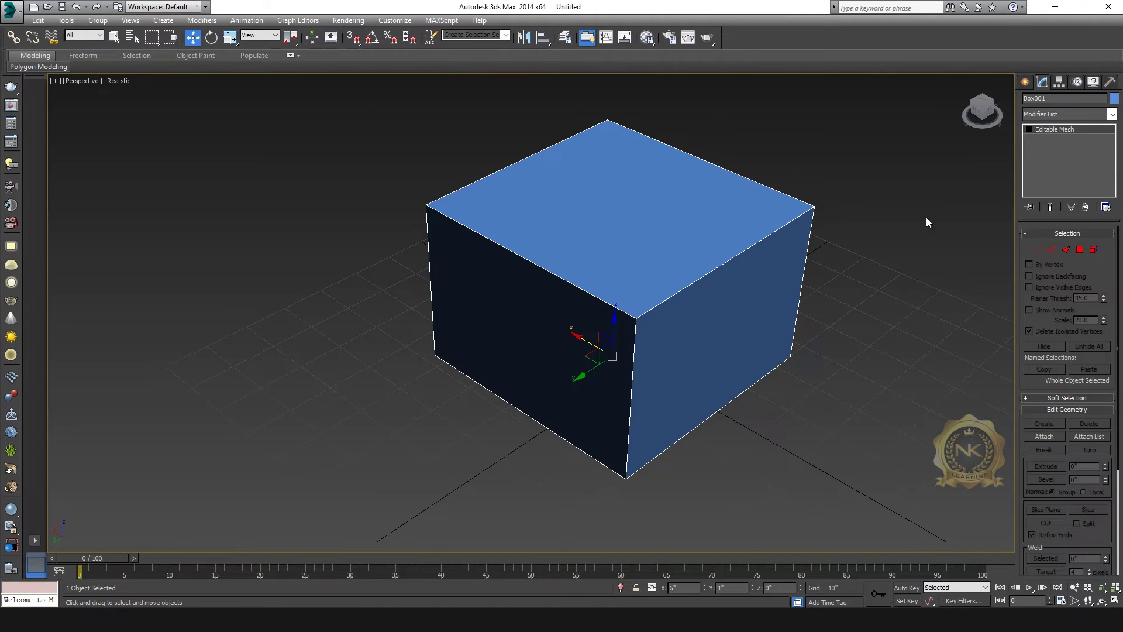
{"action": "left_click", "coordinate": [836, 224]}
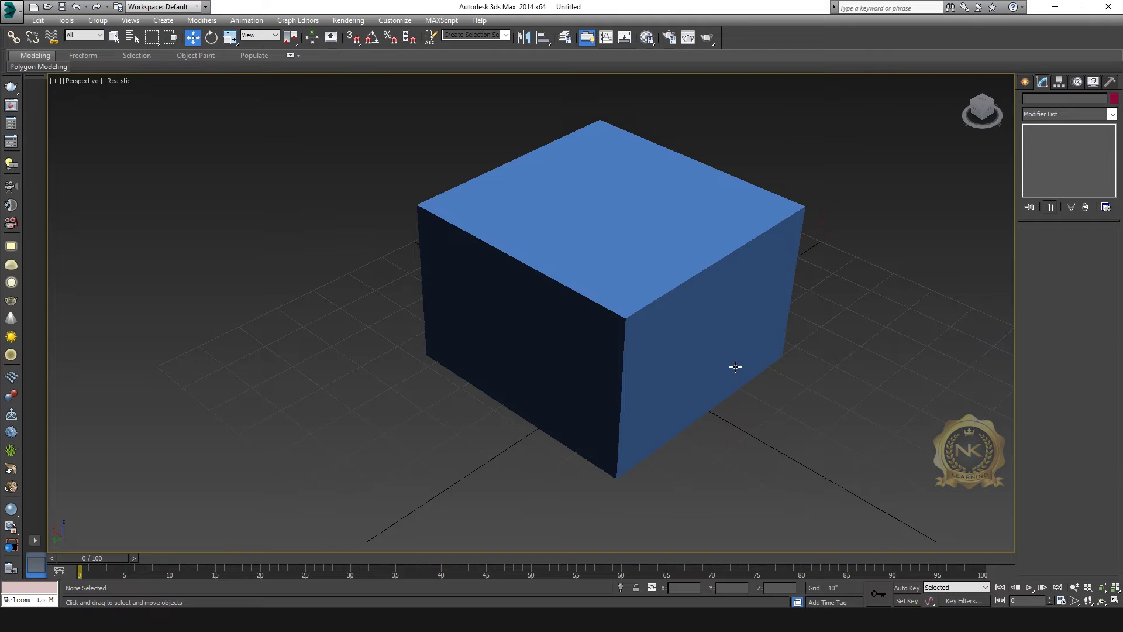
{"action": "middle_click_drag", "start_coordinate": [735, 367], "coordinate": [707, 368]}
{"action": "scroll", "coordinate": [706, 369], "scroll_direction": "down", "scroll_amount": 3}
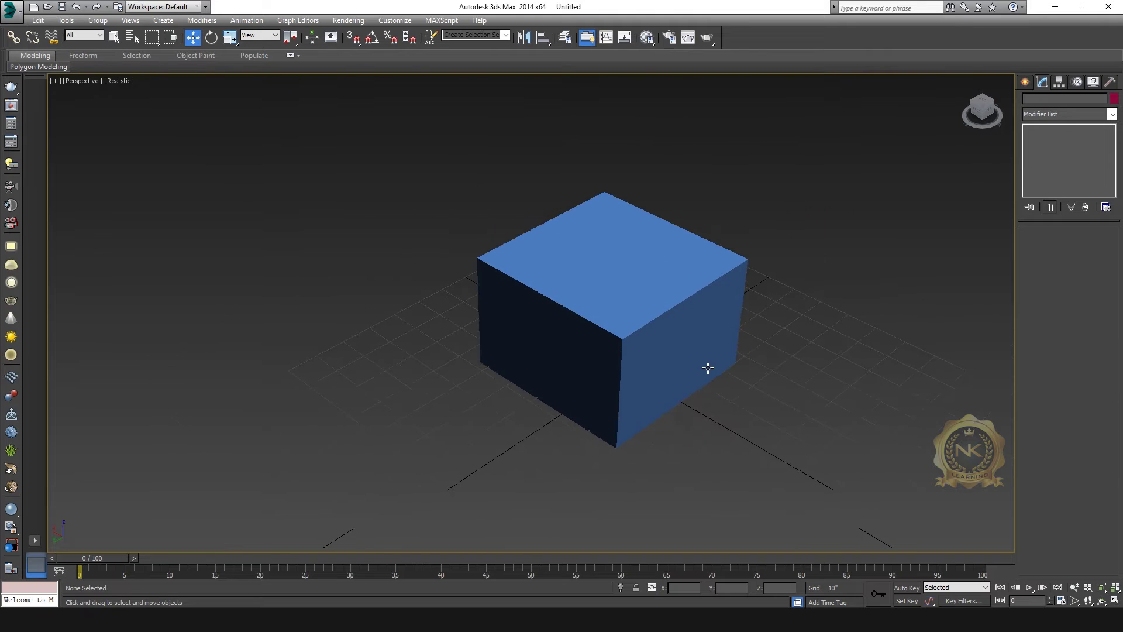
{"action": "left_click", "coordinate": [981, 94]}
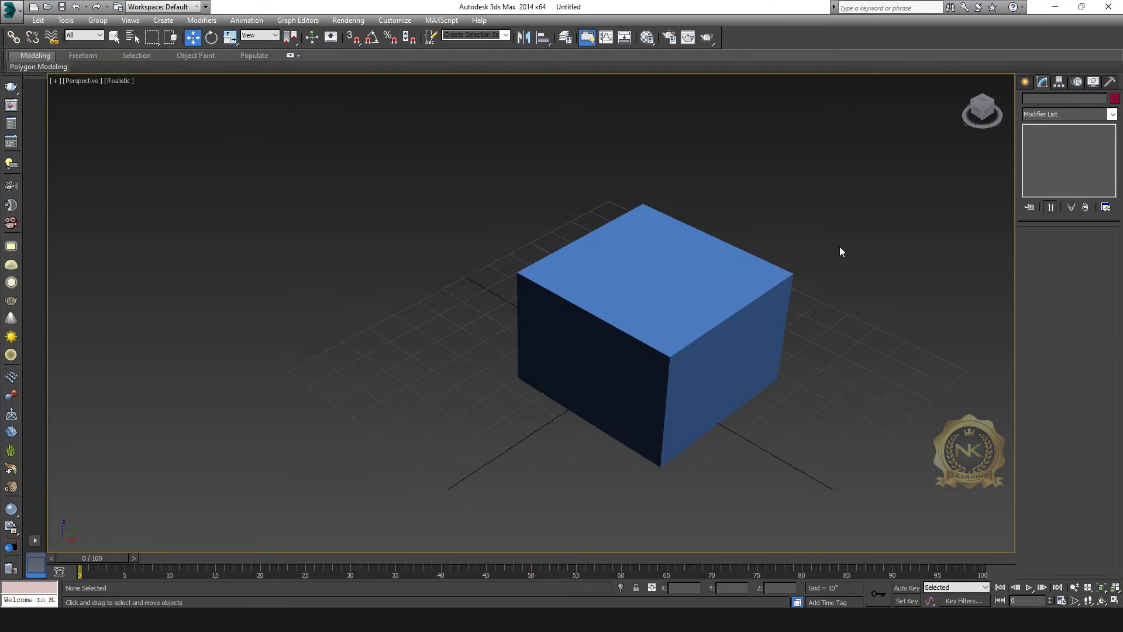
{"action": "key", "text": "shift+z"}
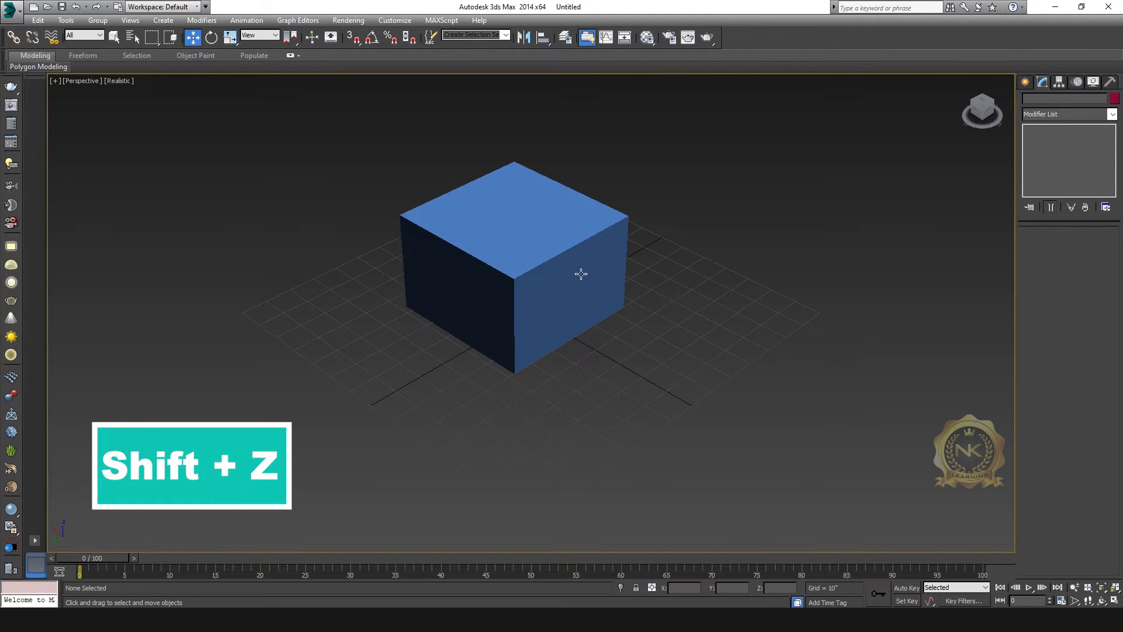
{"action": "left_click", "coordinate": [988, 101]}
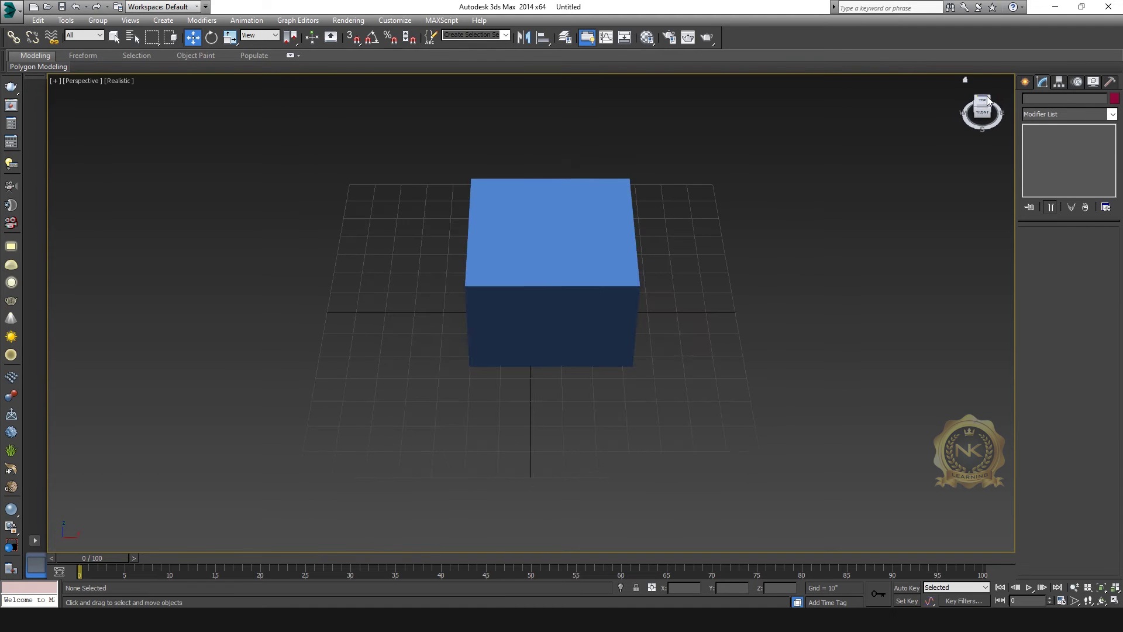
{"action": "left_click", "coordinate": [988, 101]}
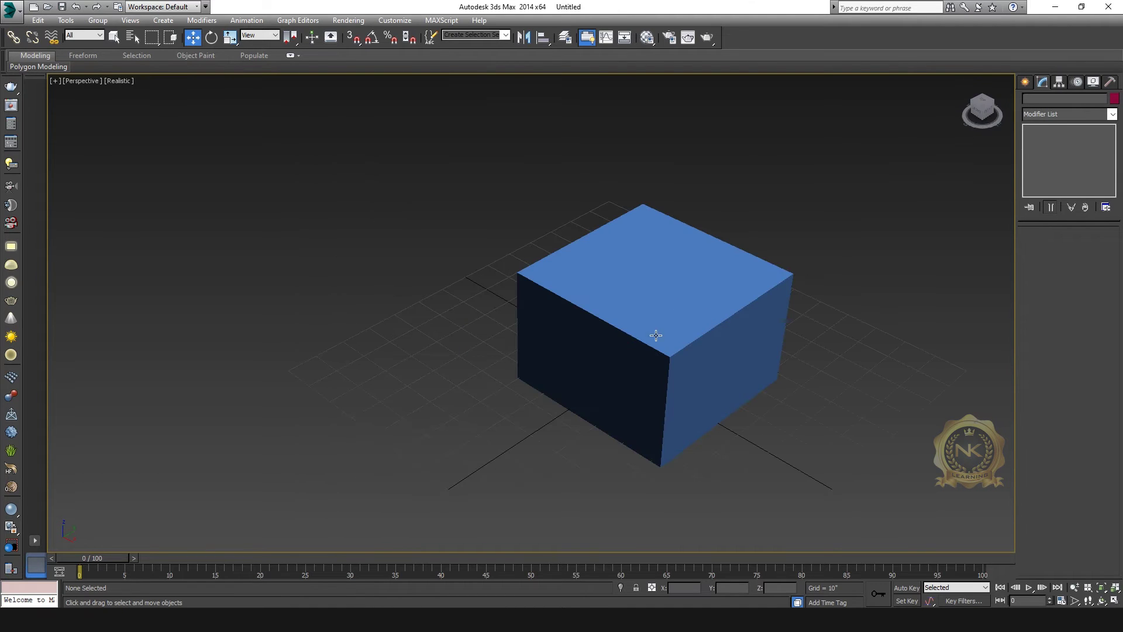
{"action": "scroll", "coordinate": [736, 321], "scroll_direction": "up", "scroll_amount": 3}
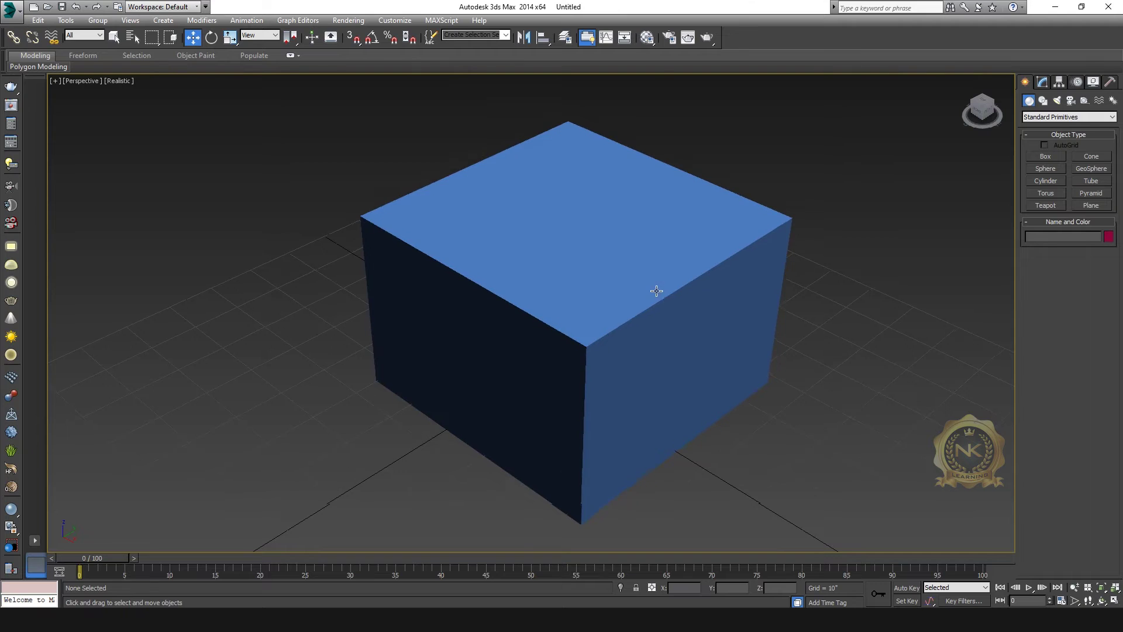
Zoom out and pan the Perspective view until the blue box sits centred with grid around it.
{"action": "scroll", "coordinate": [656, 290], "scroll_direction": "down", "scroll_amount": 2}
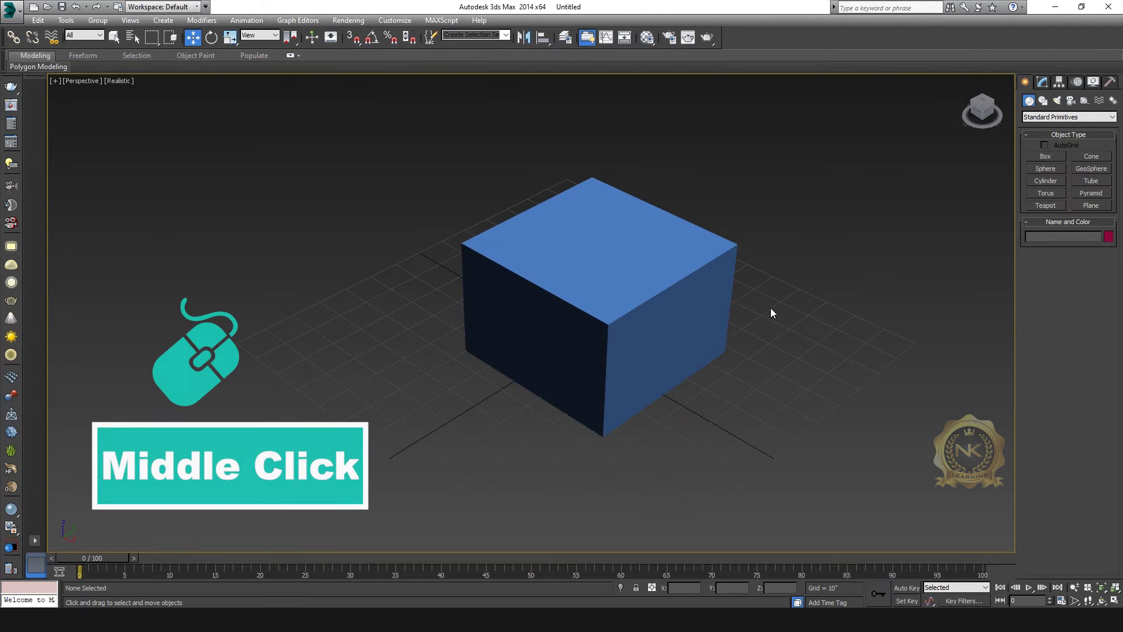
{"action": "mouse_move", "coordinate": [770, 308]}
{"action": "middle_mouse_down"}
{"action": "mouse_move", "coordinate": [749, 317]}
{"action": "mouse_move", "coordinate": [807, 293]}
{"action": "mouse_move", "coordinate": [750, 321]}
{"action": "mouse_move", "coordinate": [772, 304]}
{"action": "middle_mouse_up"}
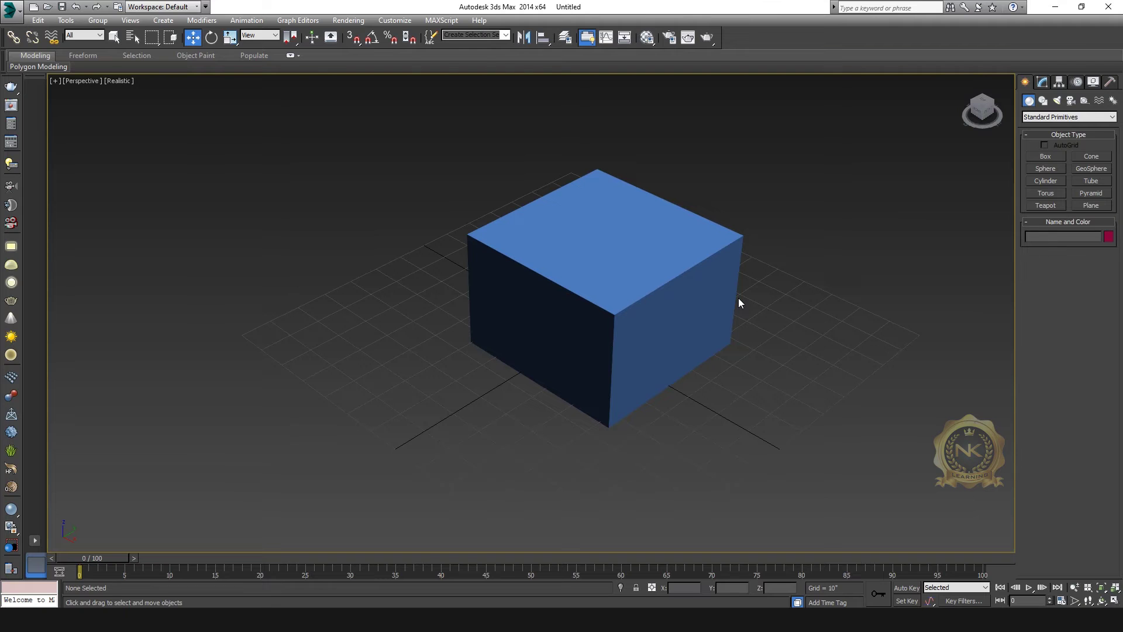
{"action": "mouse_move", "coordinate": [739, 300]}
{"action": "middle_mouse_down"}
{"action": "mouse_move", "coordinate": [757, 293]}
{"action": "mouse_move", "coordinate": [725, 298]}
{"action": "mouse_move", "coordinate": [735, 312]}
{"action": "mouse_move", "coordinate": [704, 318]}
{"action": "mouse_move", "coordinate": [741, 304]}
{"action": "mouse_move", "coordinate": [712, 329]}
{"action": "mouse_move", "coordinate": [740, 300]}
{"action": "mouse_move", "coordinate": [682, 321]}
{"action": "mouse_move", "coordinate": [747, 306]}
{"action": "mouse_move", "coordinate": [714, 306]}
{"action": "mouse_move", "coordinate": [752, 310]}
{"action": "mouse_move", "coordinate": [677, 315]}
{"action": "mouse_move", "coordinate": [805, 296]}
{"action": "mouse_move", "coordinate": [879, 311]}
{"action": "mouse_move", "coordinate": [598, 298]}
{"action": "mouse_move", "coordinate": [795, 291]}
{"action": "mouse_move", "coordinate": [700, 326]}
{"action": "mouse_move", "coordinate": [644, 329]}
{"action": "mouse_move", "coordinate": [757, 306]}
{"action": "middle_mouse_up"}
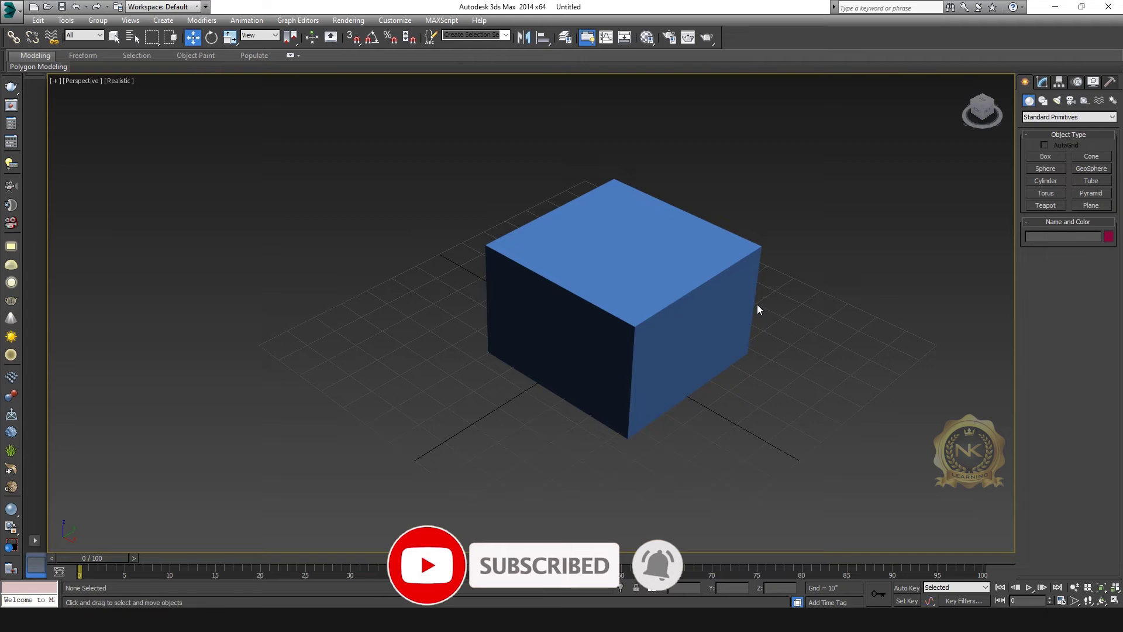
{"action": "middle_click_drag", "start_coordinate": [738, 287], "coordinate": [693, 287]}
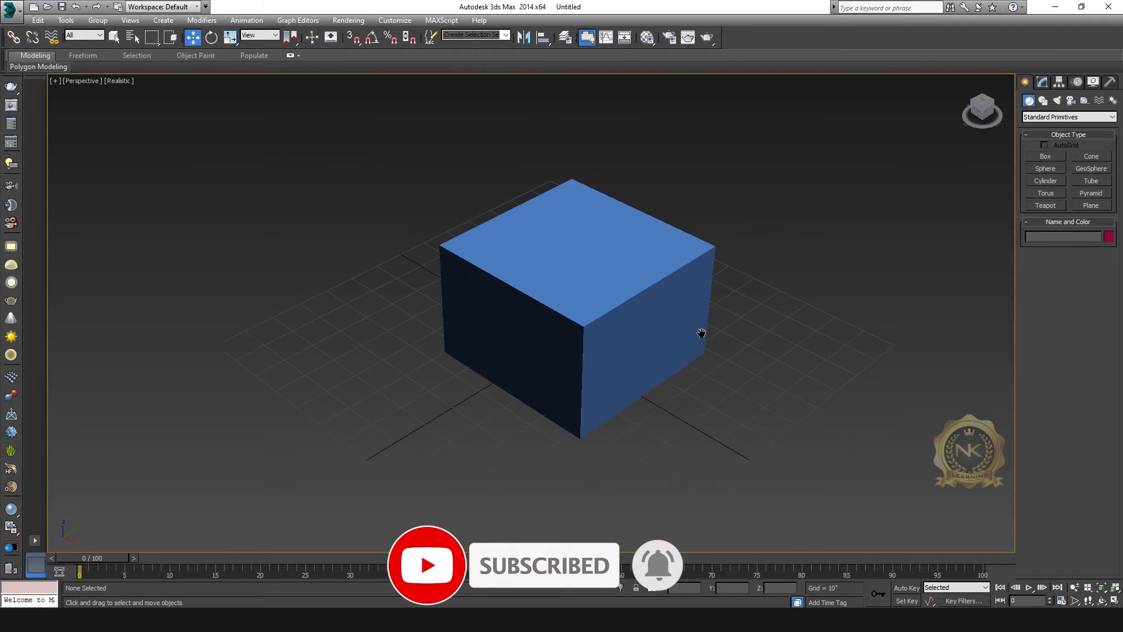
Use Walk Through to move the camera sideways and forward until the box fills the viewport.
{"action": "left_click", "coordinate": [1089, 601]}
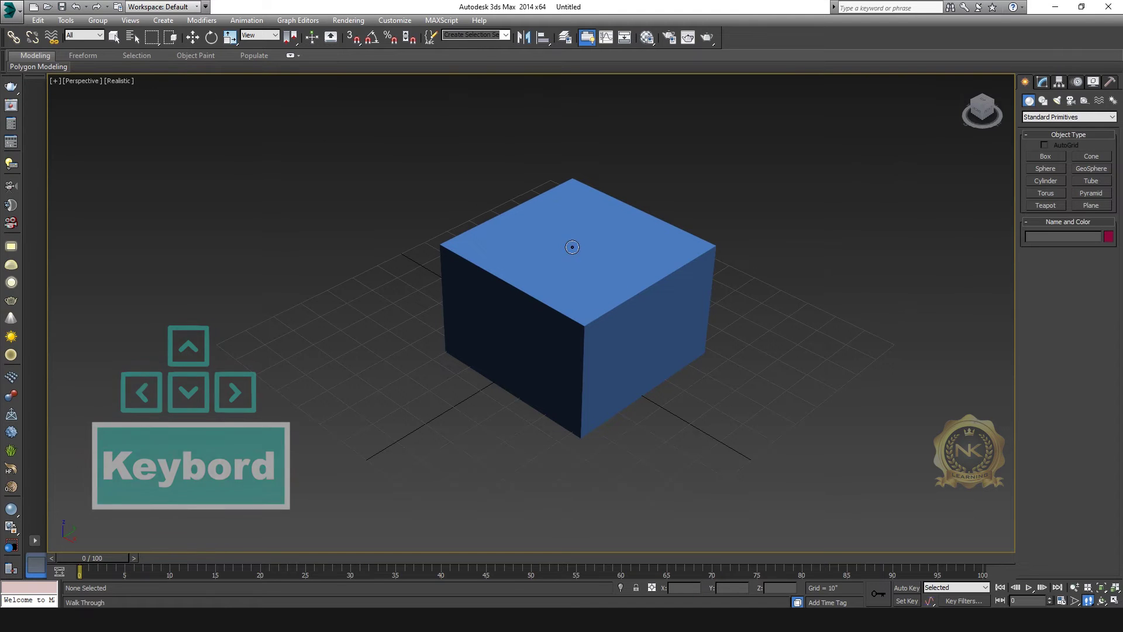
{"action": "key", "text": "Left"}
{"action": "key", "text": "Right"}
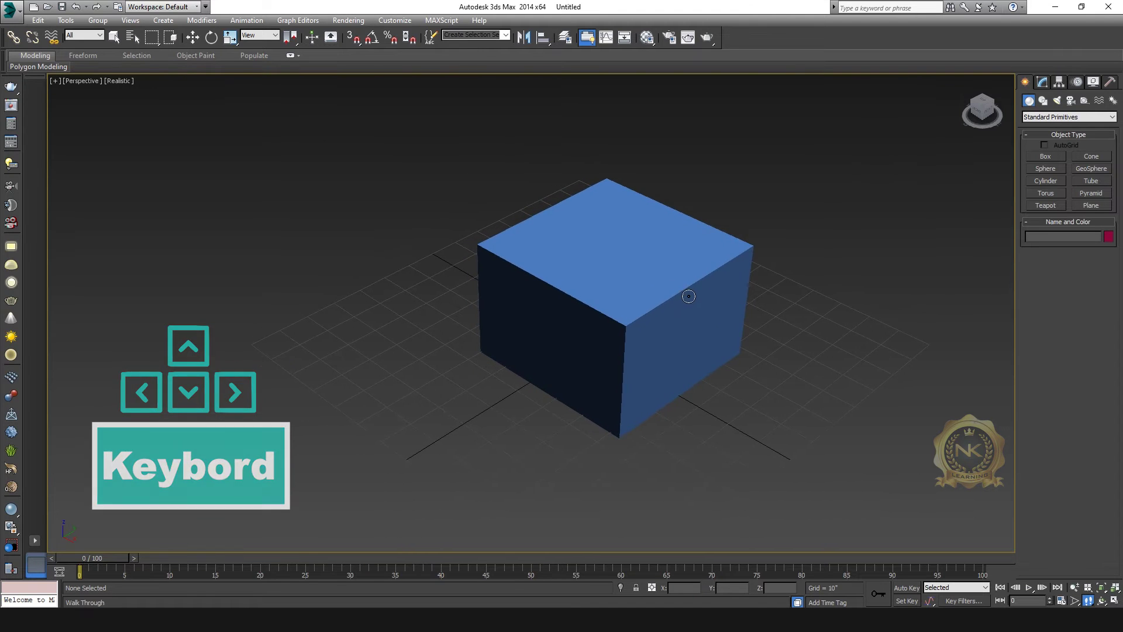
{"action": "key", "text": "Right"}
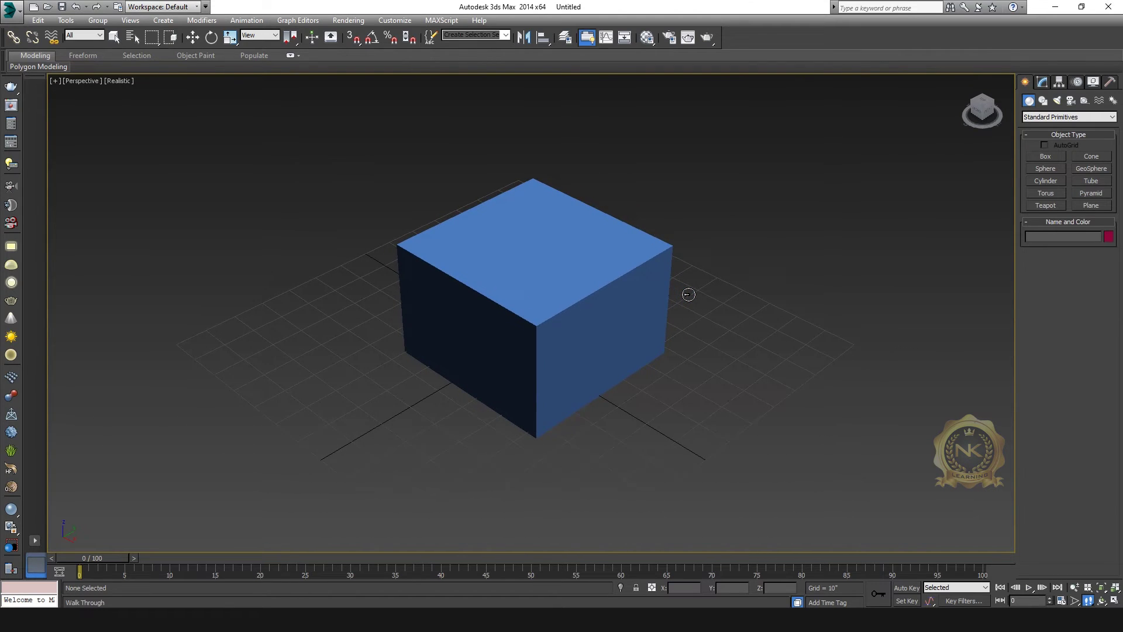
{"action": "key", "text": "Left"}
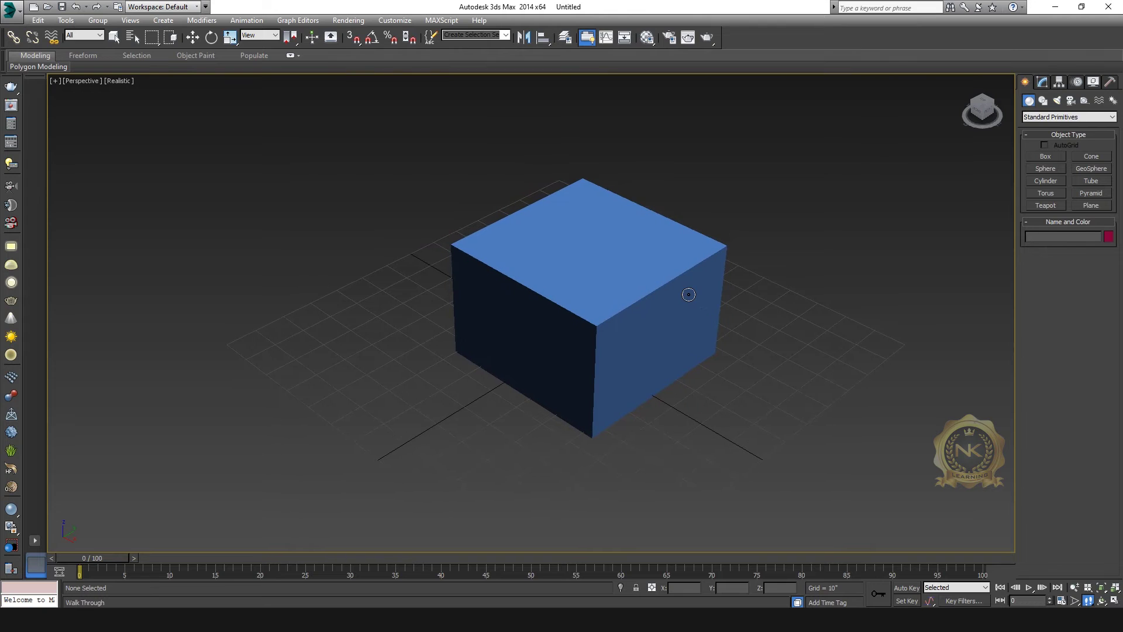
{"action": "key", "text": "Right"}
{"action": "key", "text": "Up"}
{"action": "key", "text": "Down"}
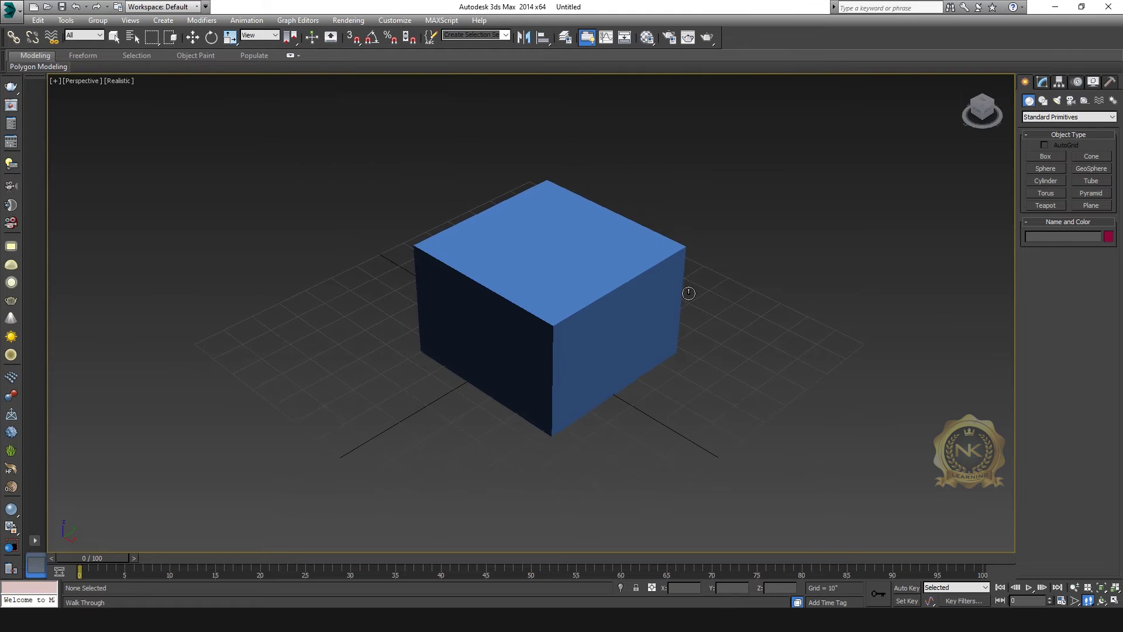
{"action": "key", "text": "Up"}
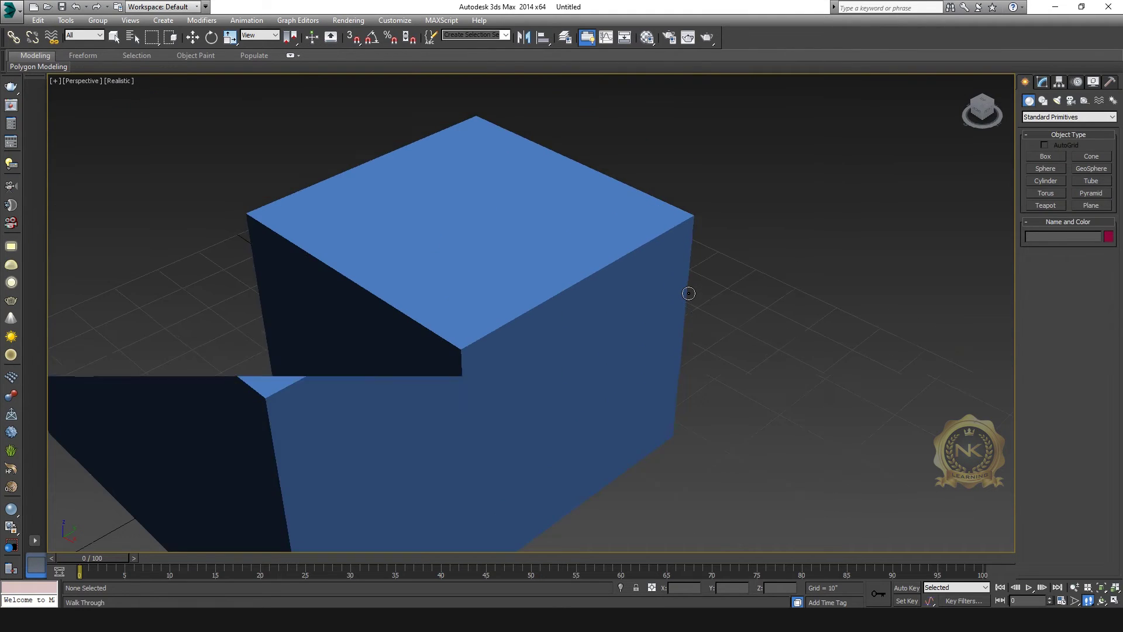
{"action": "key", "text": "Up"}
{"action": "key", "text": "Left"}
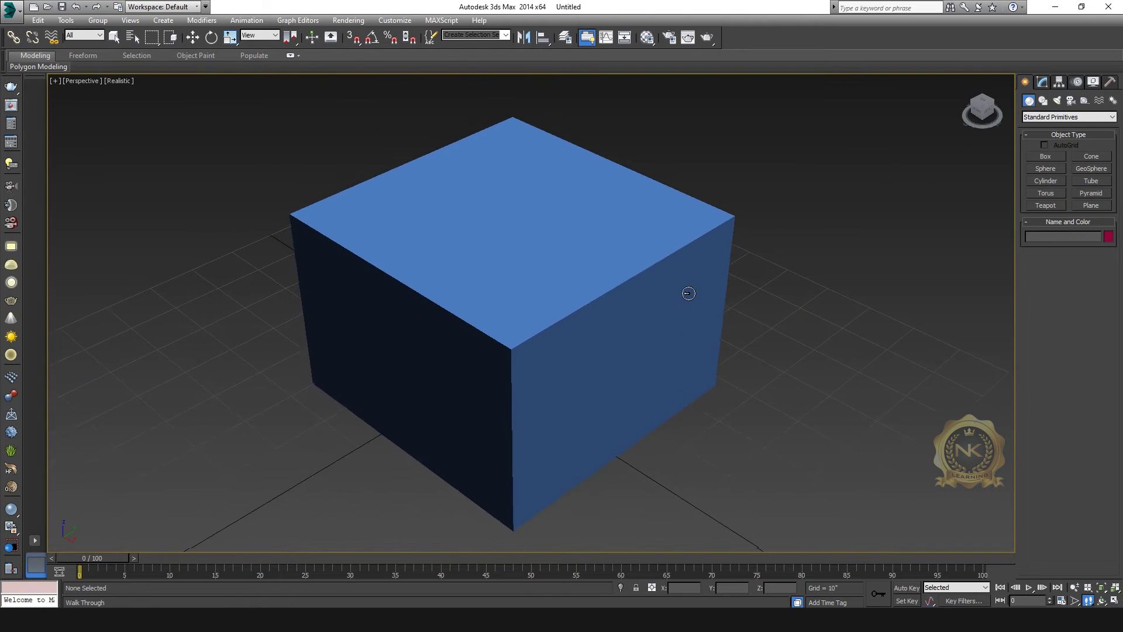
{"action": "key", "text": "Left"}
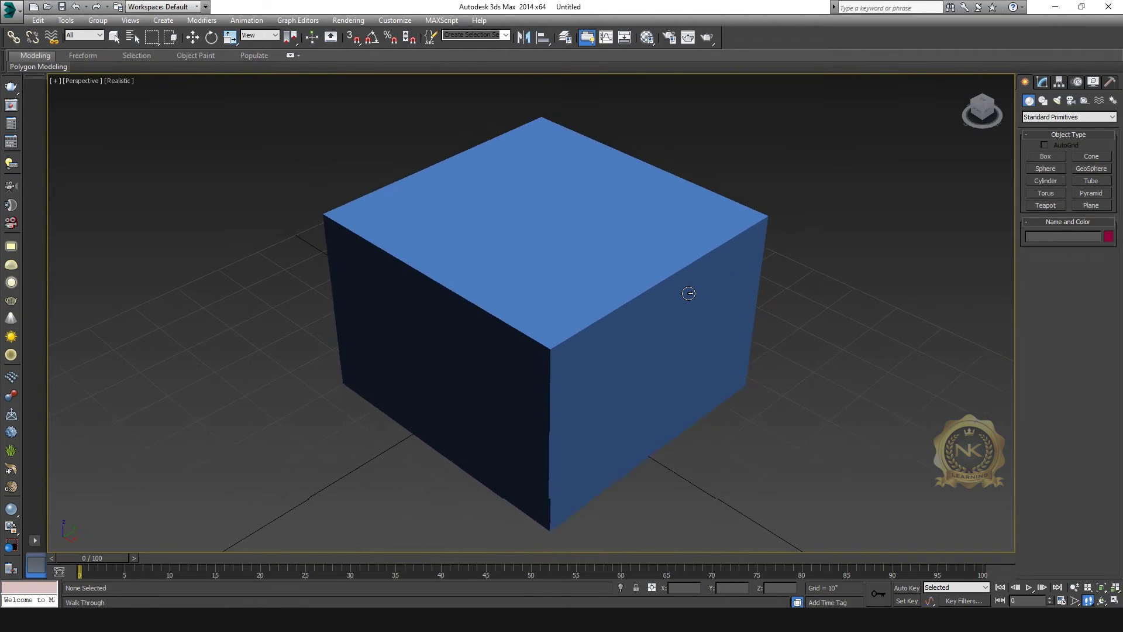
{"action": "key", "text": "Right"}
Orbit the view left around the box and tilt it down toward the top.
{"action": "left_click", "coordinate": [1101, 600]}
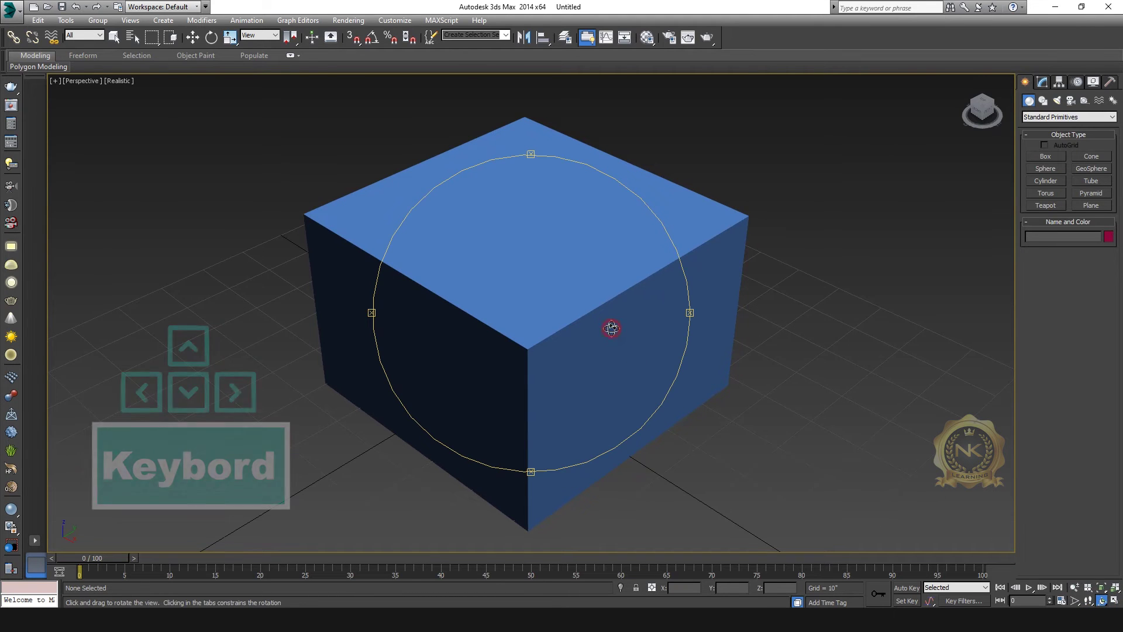
{"action": "key", "text": "Left"}
{"action": "key", "text": "Left"}
{"action": "key", "text": "Left"}
{"action": "key", "text": "Left"}
{"action": "key", "text": "Left"}
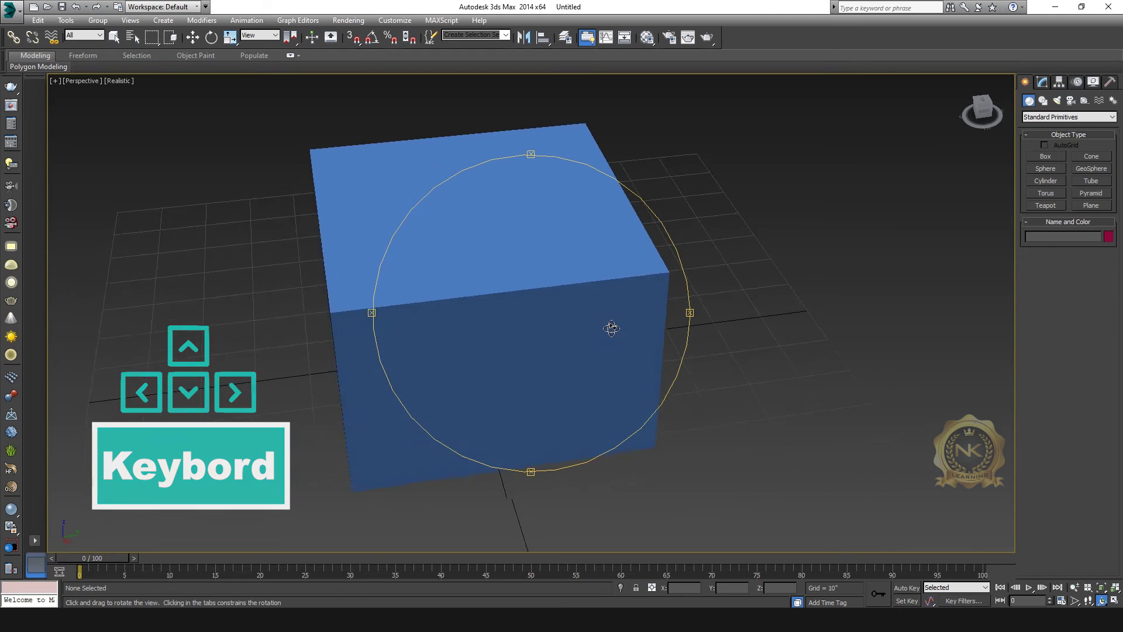
{"action": "key", "text": "Left"}
{"action": "key", "text": "Left"}
{"action": "key", "text": "Left"}
{"action": "key", "text": "Left"}
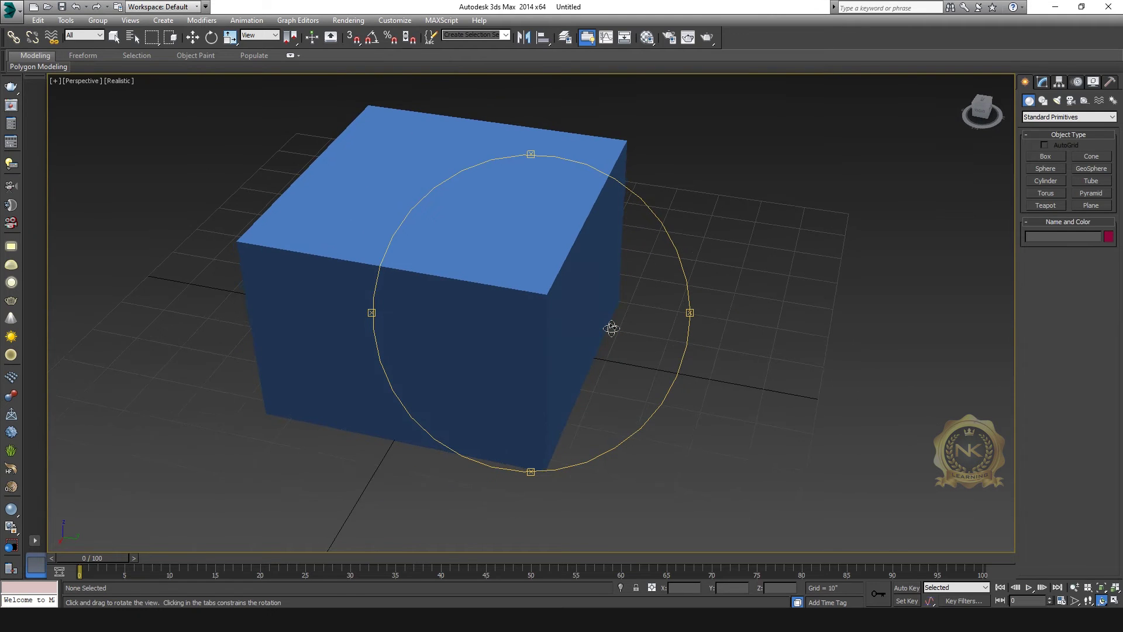
{"action": "key", "text": "Left"}
{"action": "key", "text": "Left"}
{"action": "key", "text": "Left"}
{"action": "key", "text": "Left"}
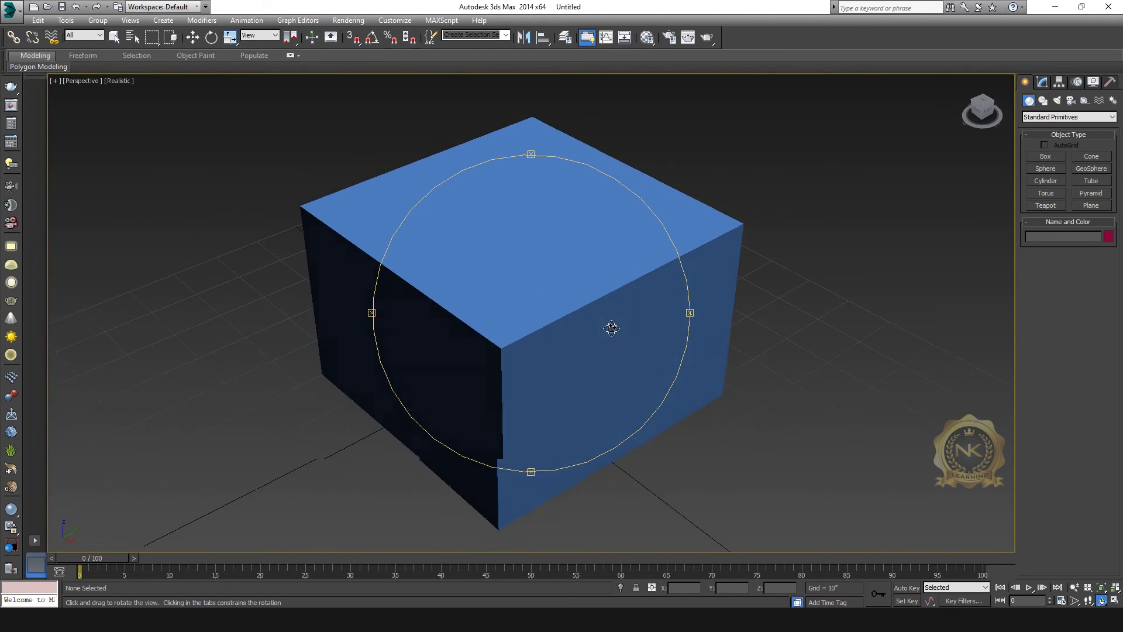
{"action": "key", "text": "Down"}
{"action": "key", "text": "Down"}
{"action": "key", "text": "Down"}
{"action": "key", "text": "Down"}
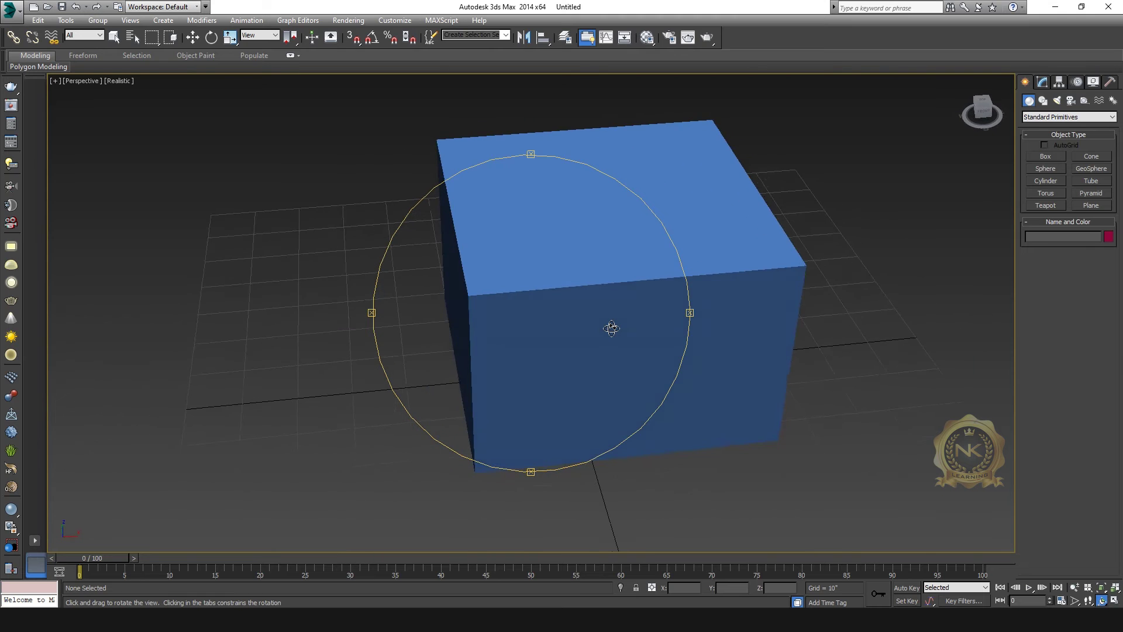
{"action": "right_click", "coordinate": [586, 334]}
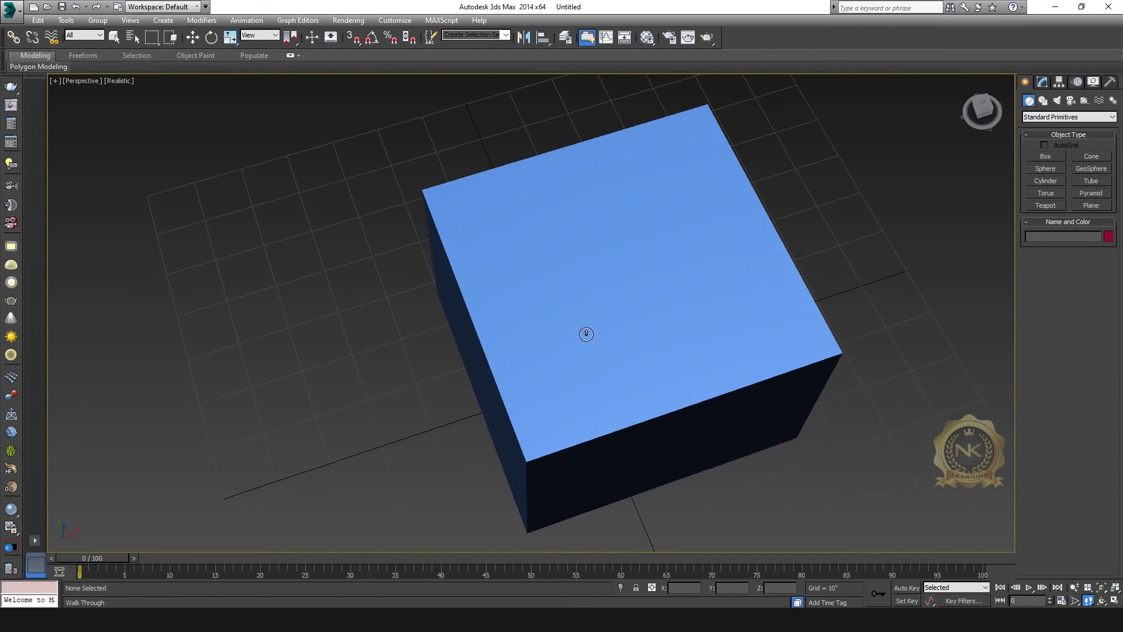
Orbit to a raised three-quarter angle showing the box's top, zoom out, and return to Select and Move.
{"action": "left_click", "coordinate": [1102, 603]}
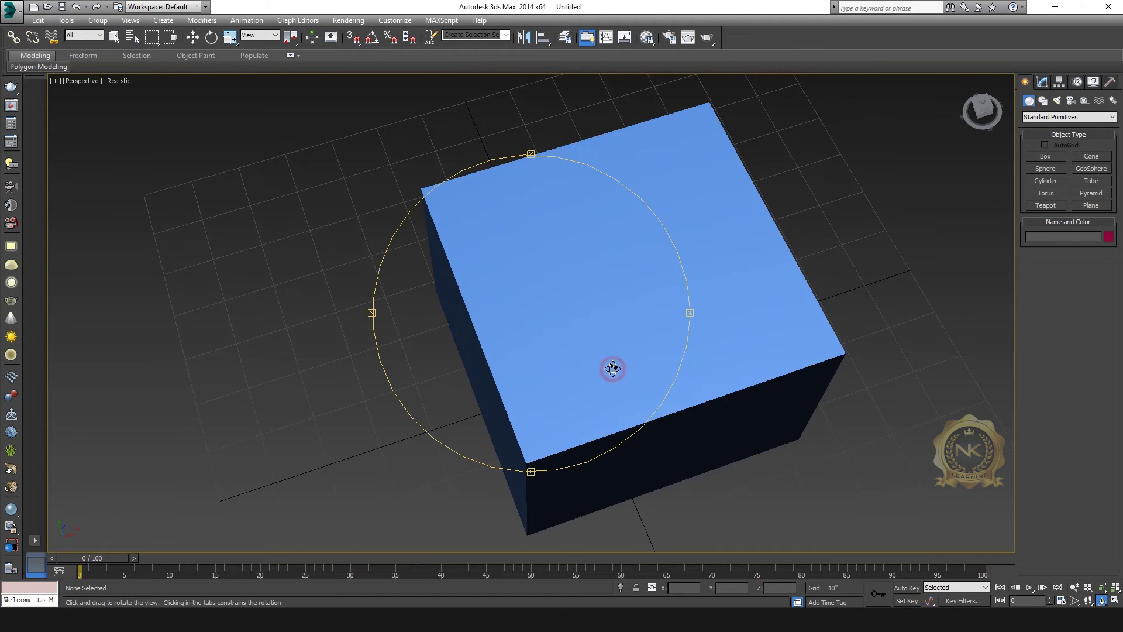
{"action": "key", "text": "Up"}
{"action": "key", "text": "ctrl+r"}
{"action": "left_click_drag", "start_coordinate": [602, 377], "coordinate": [602, 378]}
{"action": "left_click_drag", "start_coordinate": [602, 377], "coordinate": [601, 377]}
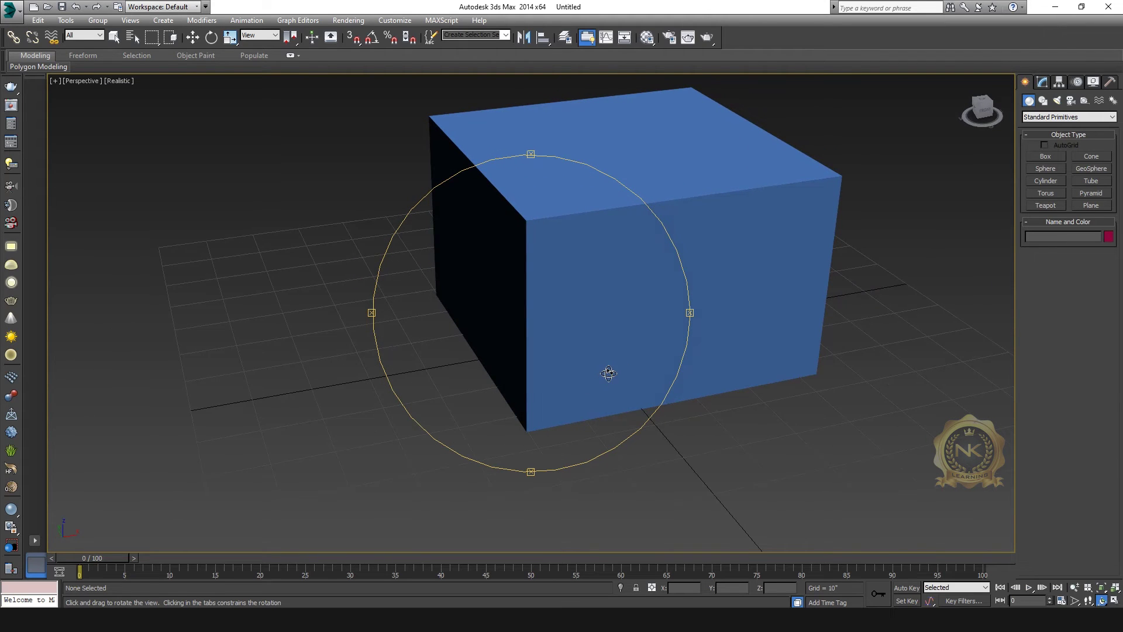
{"action": "scroll", "coordinate": [611, 392], "scroll_direction": "down", "scroll_amount": 3}
{"action": "left_click_drag", "start_coordinate": [612, 391], "coordinate": [627, 423]}
{"action": "scroll", "coordinate": [627, 423], "scroll_direction": "down", "scroll_amount": 3}
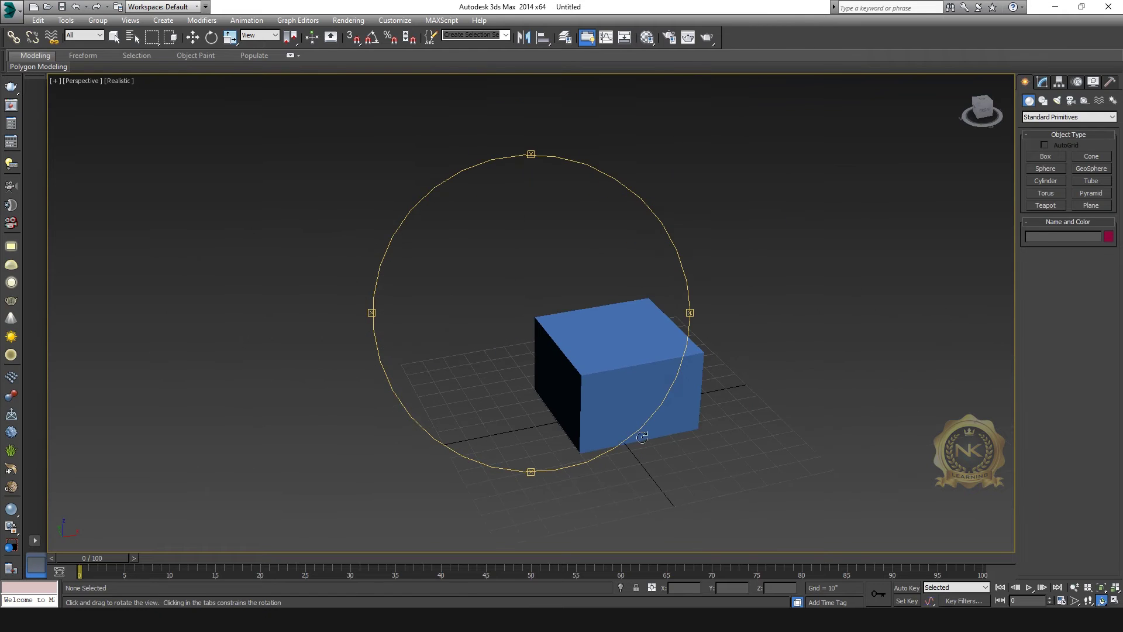
{"action": "left_click", "coordinate": [192, 37]}
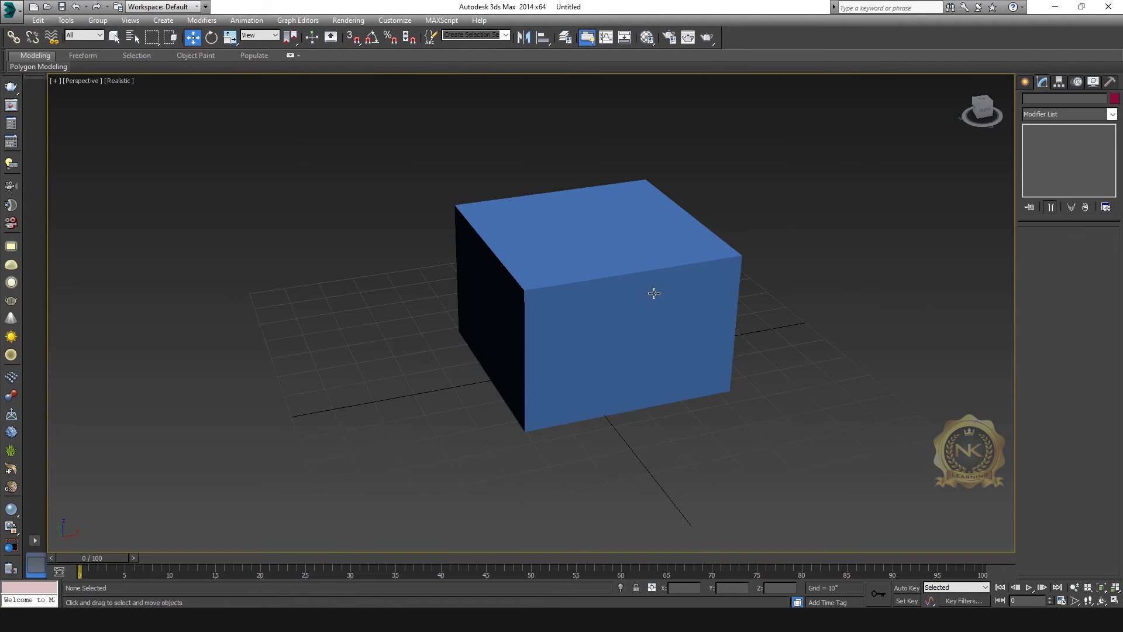
Delete the blue box and draw a new box, about 23 by 22 inches, at grid centre in the maximized Top view.
{"action": "left_click", "coordinate": [678, 313]}
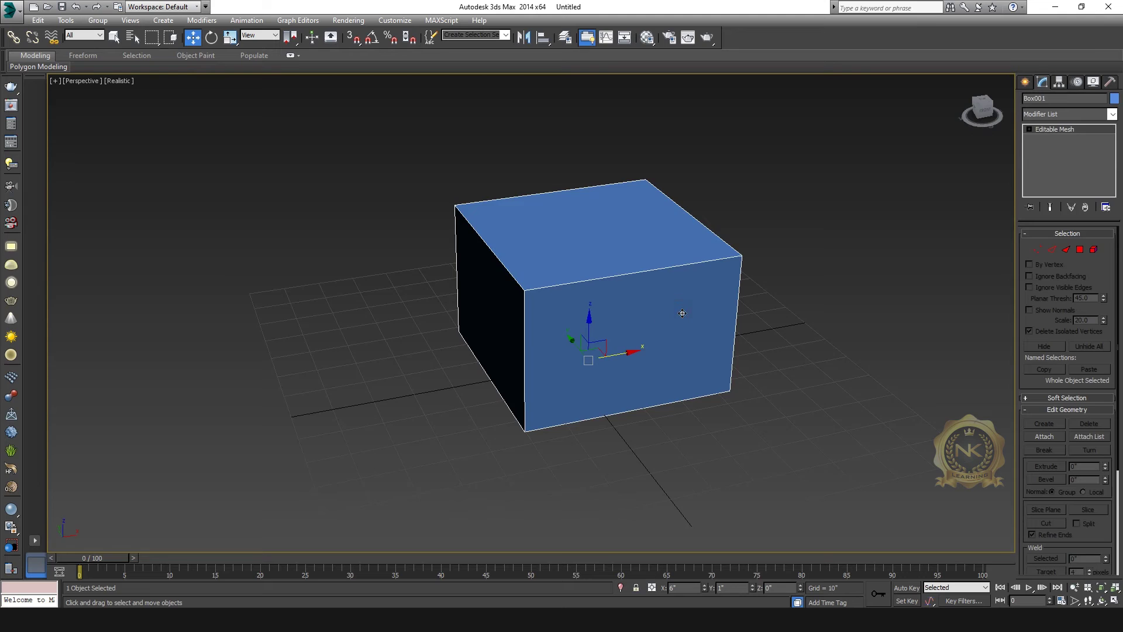
{"action": "key", "text": "Delete"}
{"action": "left_click", "coordinate": [1025, 82]}
{"action": "left_click", "coordinate": [1046, 156]}
{"action": "key", "text": "alt+w"}
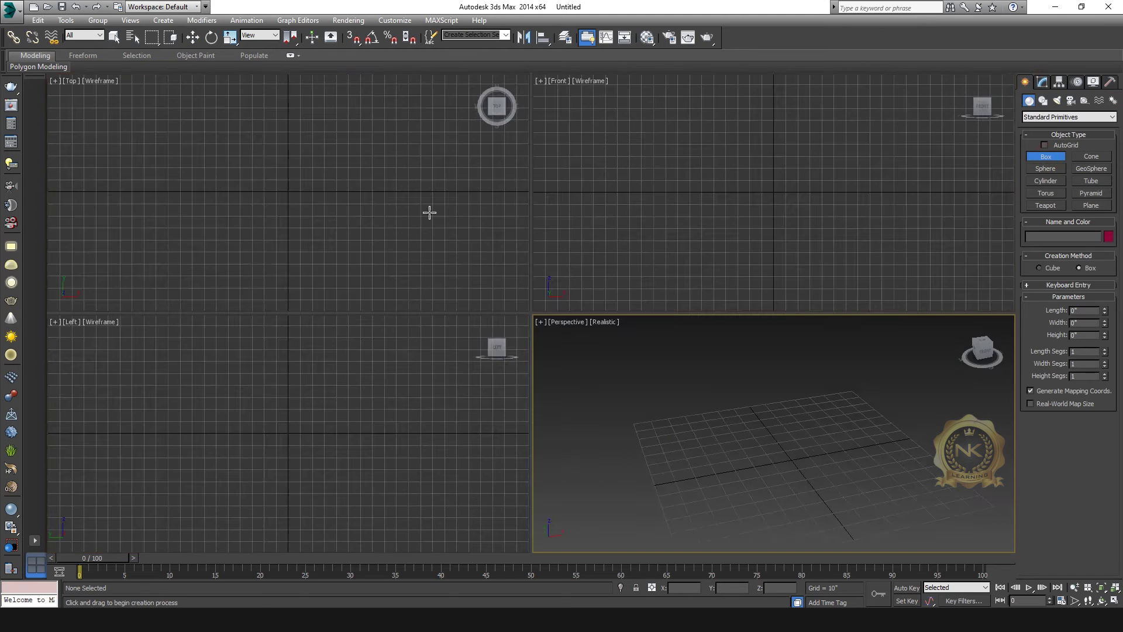
{"action": "right_click", "coordinate": [429, 210]}
{"action": "key", "text": "alt+w"}
{"action": "left_click_drag", "start_coordinate": [505, 289], "coordinate": [561, 345]}
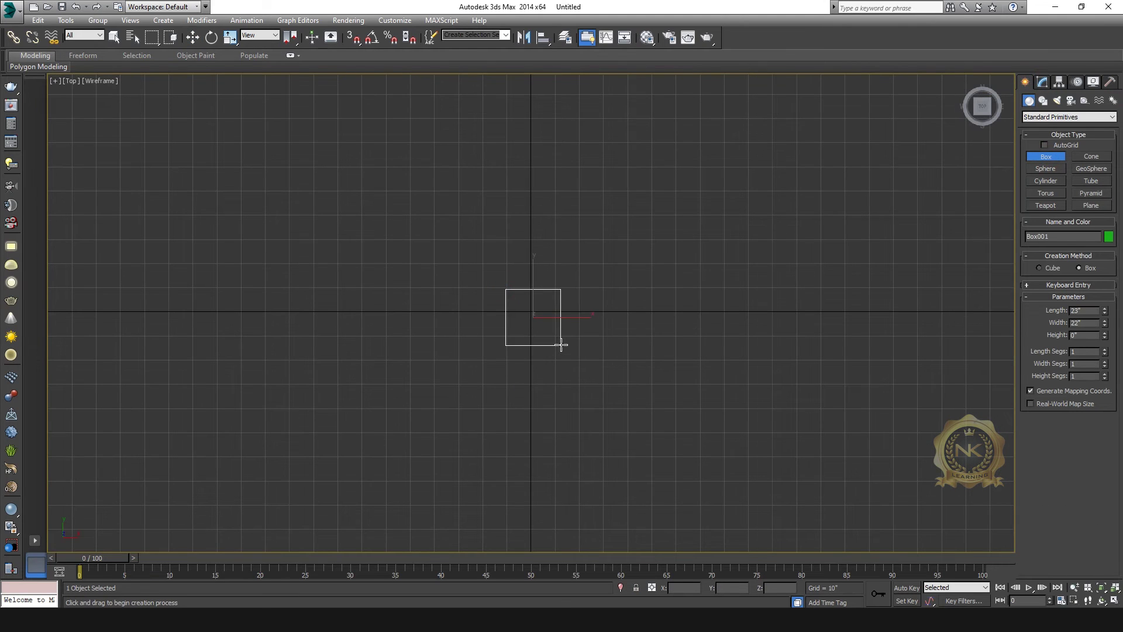
{"action": "left_click", "coordinate": [562, 310]}
Set the green box's Height to 24 in the Modify panel, making a 23 by 23 by 24 cube.
{"action": "left_click", "coordinate": [193, 36]}
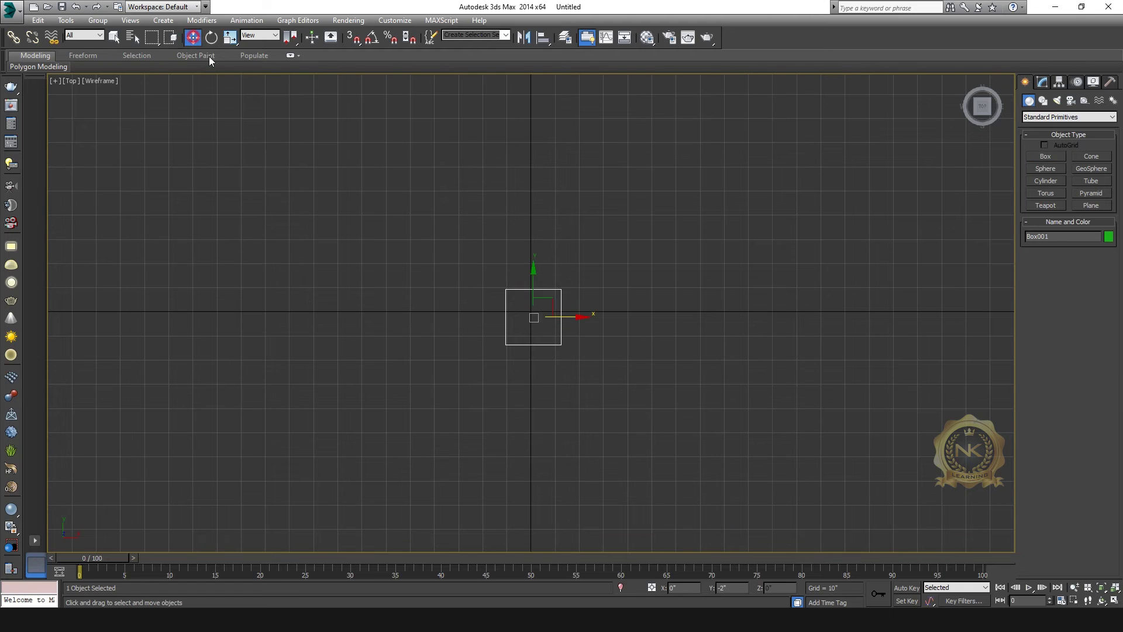
{"action": "key", "text": "alt+w"}
{"action": "key", "text": "alt+w"}
{"action": "left_click", "coordinate": [1043, 83]}
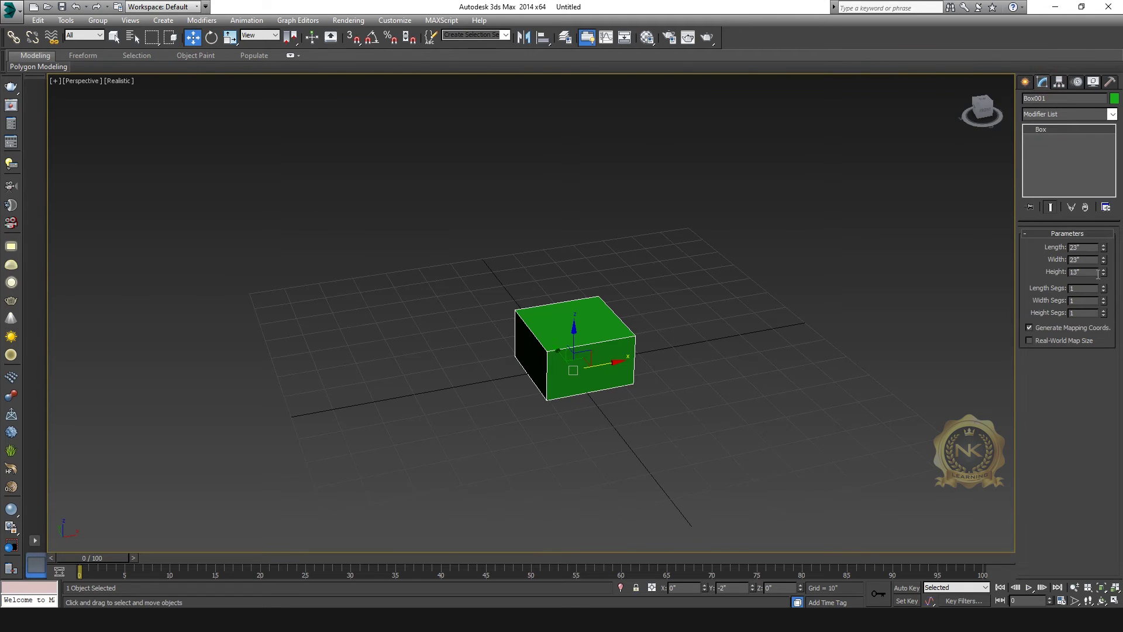
{"action": "type", "text": "2"}
{"action": "key", "text": "Return"}
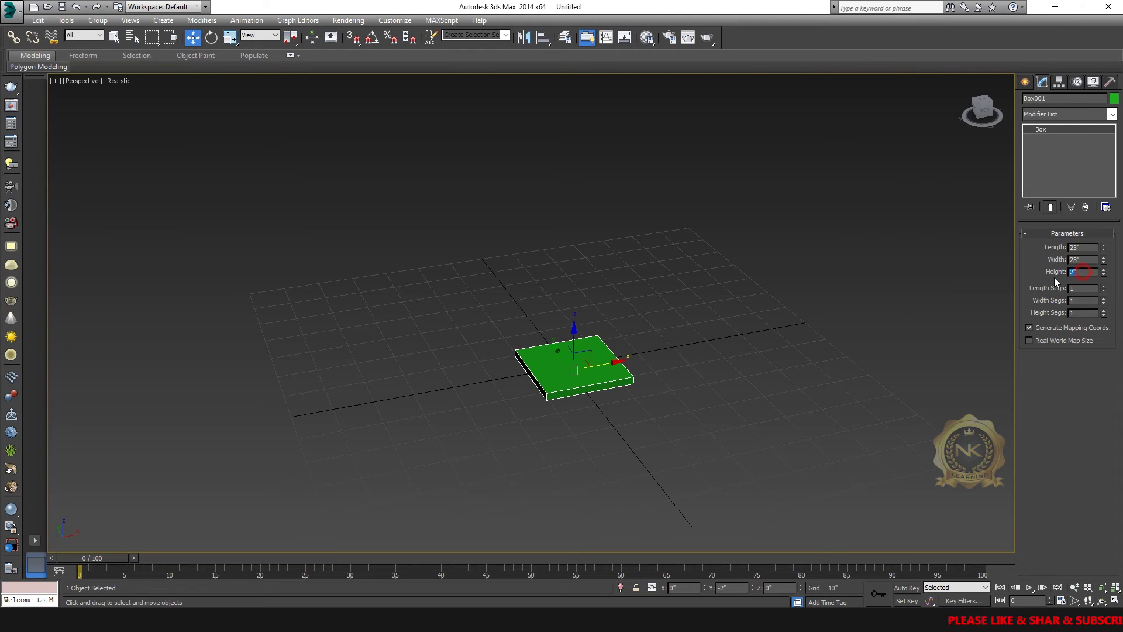
{"action": "type", "text": "24"}
{"action": "key", "text": "Return"}
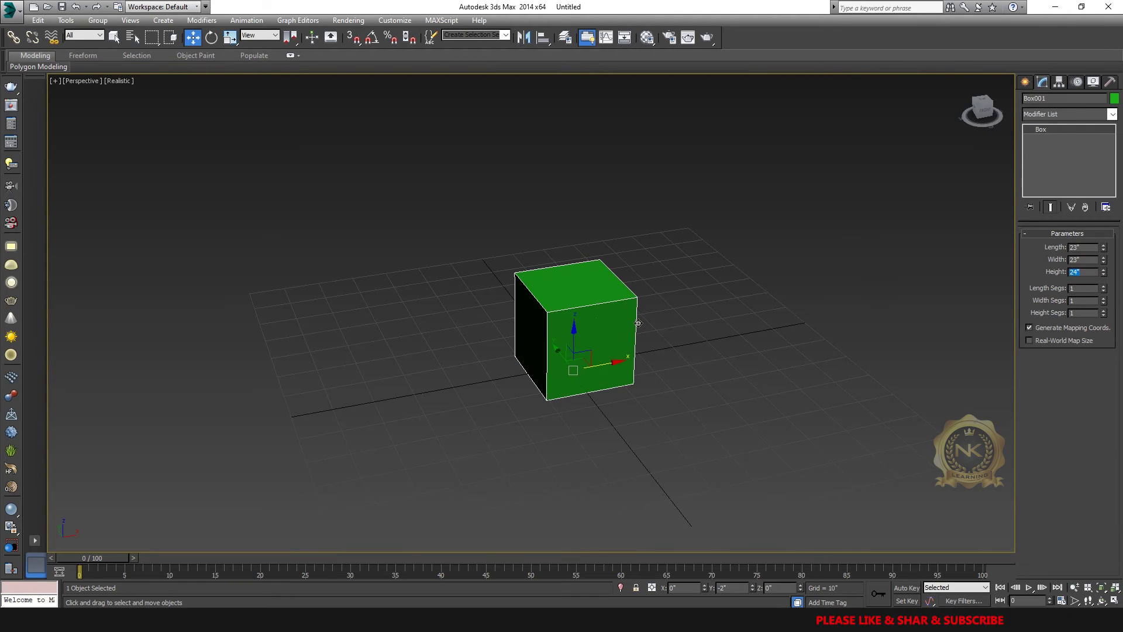
{"action": "scroll", "coordinate": [670, 314], "scroll_direction": "up", "scroll_amount": 3}
{"action": "scroll", "coordinate": [671, 371], "scroll_direction": "down", "scroll_amount": 3}
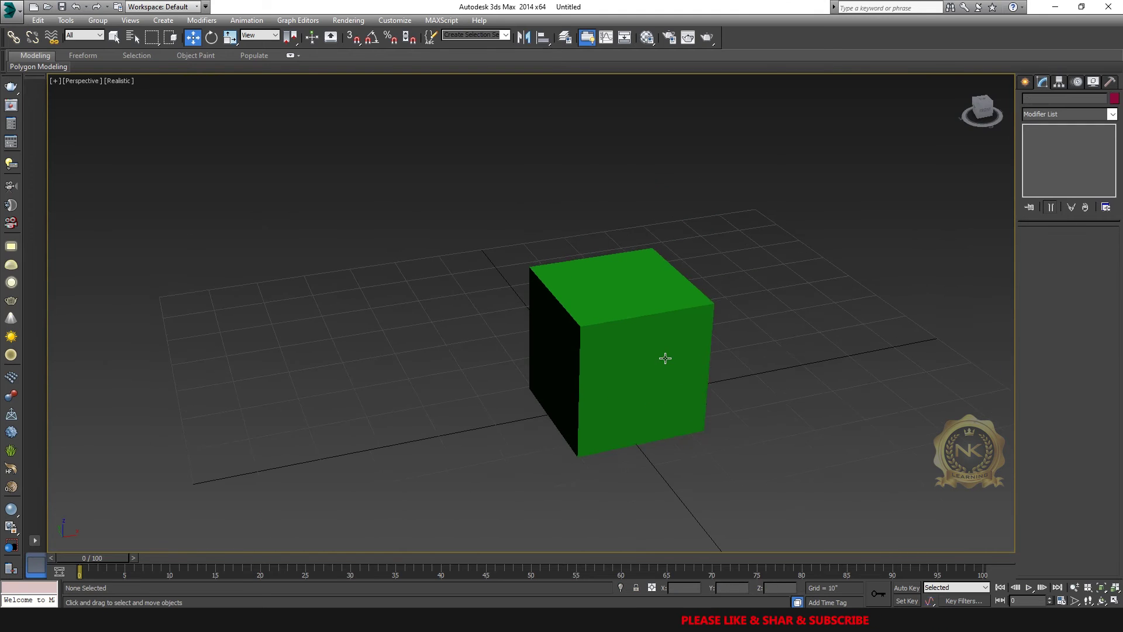
{"action": "scroll", "coordinate": [761, 349], "scroll_direction": "down", "scroll_amount": 2}
{"action": "middle_click_drag", "start_coordinate": [740, 347], "coordinate": [678, 346]}
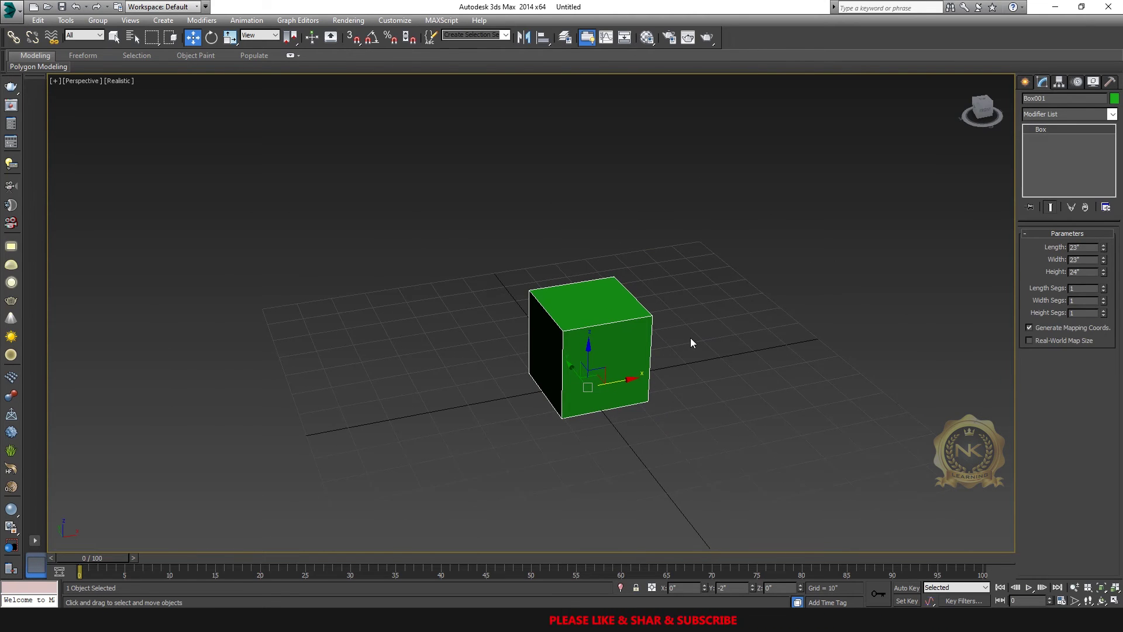
{"action": "scroll", "coordinate": [705, 379], "scroll_direction": "up", "scroll_amount": 3}
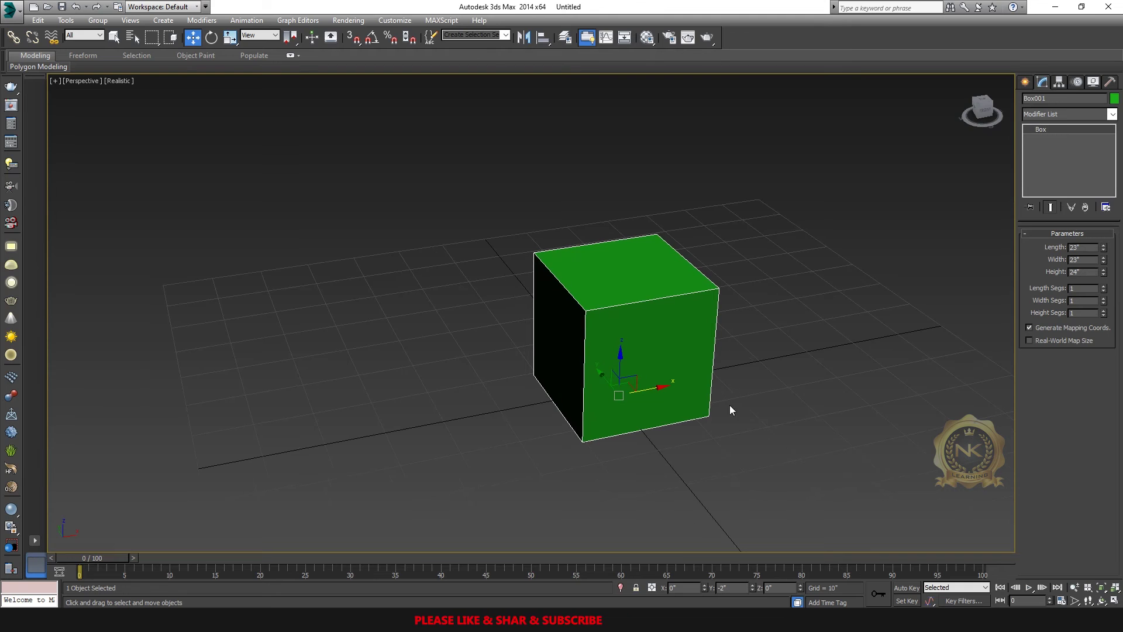
Shift-drag the cube left to create Box002 as an independent Copy, then drag another clone rightward.
{"action": "middle_click_drag", "start_coordinate": [654, 393], "coordinate": [705, 369]}
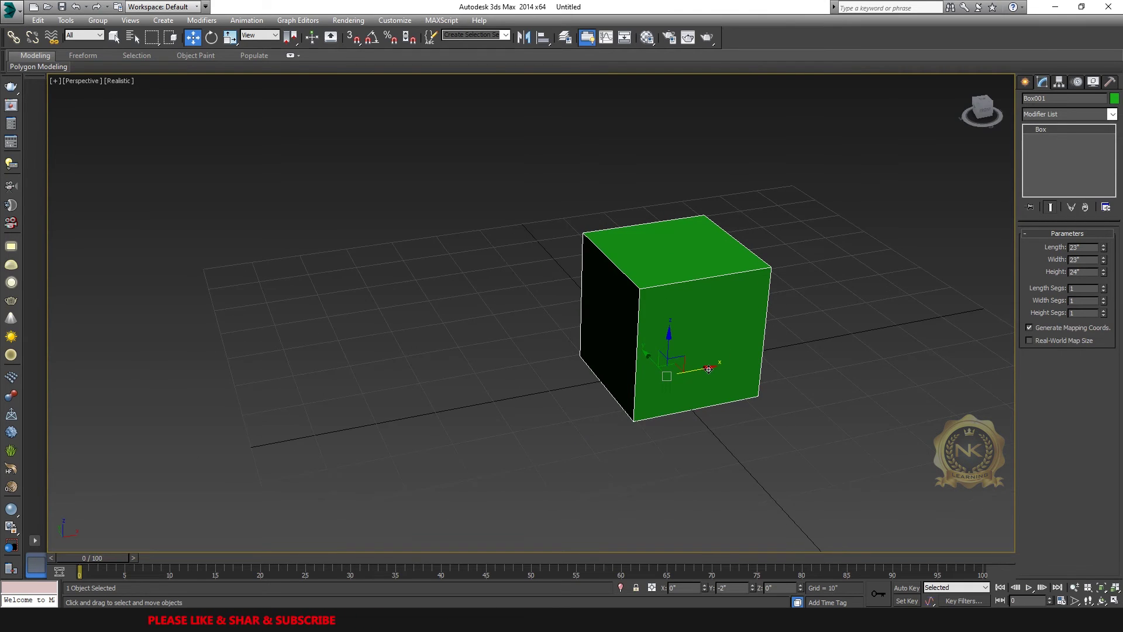
{"action": "left_click_drag", "start_coordinate": [708, 369], "coordinate": [456, 404], "text": "shift"}
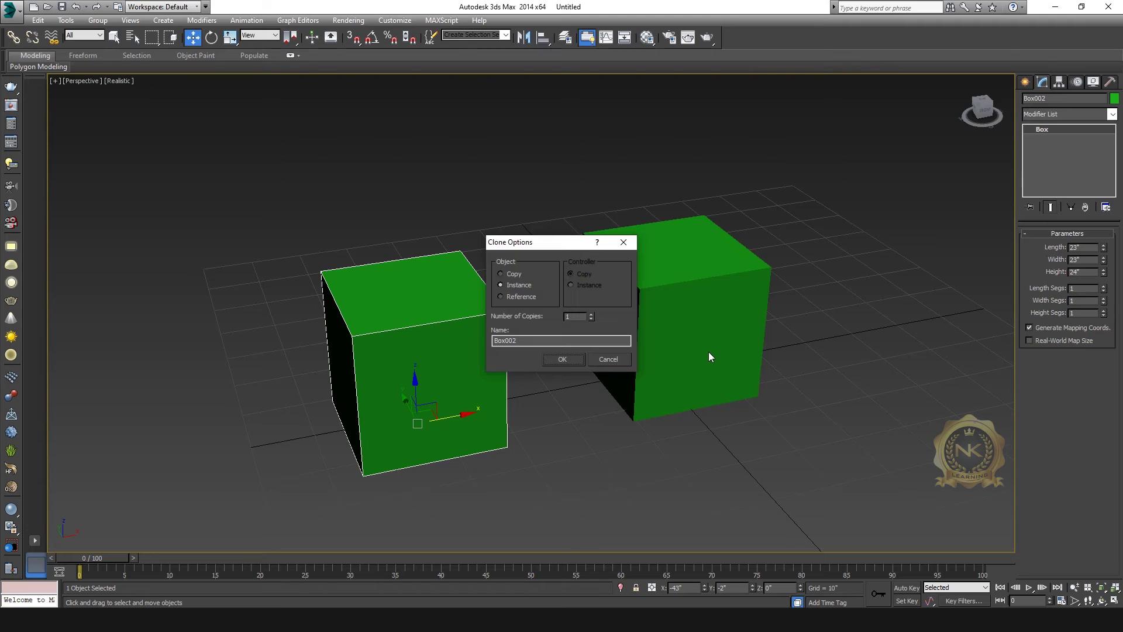
{"action": "mouse_move", "coordinate": [495, 242]}
{"action": "left_mouse_down"}
{"action": "mouse_move", "coordinate": [677, 199]}
{"action": "mouse_move", "coordinate": [714, 171]}
{"action": "left_mouse_up"}
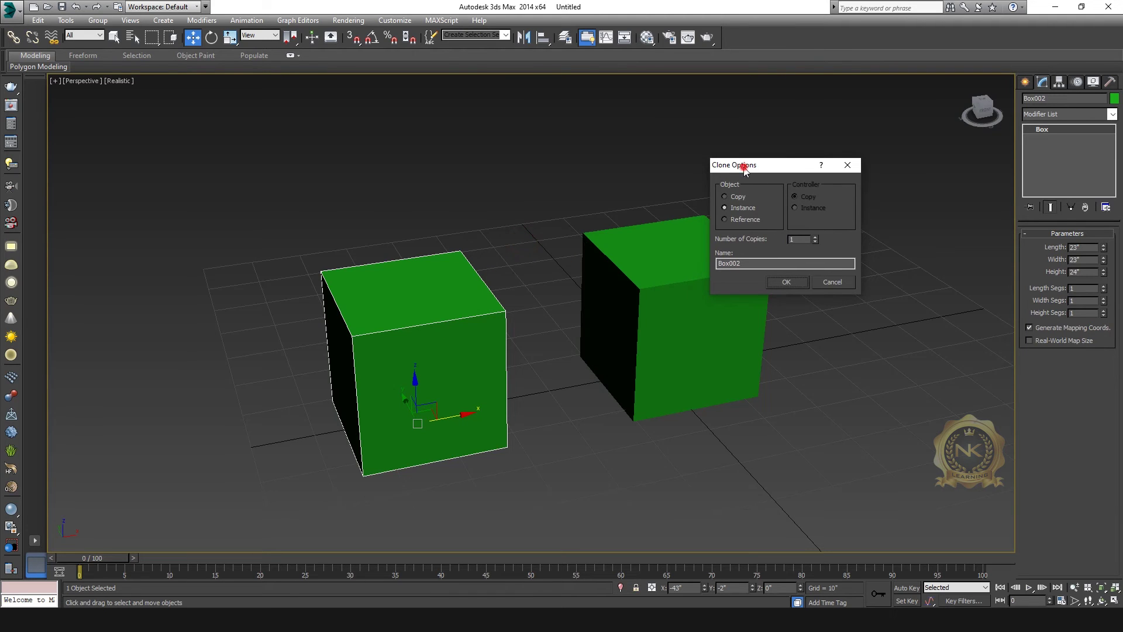
{"action": "left_click_drag", "start_coordinate": [744, 166], "coordinate": [803, 135]}
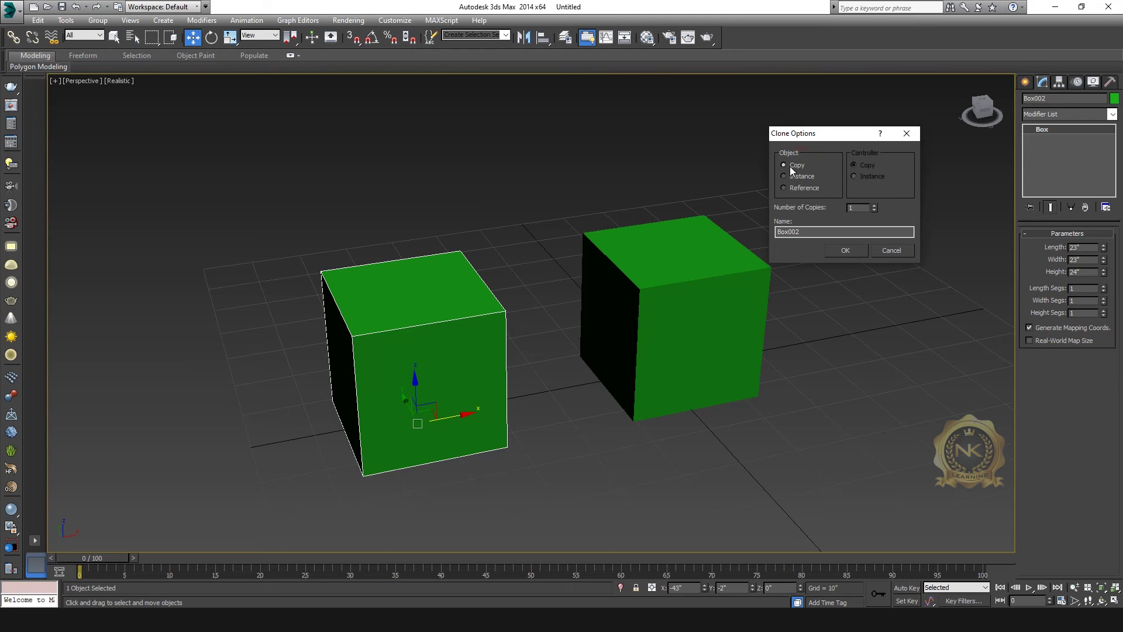
{"action": "left_click", "coordinate": [845, 250]}
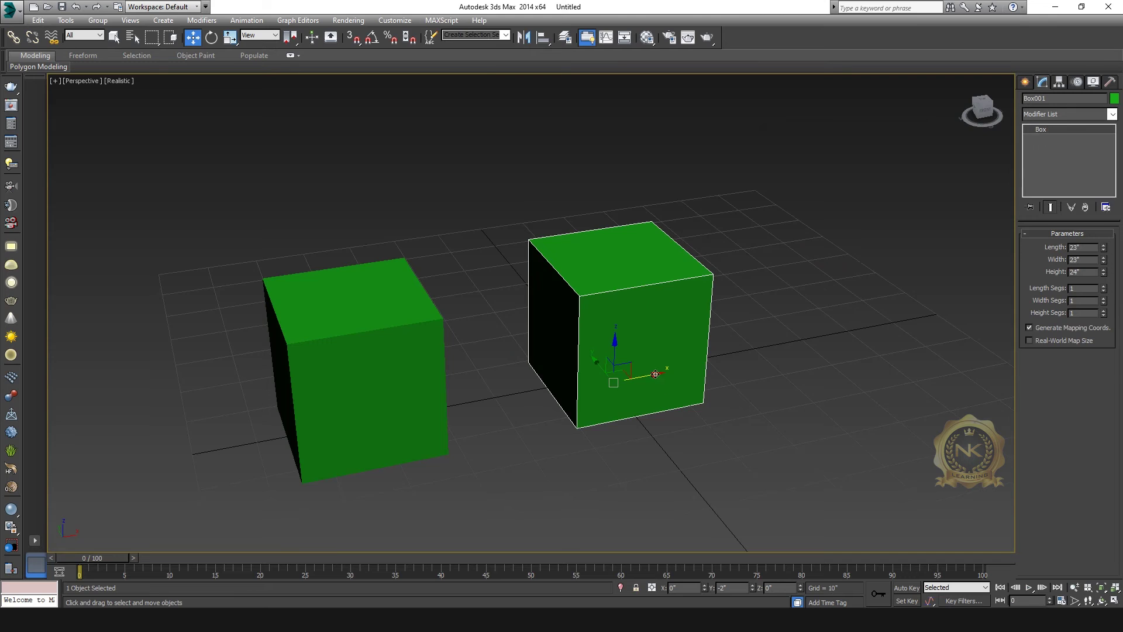
{"action": "mouse_move", "coordinate": [673, 371]}
{"action": "left_mouse_down"}
{"action": "mouse_move", "coordinate": [830, 338]}
{"action": "mouse_move", "coordinate": [819, 342]}
{"action": "left_mouse_up"}
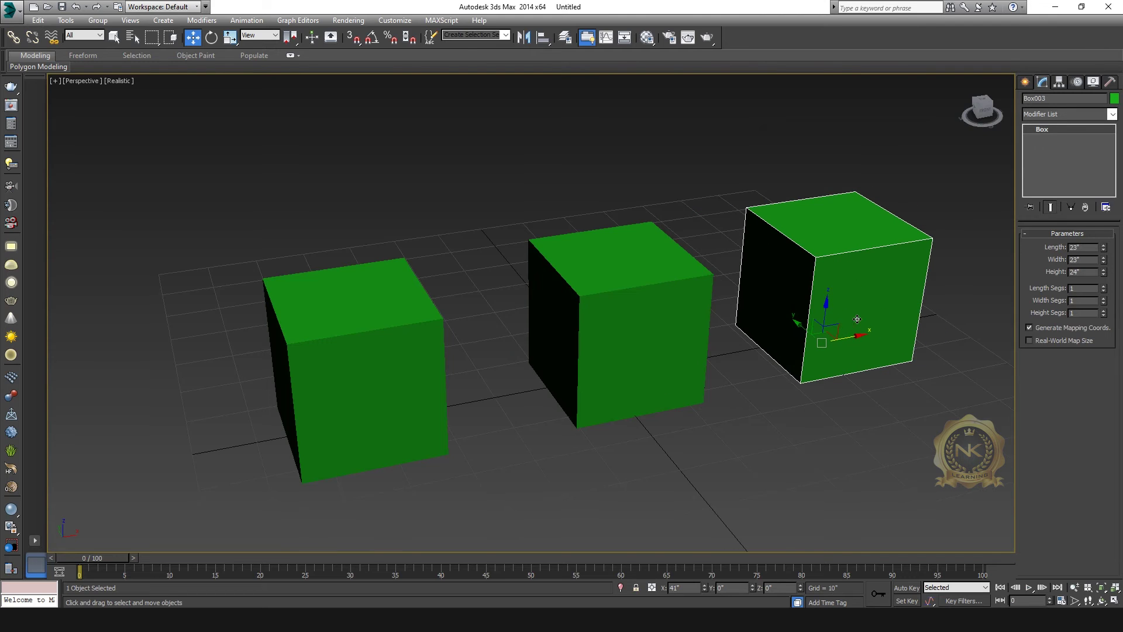
Set the right-hand clone Box003 to Instance in Clone Options and confirm it.
{"action": "left_click", "coordinate": [528, 241]}
{"action": "left_click_drag", "start_coordinate": [528, 242], "coordinate": [526, 172]}
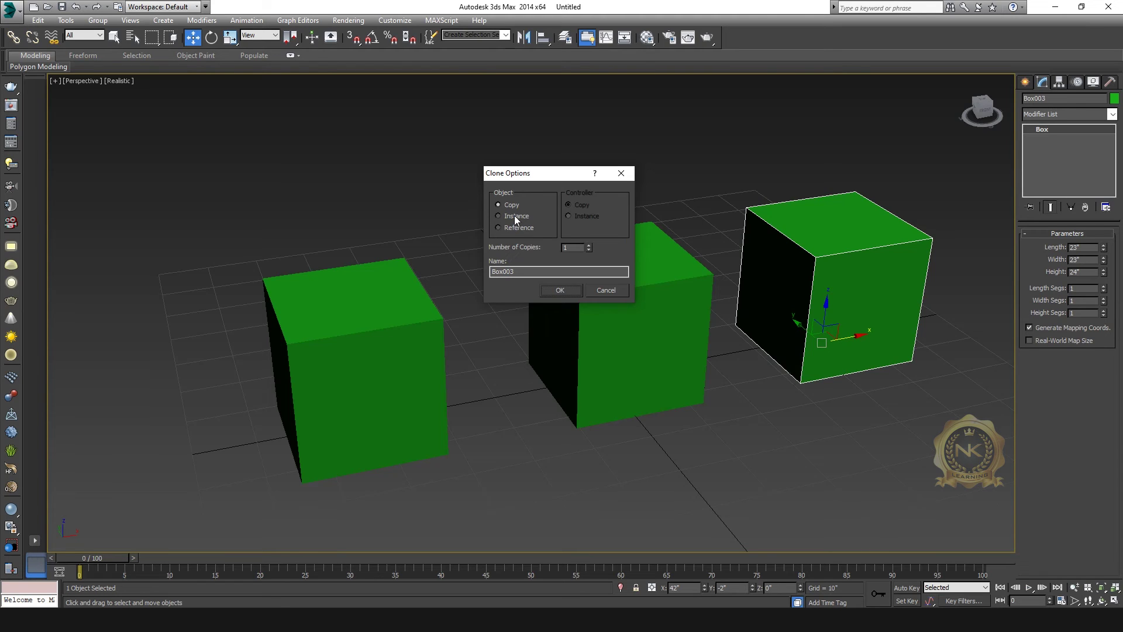
{"action": "left_click", "coordinate": [503, 219]}
{"action": "left_click", "coordinate": [558, 289]}
{"action": "scroll", "coordinate": [683, 358], "scroll_direction": "down", "scroll_amount": 3}
{"action": "scroll", "coordinate": [717, 393], "scroll_direction": "up", "scroll_amount": 3}
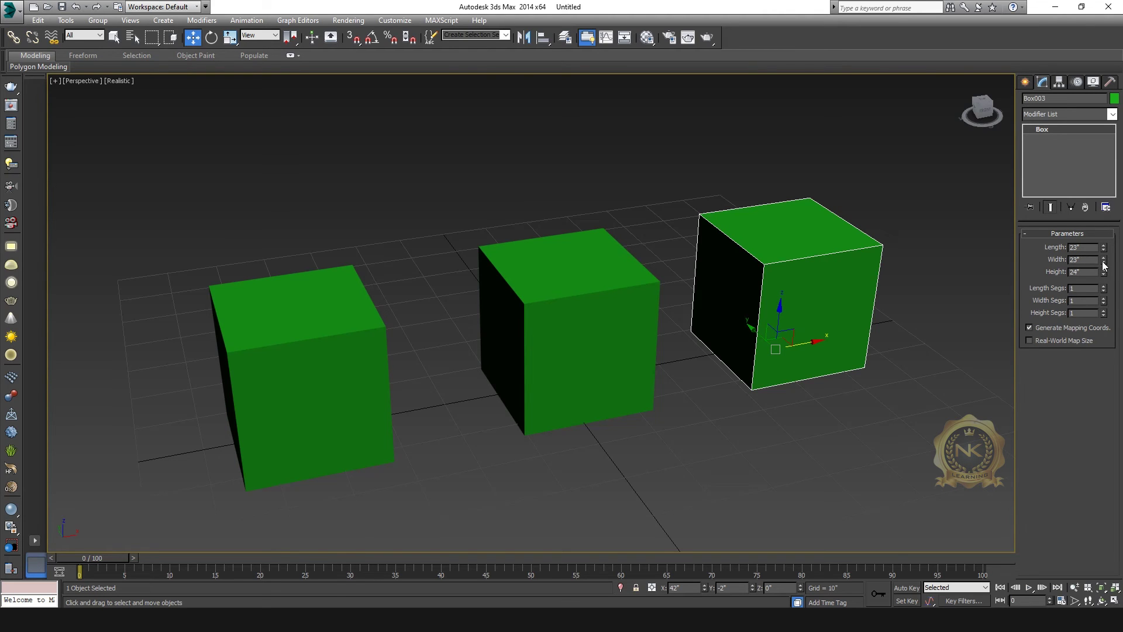
Drag Box003's Width down to 15 to see the instanced middle box follow, then restore Width to 23.
{"action": "left_click_drag", "start_coordinate": [1104, 264], "coordinate": [1105, 290]}
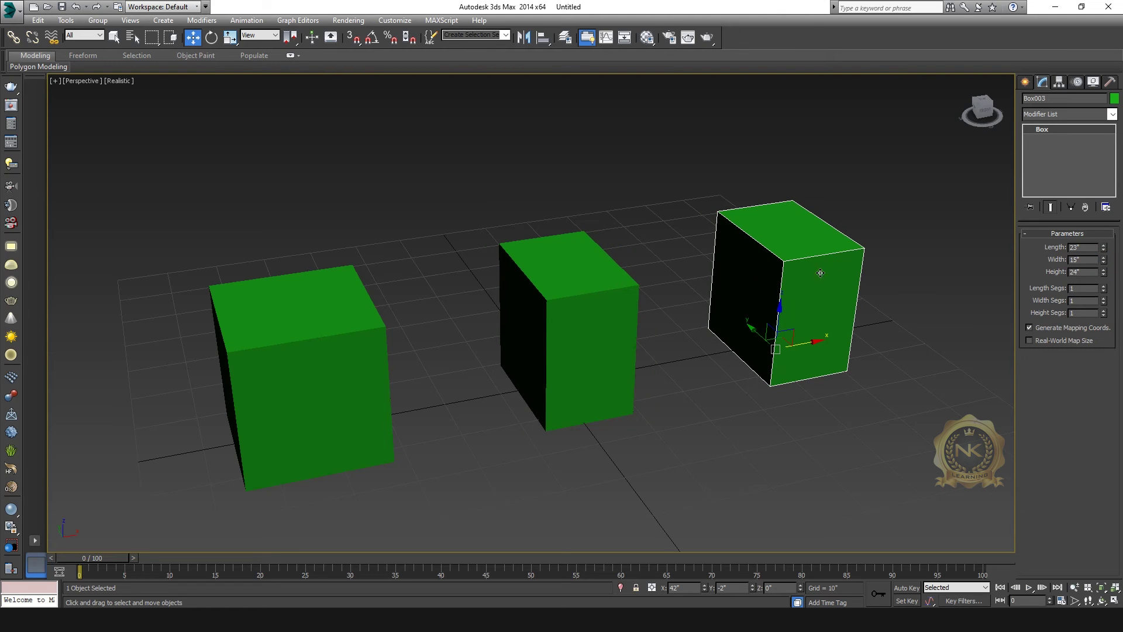
{"action": "mouse_move", "coordinate": [1104, 261]}
{"action": "left_mouse_down"}
{"action": "mouse_move", "coordinate": [1105, 287]}
{"action": "mouse_move", "coordinate": [1105, 252]}
{"action": "mouse_move", "coordinate": [1112, 261]}
{"action": "left_mouse_up"}
{"action": "key", "text": "ctrl+z"}
{"action": "left_click", "coordinate": [1076, 259]}
{"action": "type", "text": "23"}
{"action": "key", "text": "Return"}
Select the left copy Box002 and adjust its Length and Width spinners to about 26 by 24 inches.
{"action": "left_click", "coordinate": [341, 334]}
{"action": "left_click_drag", "start_coordinate": [1102, 262], "coordinate": [1098, 274]}
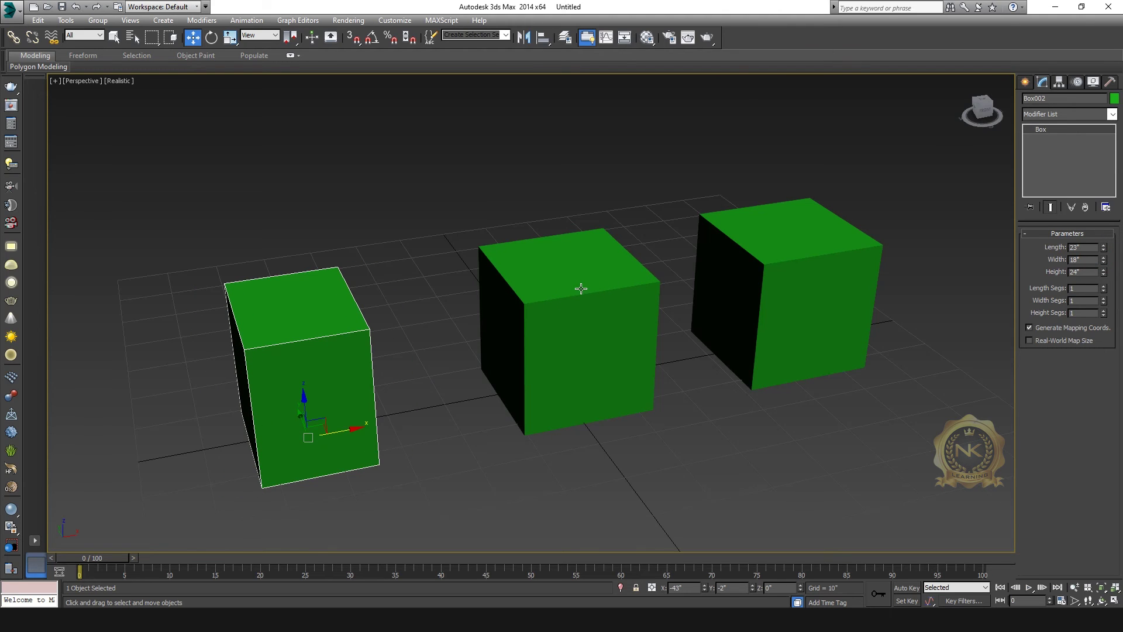
{"action": "mouse_move", "coordinate": [1104, 248]}
{"action": "left_mouse_down"}
{"action": "mouse_move", "coordinate": [1102, 266]}
{"action": "mouse_move", "coordinate": [1106, 233]}
{"action": "mouse_move", "coordinate": [1110, 245]}
{"action": "left_mouse_up"}
{"action": "left_click_drag", "start_coordinate": [1107, 263], "coordinate": [1102, 242]}
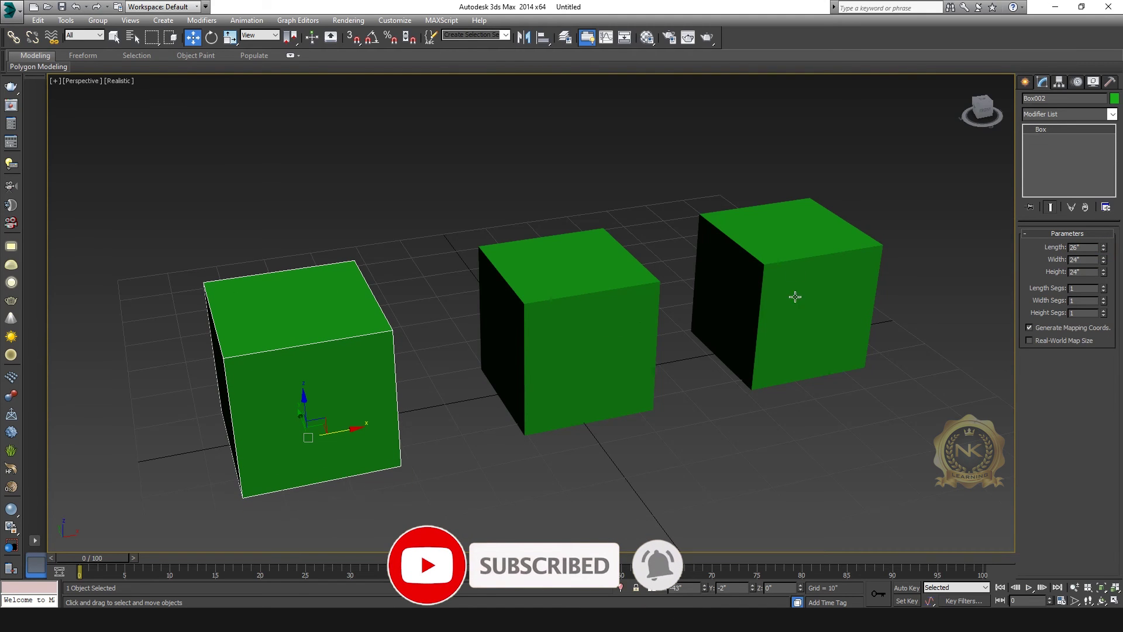
Delete the extra boxes so only Box001 remains, then Shift-drag a clone of it to the front.
{"action": "scroll", "coordinate": [594, 389], "scroll_direction": "down", "scroll_amount": 5}
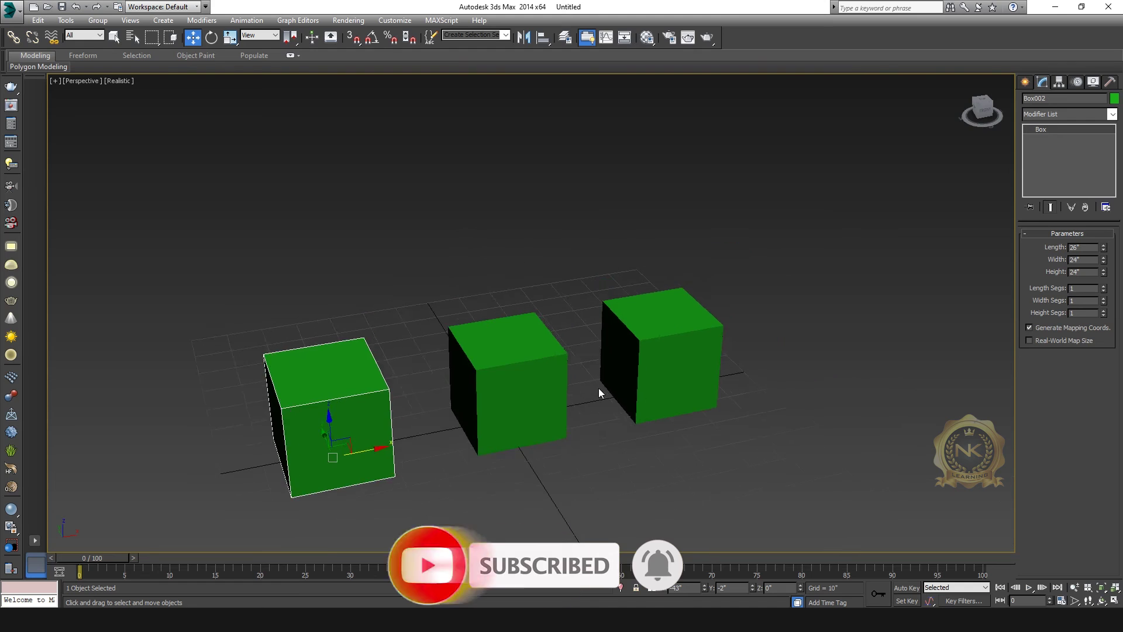
{"action": "left_click", "coordinate": [591, 380]}
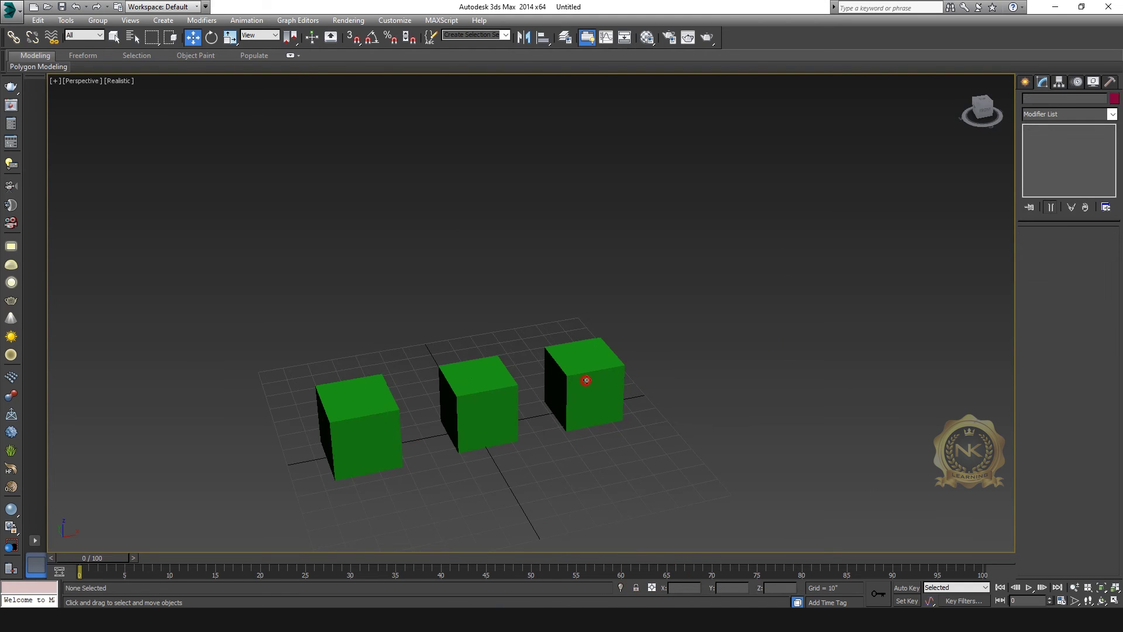
{"action": "key", "text": "Delete"}
{"action": "left_click", "coordinate": [373, 413]}
{"action": "key", "text": "Delete"}
{"action": "key", "text": "ctrl+a"}
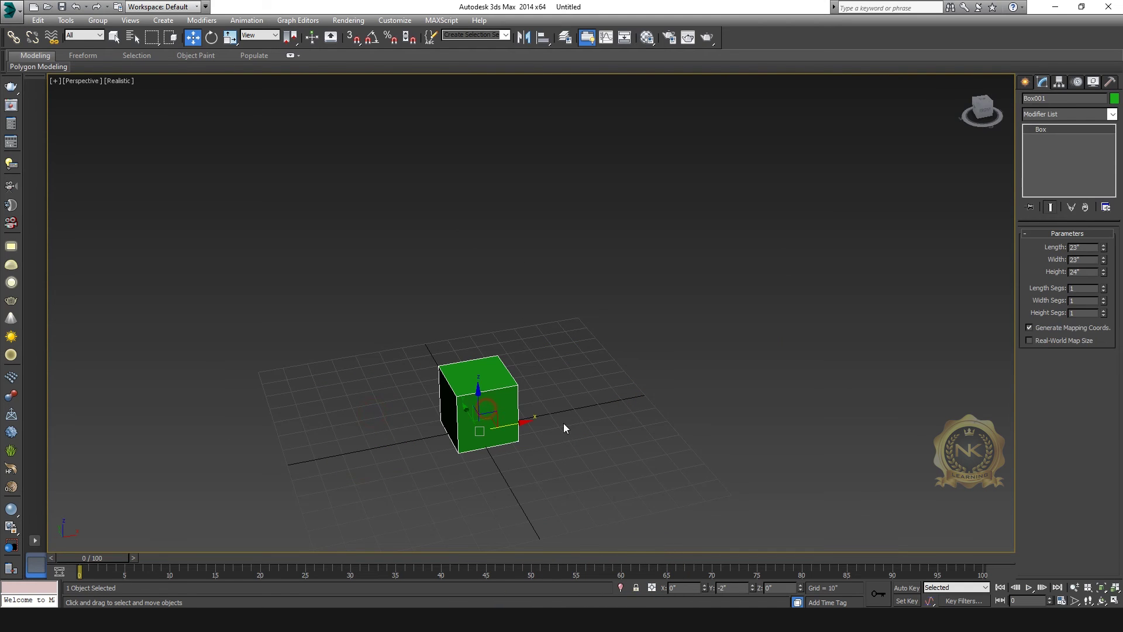
{"action": "scroll", "coordinate": [508, 428], "scroll_direction": "up", "scroll_amount": 3}
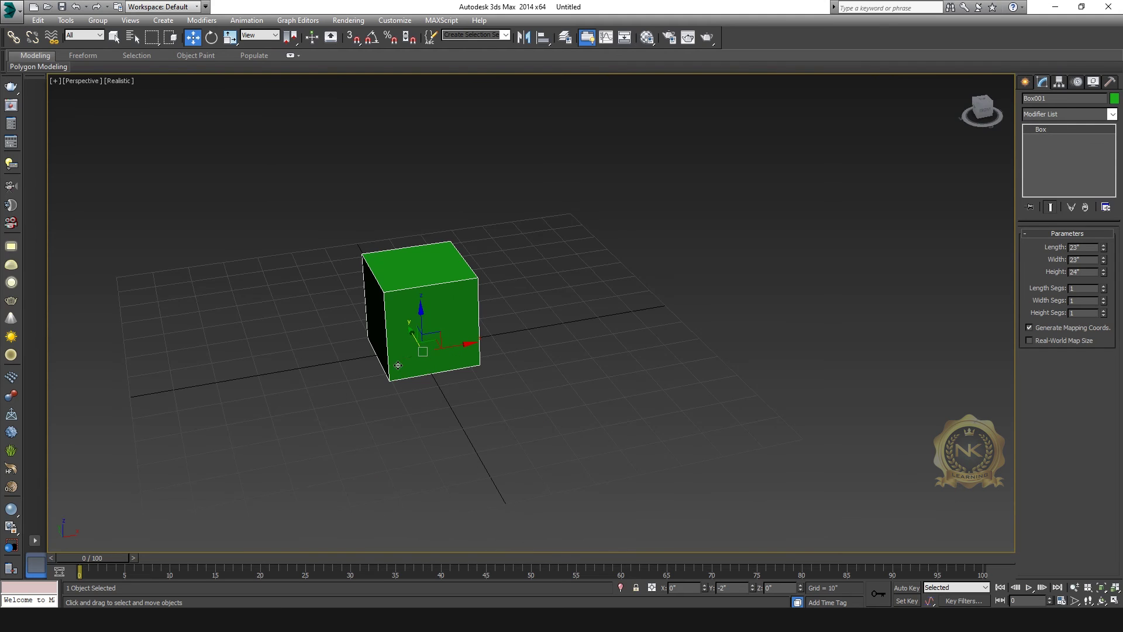
{"action": "left_click_drag", "start_coordinate": [412, 335], "coordinate": [448, 426], "text": "shift"}
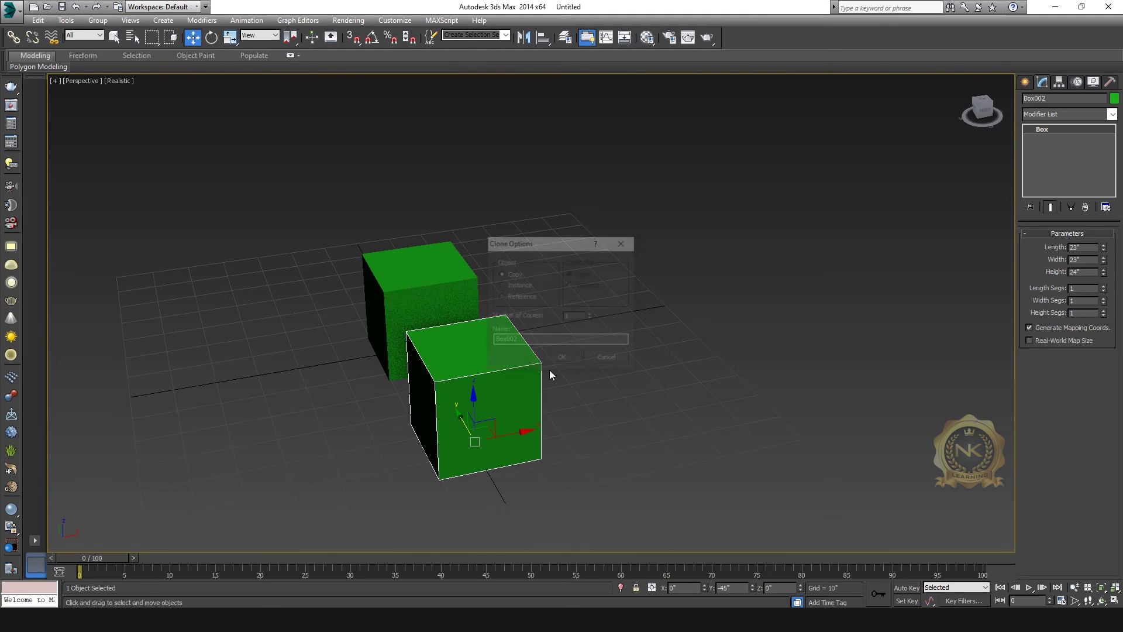
Confirm the front clone as a Copy and deselect everything.
{"action": "left_click", "coordinate": [566, 359]}
{"action": "left_click", "coordinate": [625, 350]}
{"action": "middle_click_drag", "start_coordinate": [656, 356], "coordinate": [635, 361]}
Clone Box001 to the right as 5 copies in a row, then select the front box Box002.
{"action": "left_click", "coordinate": [387, 273]}
{"action": "key", "text": "alt+w"}
{"action": "key", "text": "alt+w"}
{"action": "key", "text": "alt+w"}
{"action": "key", "text": "alt+w"}
{"action": "left_click_drag", "start_coordinate": [441, 352], "coordinate": [565, 335], "text": "shift"}
{"action": "double_click", "coordinate": [567, 317]}
{"action": "type", "text": "5"}
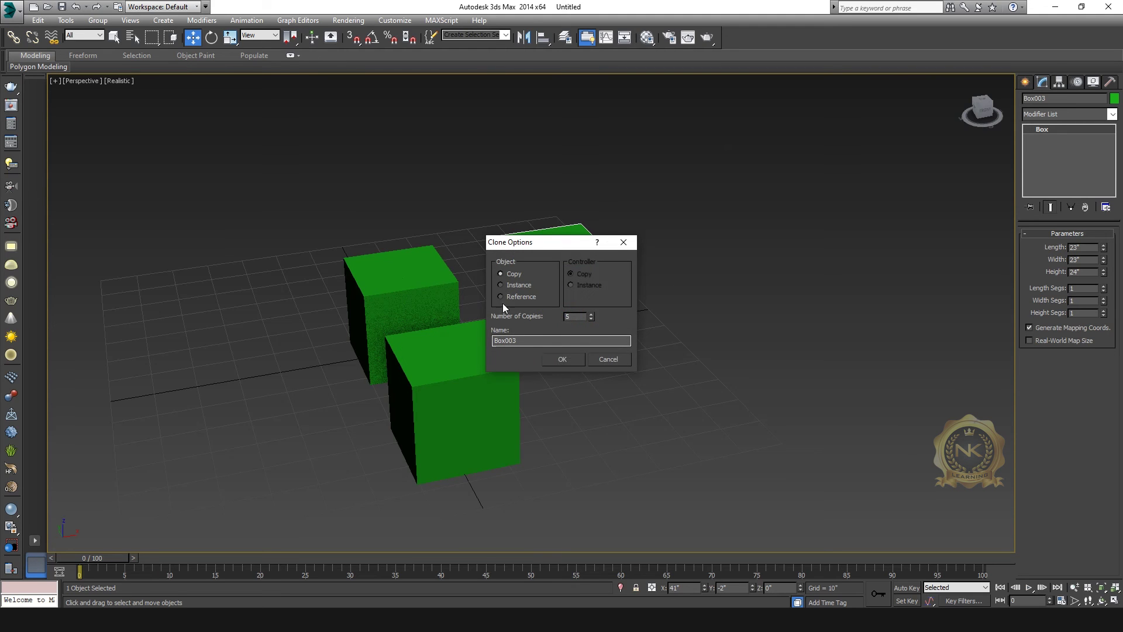
{"action": "left_click", "coordinate": [566, 359]}
{"action": "scroll", "coordinate": [572, 378], "scroll_direction": "down", "scroll_amount": 3}
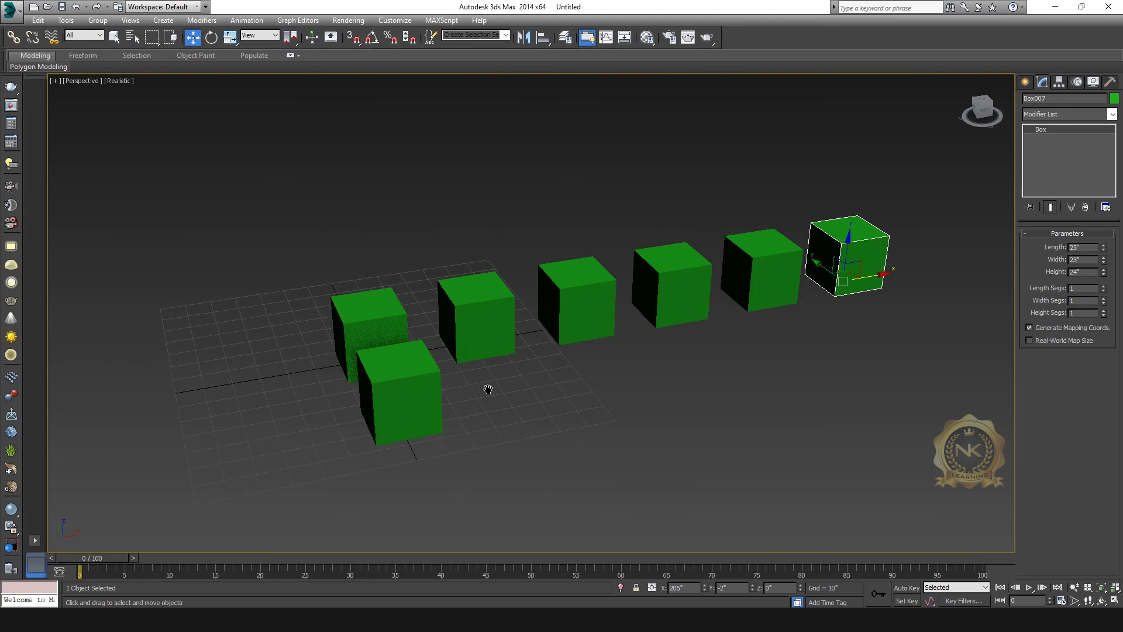
{"action": "left_click", "coordinate": [351, 392]}
{"action": "scroll", "coordinate": [426, 437], "scroll_direction": "up", "scroll_amount": 2}
Shift-clone the front box along X as 5 instances, forming a front row of six.
{"action": "left_click_drag", "start_coordinate": [404, 394], "coordinate": [510, 375], "text": "shift"}
{"action": "left_click", "coordinate": [518, 286]}
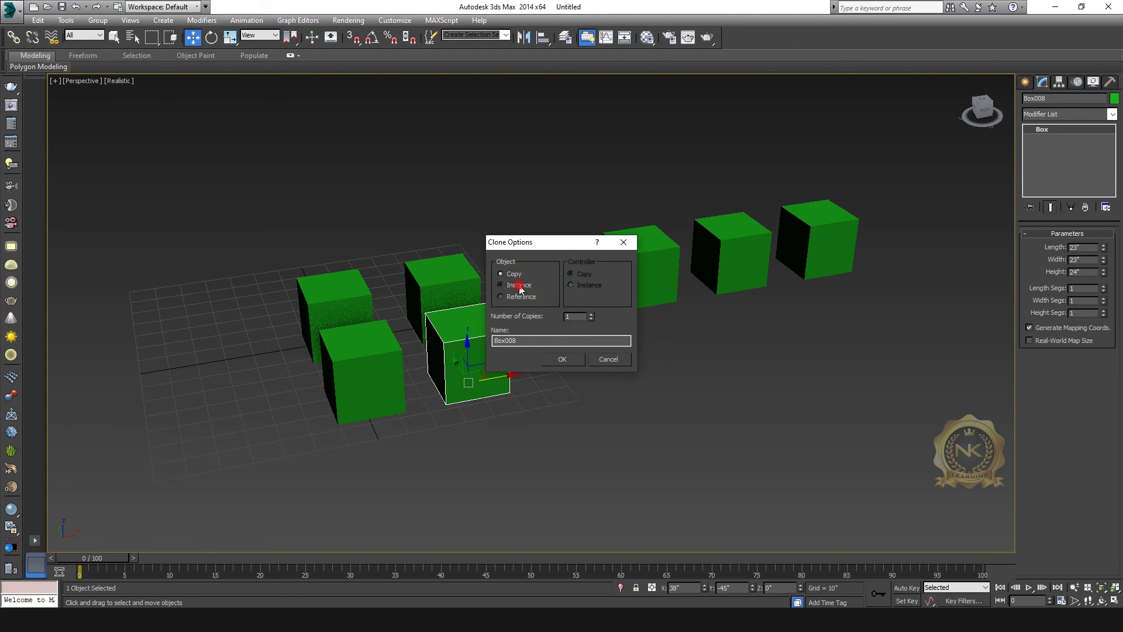
{"action": "type", "text": "5"}
{"action": "left_click", "coordinate": [561, 359]}
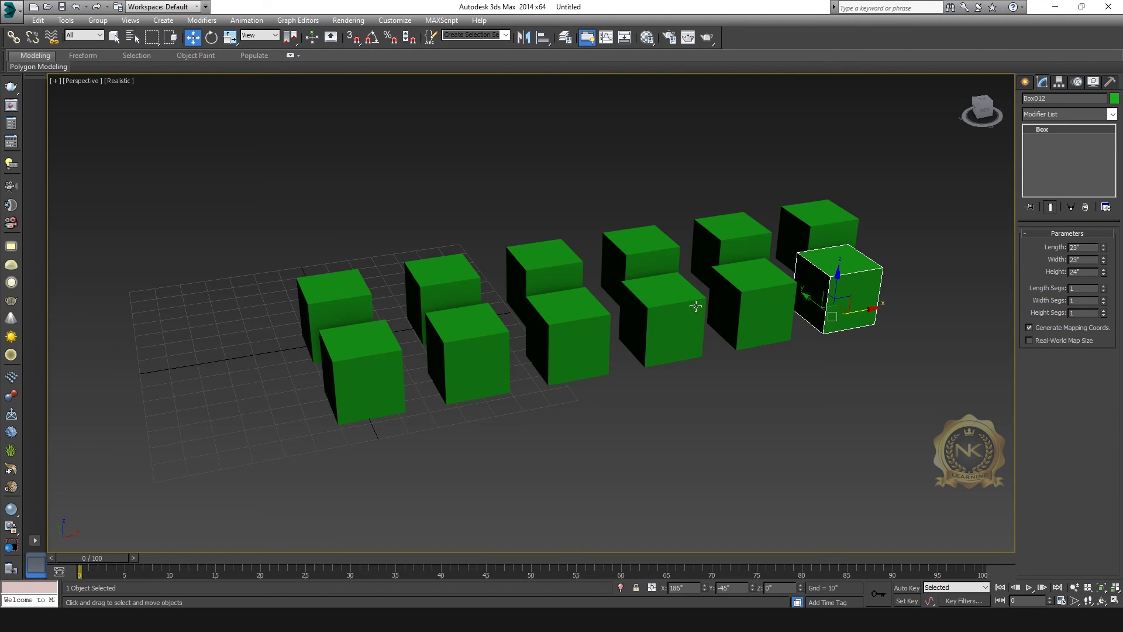
{"action": "left_click", "coordinate": [327, 393]}
{"action": "left_click", "coordinate": [866, 304]}
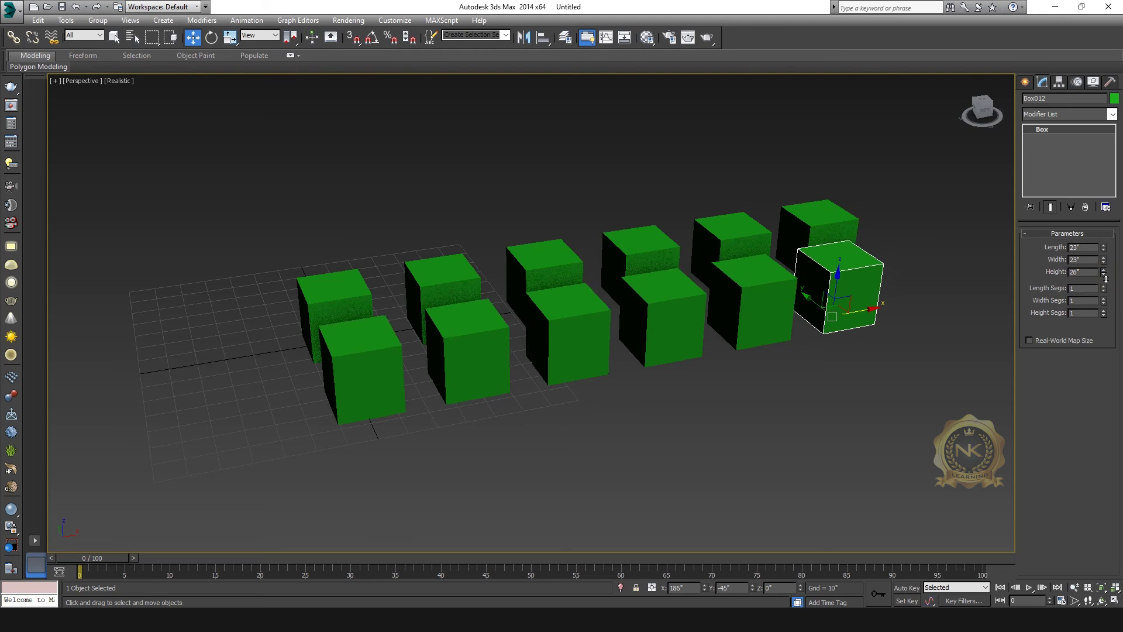
Nudge the instanced boxes' width up and shorten their length with the spinners.
{"action": "left_click", "coordinate": [1103, 261]}
{"action": "left_click", "coordinate": [1103, 258]}
{"action": "left_click", "coordinate": [1103, 257]}
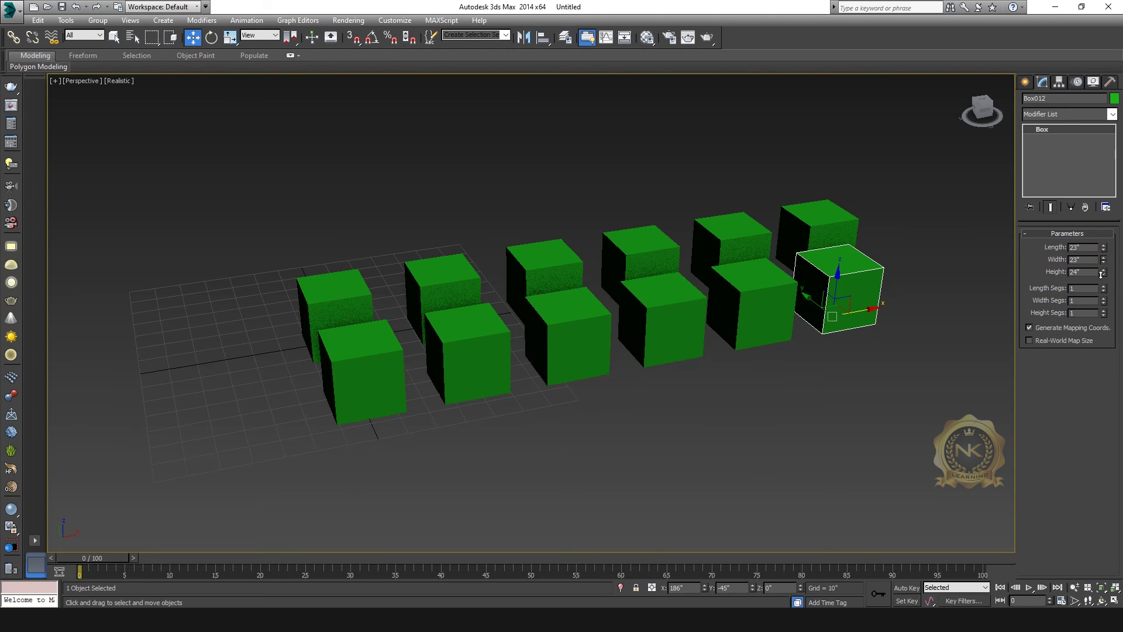
{"action": "mouse_move", "coordinate": [1103, 246]}
{"action": "left_mouse_down"}
{"action": "mouse_move", "coordinate": [1104, 260]}
{"action": "mouse_move", "coordinate": [1111, 243]}
{"action": "left_mouse_up"}
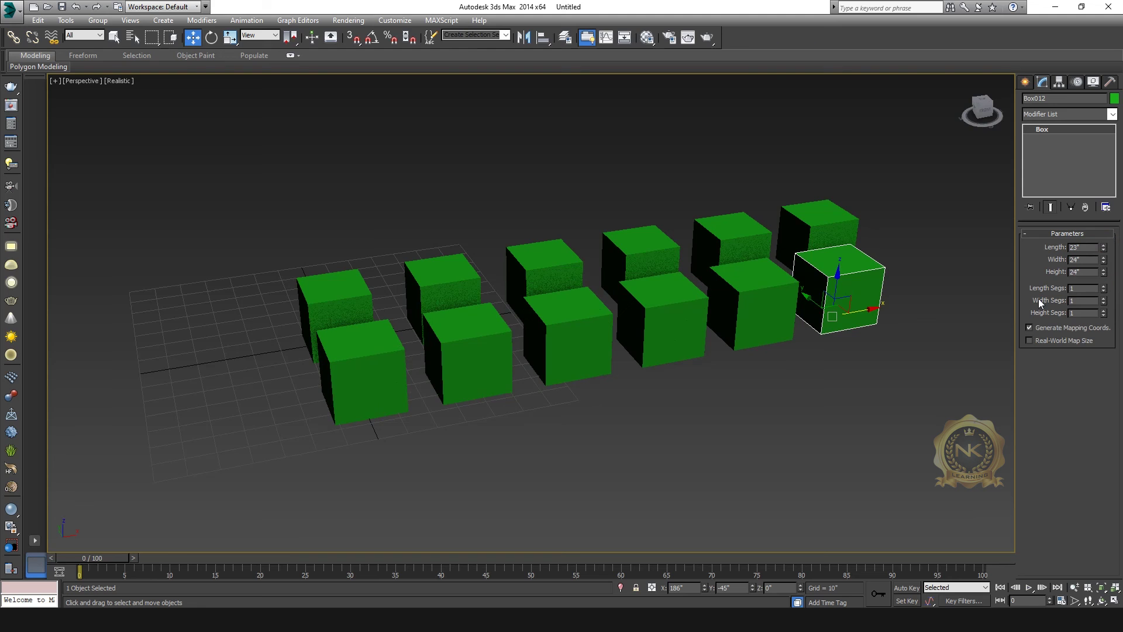
Try narrowing the instanced boxes to 17 inches, undoing back to 23 × 24 × 24.
{"action": "left_click", "coordinate": [499, 346]}
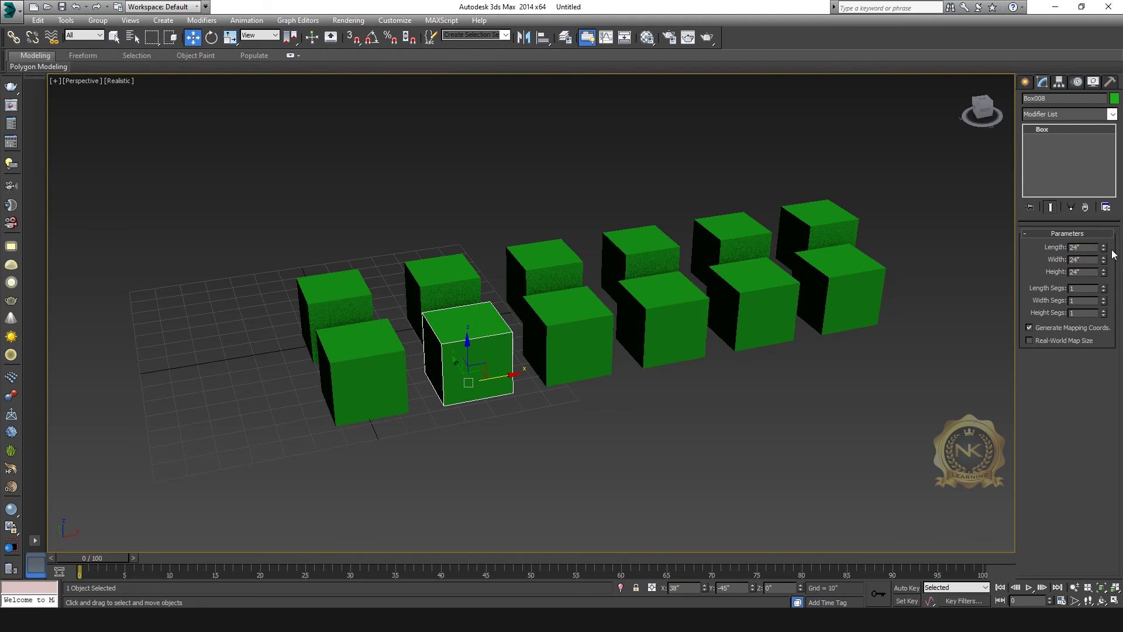
{"action": "left_click_drag", "start_coordinate": [1104, 261], "coordinate": [1105, 275]}
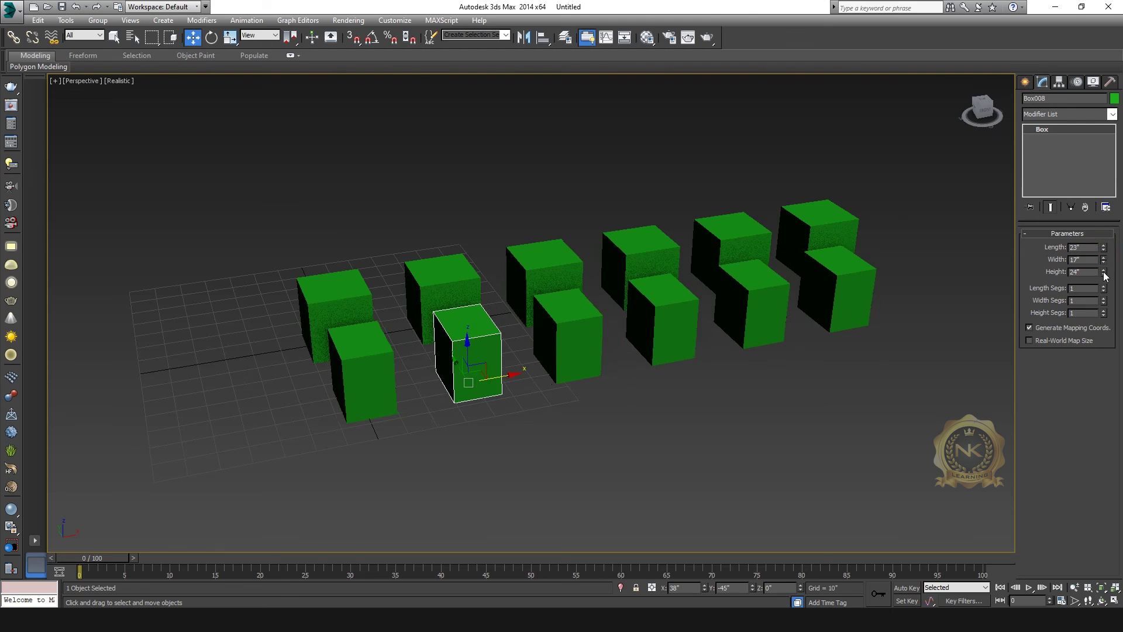
{"action": "key", "text": "ctrl+z"}
{"action": "left_click", "coordinate": [673, 310]}
{"action": "left_click_drag", "start_coordinate": [1102, 281], "coordinate": [1105, 295]}
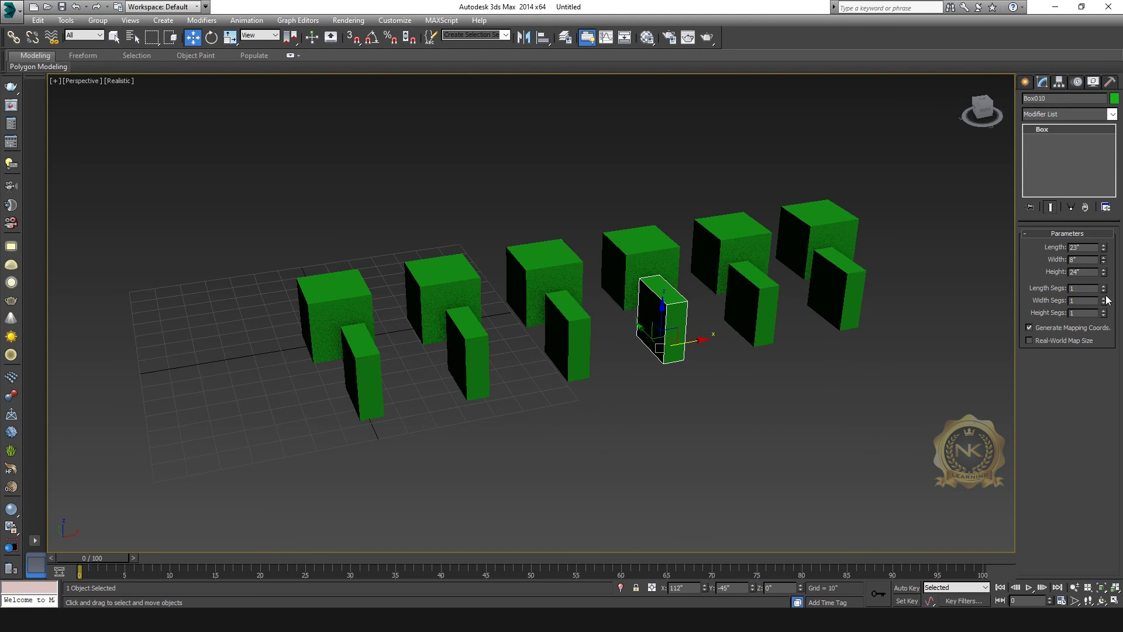
{"action": "mouse_move", "coordinate": [1103, 252]}
{"action": "left_mouse_down"}
{"action": "mouse_move", "coordinate": [1105, 244]}
{"action": "mouse_move", "coordinate": [1105, 290]}
{"action": "mouse_move", "coordinate": [1105, 266]}
{"action": "left_mouse_up"}
{"action": "key", "text": "ctrl+z"}
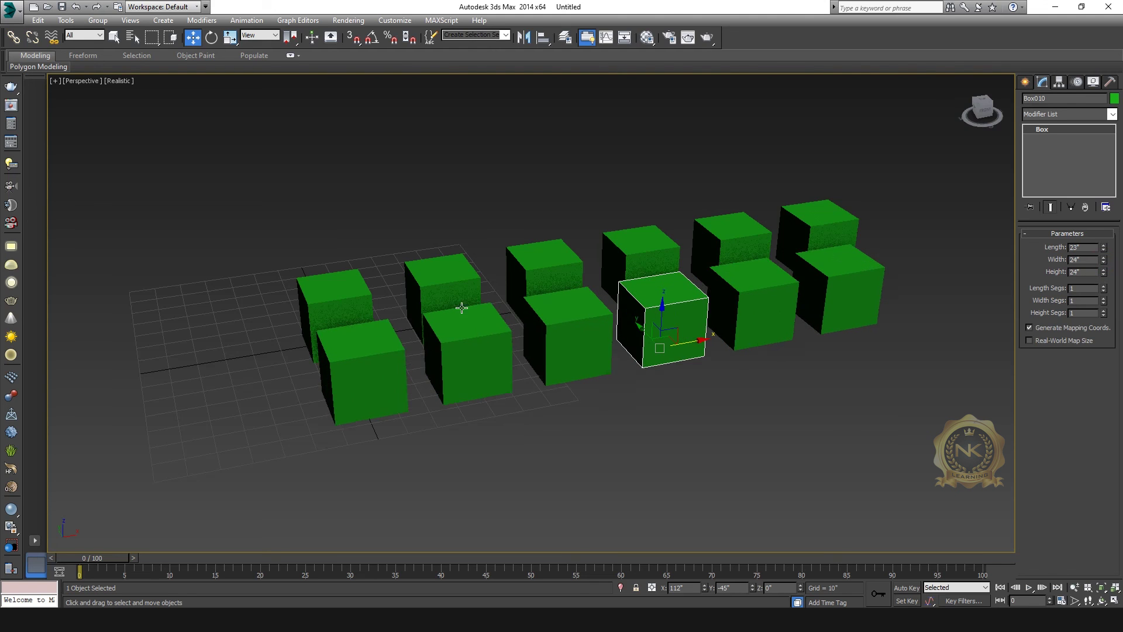
Narrow only the back-row copy Box003 to 18 inches wide.
{"action": "left_click", "coordinate": [450, 274]}
{"action": "middle_click_drag", "start_coordinate": [735, 255], "coordinate": [774, 332]}
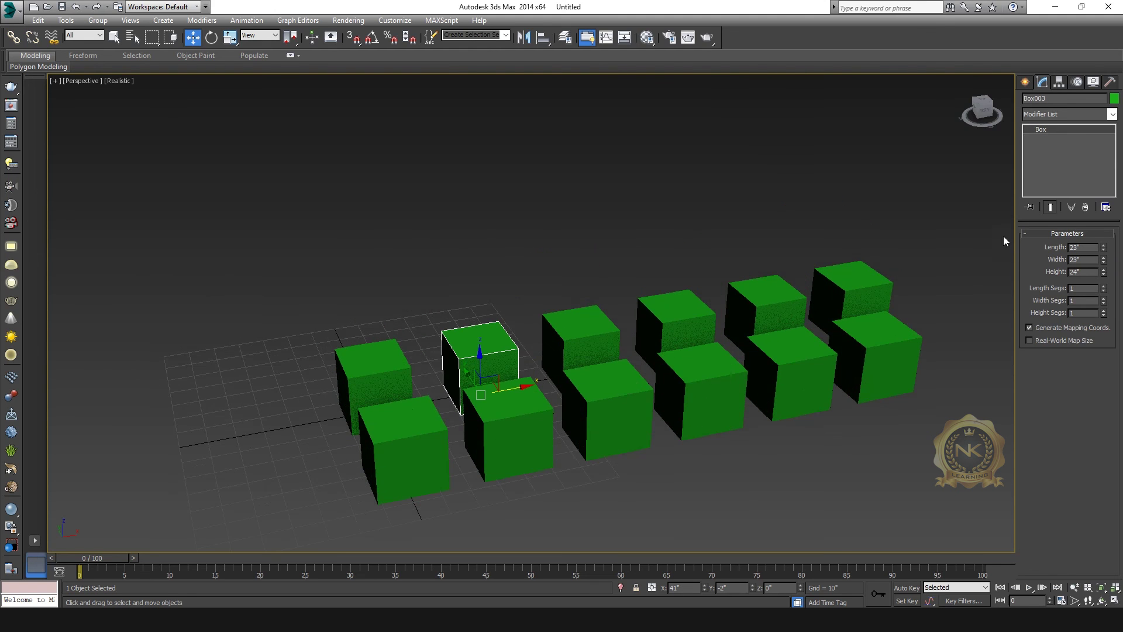
{"action": "left_click_drag", "start_coordinate": [1104, 264], "coordinate": [1105, 268]}
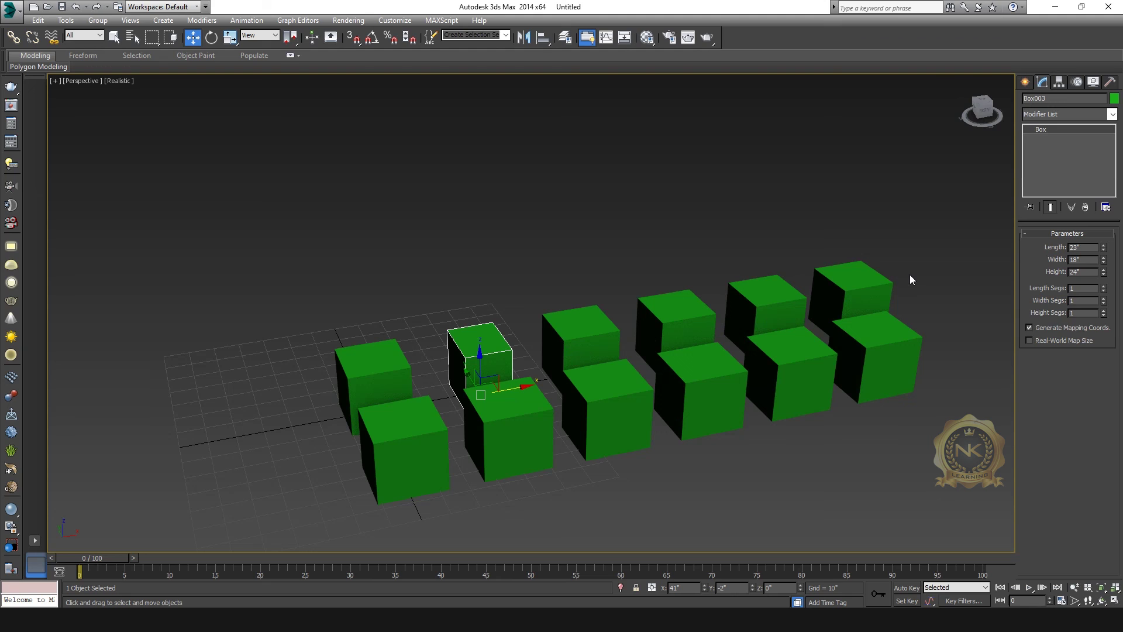
Shorten only back-row Box004 to a 17-inch length, then select front box Box009.
{"action": "left_click", "coordinate": [600, 341]}
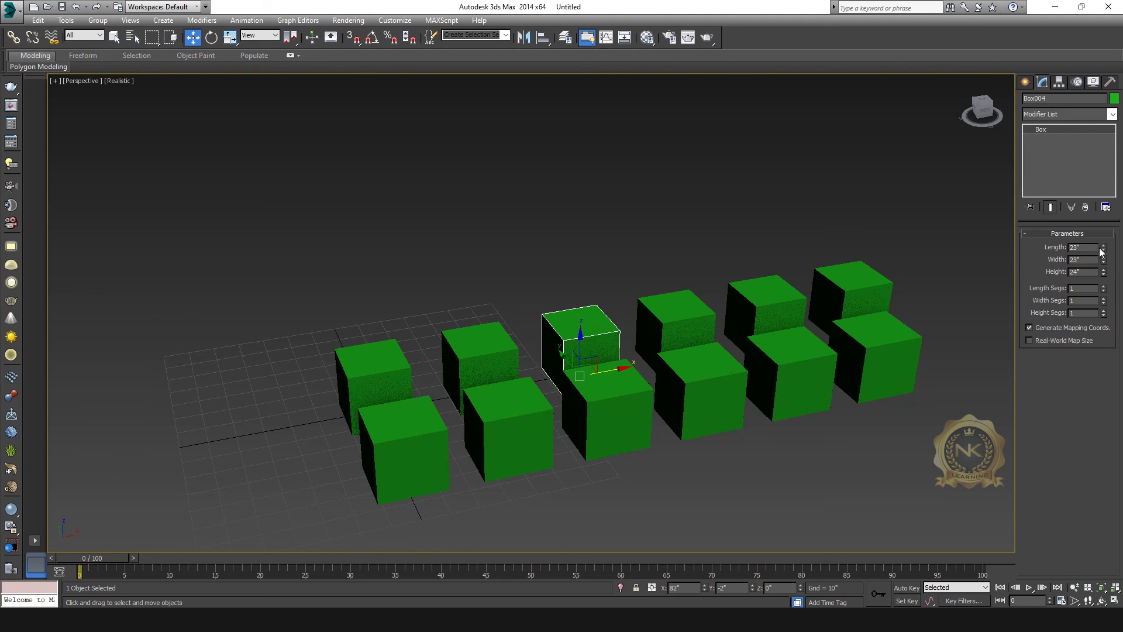
{"action": "mouse_move", "coordinate": [1105, 246]}
{"action": "left_mouse_down"}
{"action": "mouse_move", "coordinate": [1115, 278]}
{"action": "mouse_move", "coordinate": [1105, 300]}
{"action": "mouse_move", "coordinate": [1113, 236]}
{"action": "mouse_move", "coordinate": [1111, 262]}
{"action": "left_mouse_up"}
{"action": "left_click", "coordinate": [618, 376]}
Shift-clone Box012 to the right as 2 more instances.
{"action": "left_click", "coordinate": [784, 363]}
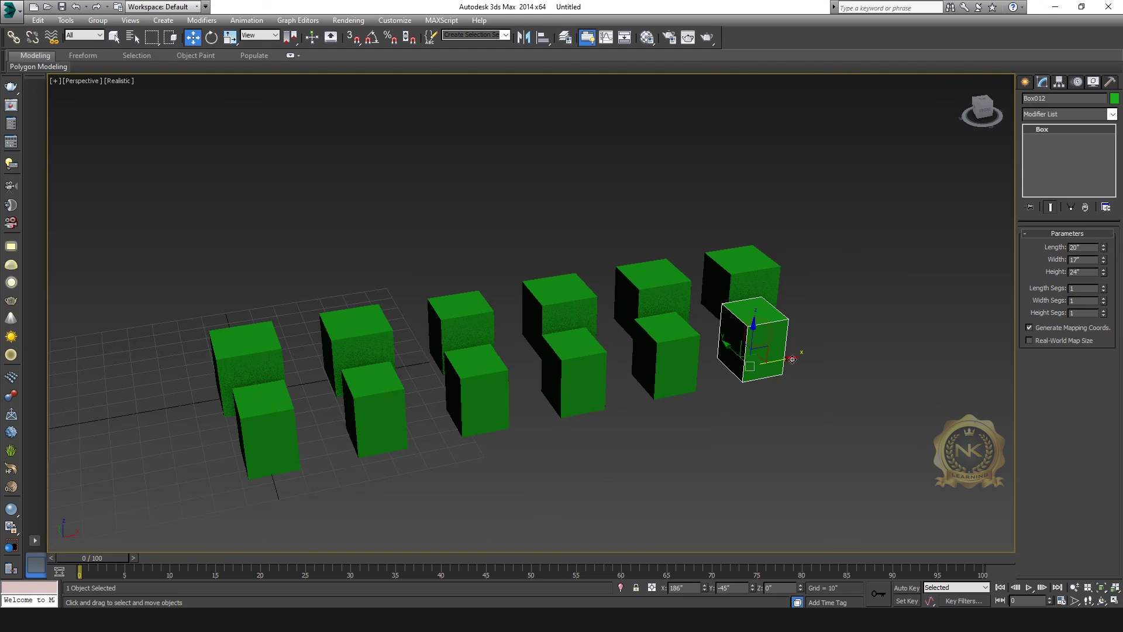
{"action": "left_click_drag", "start_coordinate": [788, 360], "coordinate": [873, 342], "text": "shift"}
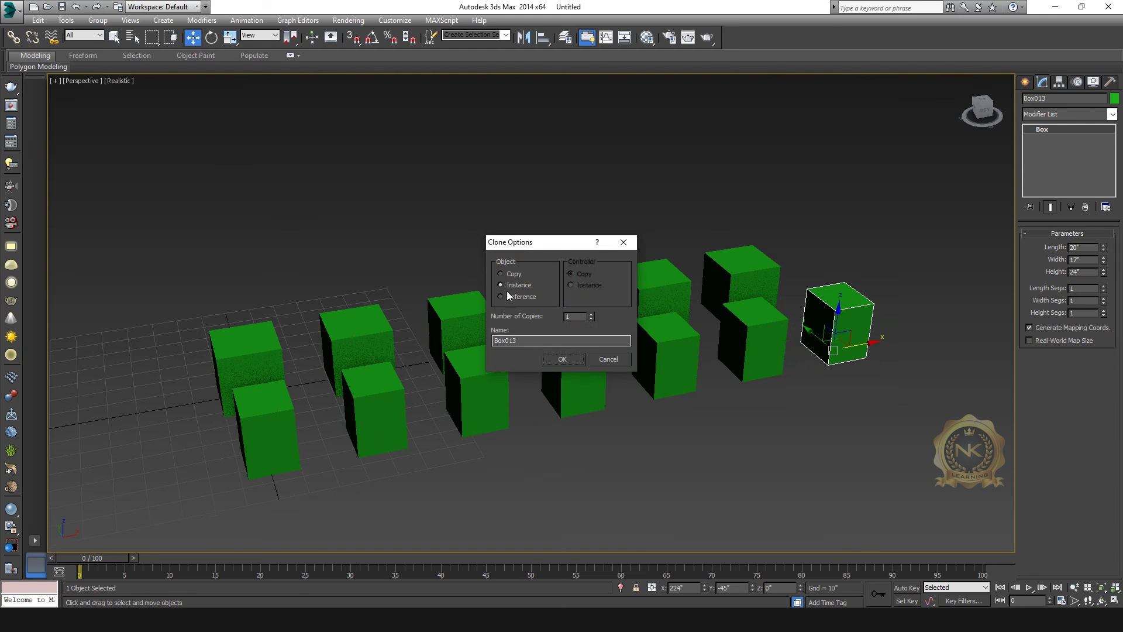
{"action": "left_click", "coordinate": [579, 316]}
{"action": "type", "text": "2"}
{"action": "left_click", "coordinate": [564, 359]}
Narrow the instanced boxes to 11 inches via Box013, then widen them back to 17.
{"action": "middle_click_drag", "start_coordinate": [813, 380], "coordinate": [560, 392]}
{"action": "left_click", "coordinate": [590, 346]}
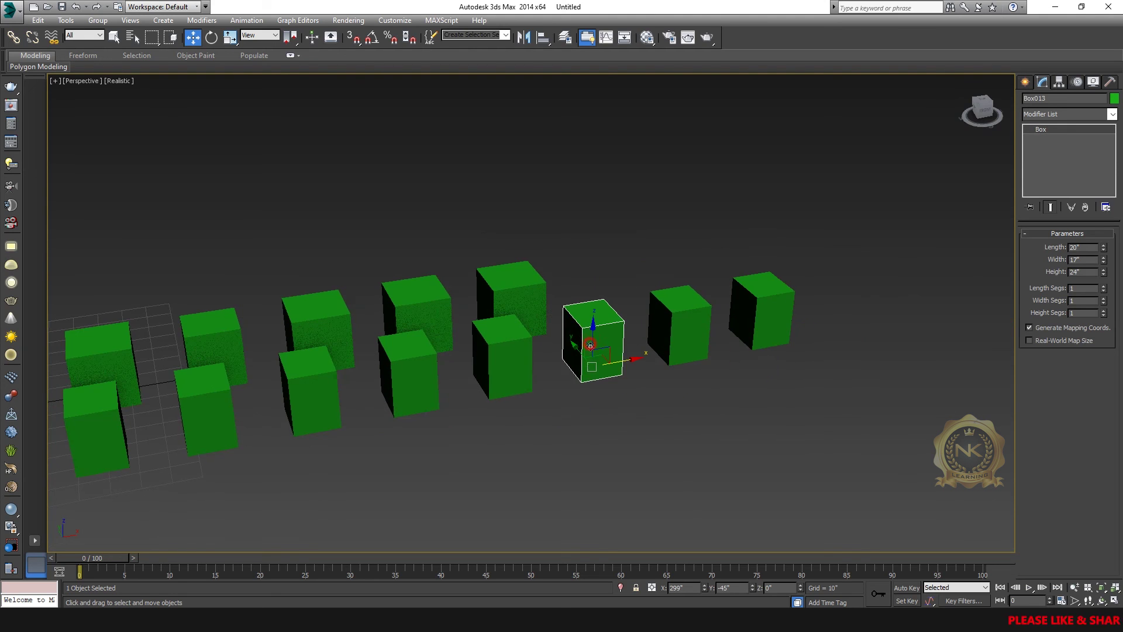
{"action": "mouse_move", "coordinate": [1104, 262]}
{"action": "left_mouse_down"}
{"action": "mouse_move", "coordinate": [1104, 279]}
{"action": "mouse_move", "coordinate": [1105, 255]}
{"action": "left_mouse_up"}
{"action": "left_click", "coordinate": [705, 333]}
{"action": "middle_click_drag", "start_coordinate": [519, 411], "coordinate": [480, 339], "text": "alt"}
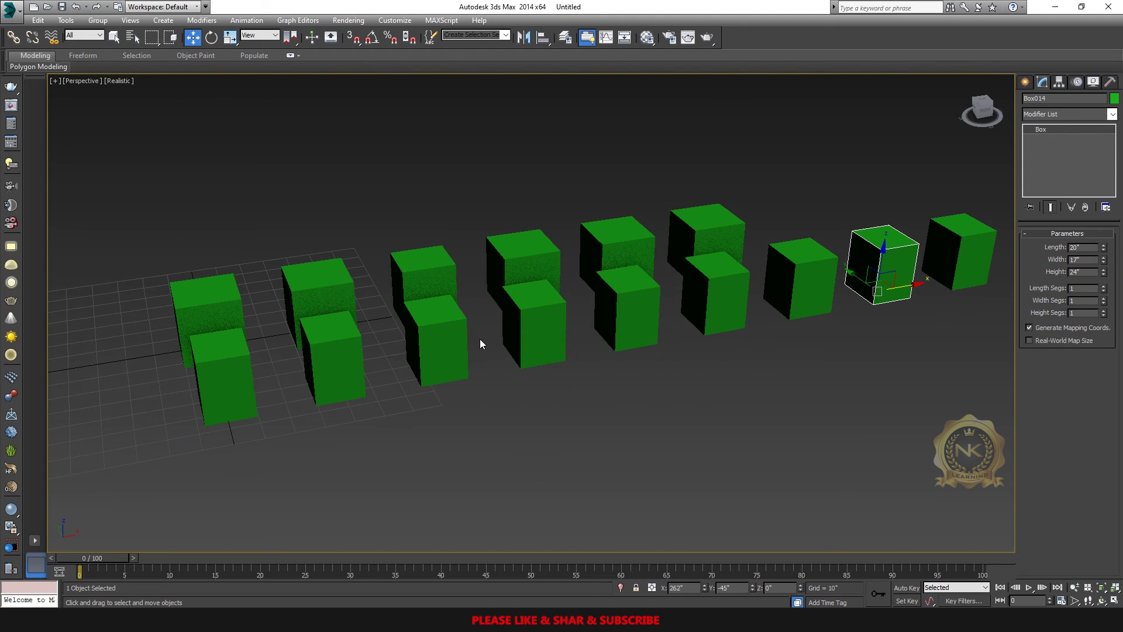
Crossing-select the last two boxes in the row and delete them.
{"action": "scroll", "coordinate": [617, 377], "scroll_direction": "down", "scroll_amount": 3}
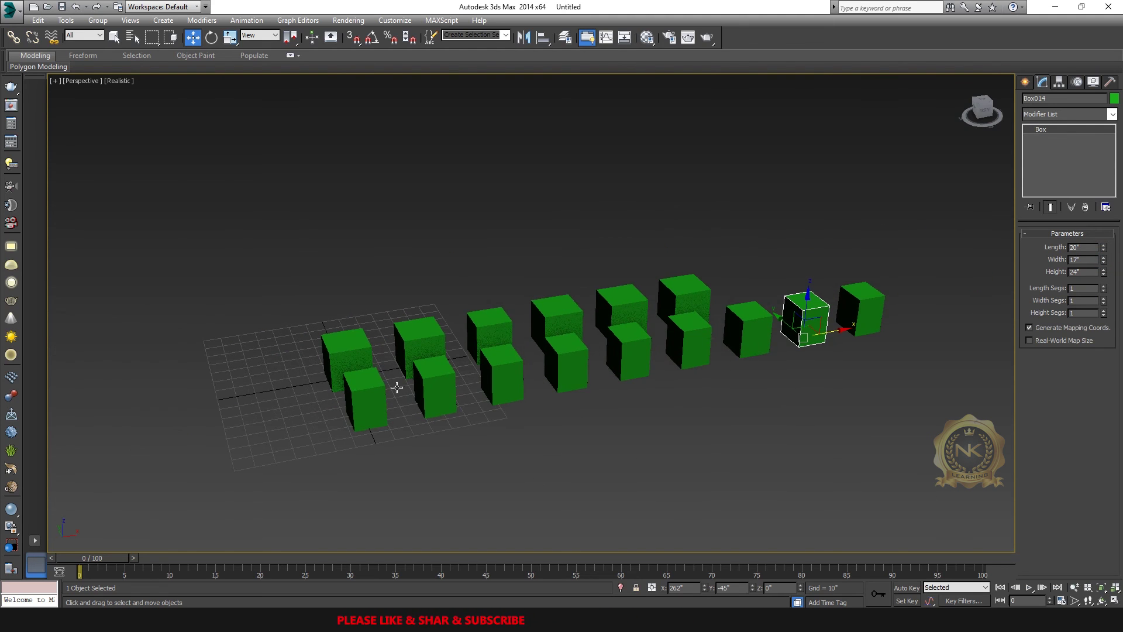
{"action": "left_click_drag", "start_coordinate": [912, 284], "coordinate": [813, 356]}
{"action": "key", "text": "Delete"}
{"action": "scroll", "coordinate": [736, 402], "scroll_direction": "up", "scroll_amount": 2}
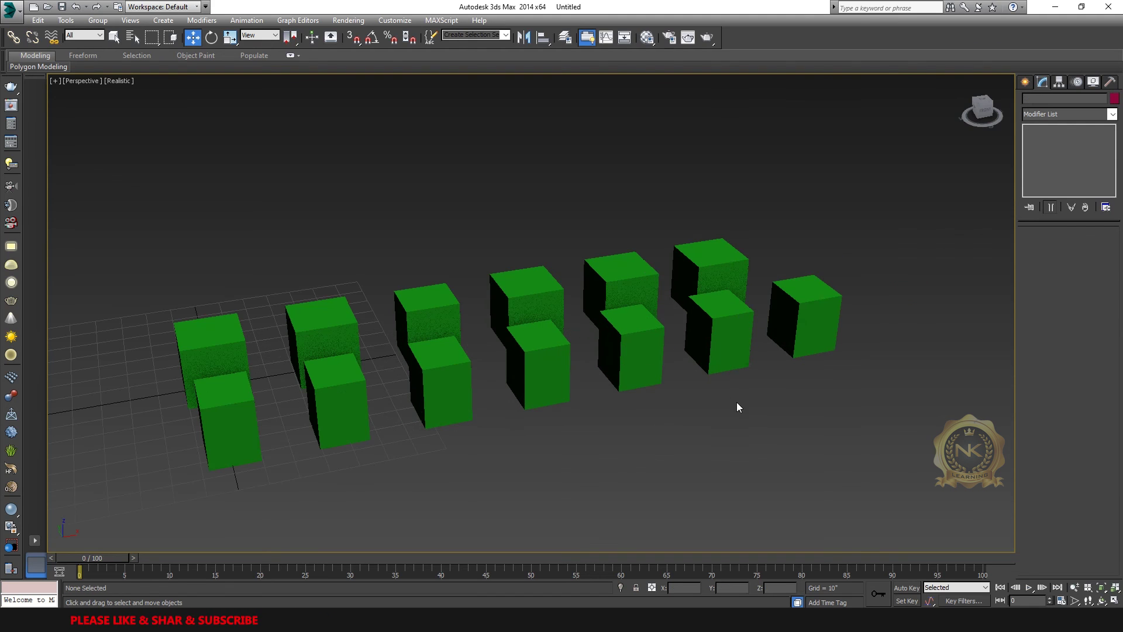
{"action": "middle_click_drag", "start_coordinate": [668, 396], "coordinate": [697, 381]}
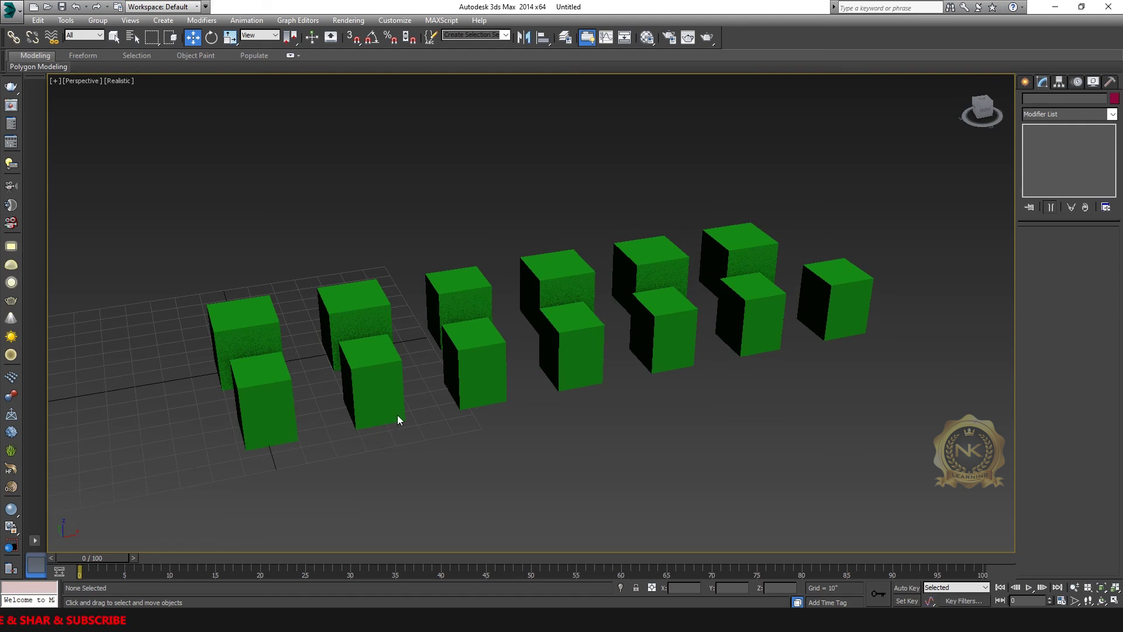